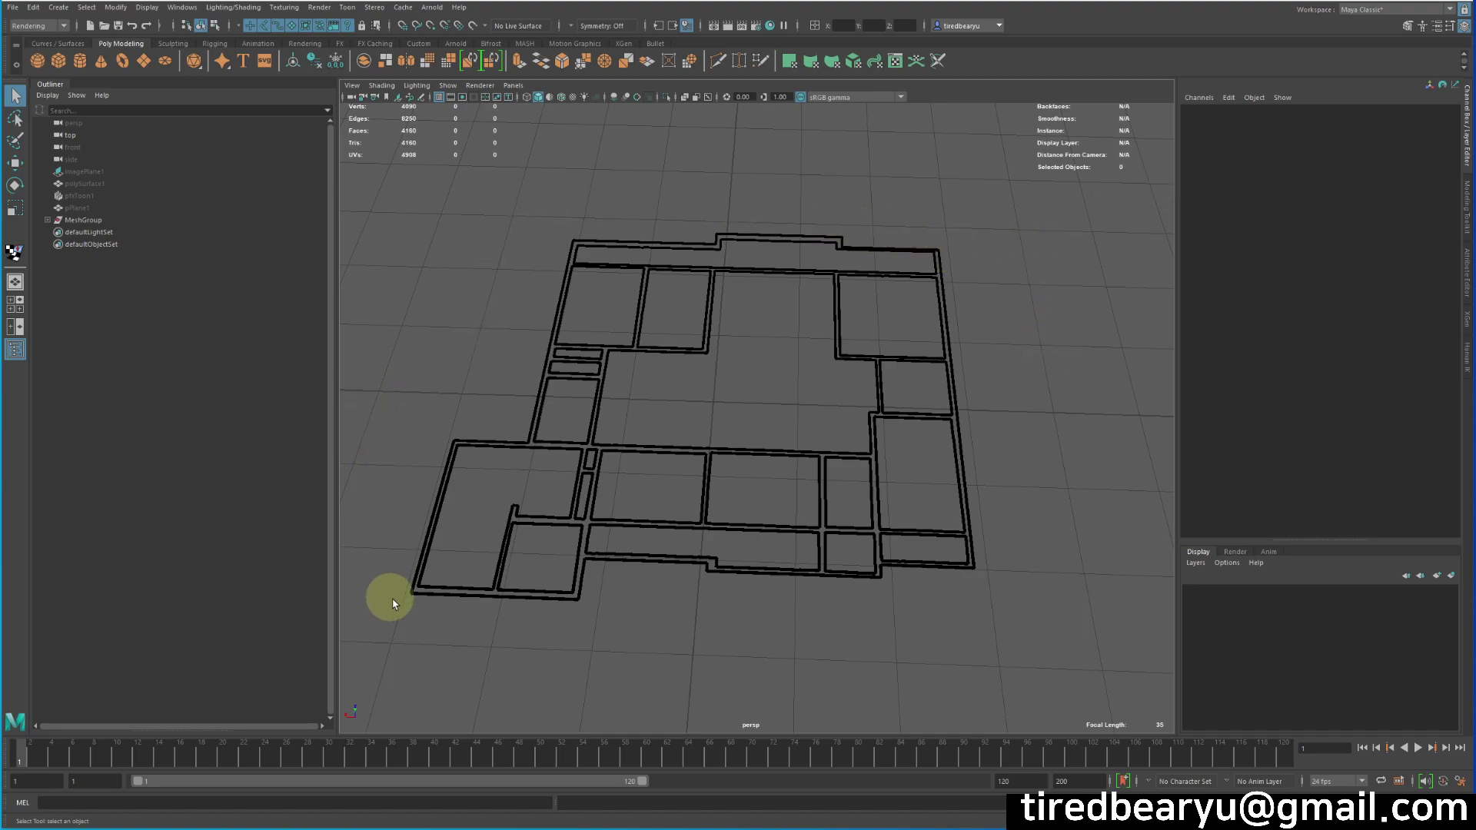
Show the hidden polySurface1 mesh and hide it again to check it against the floor plan's toon lines
click(127, 206)
click(126, 196)
click(131, 184)
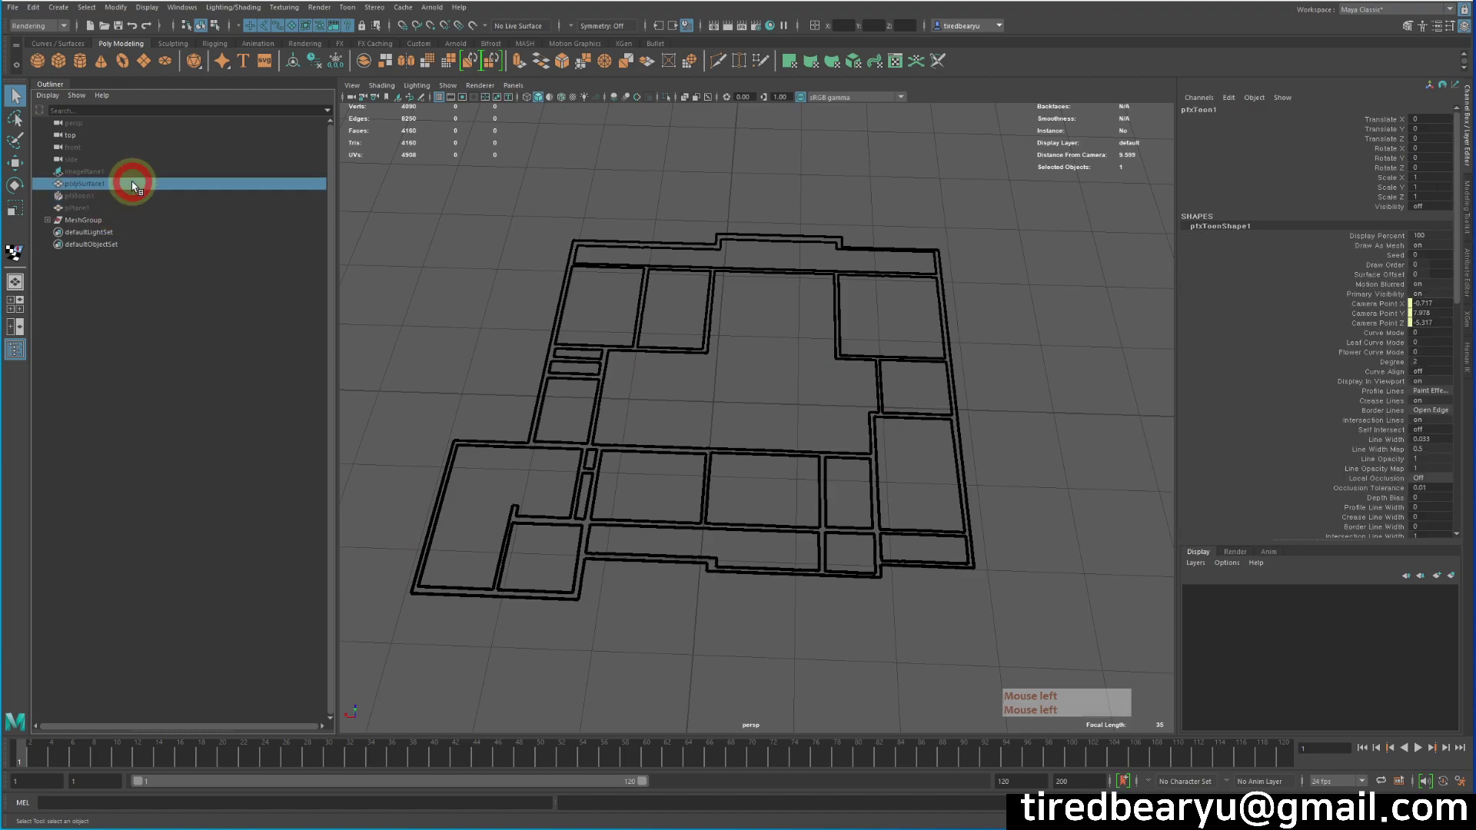
key(h)
alt+middle_drag(858, 491, 1081, 396)
key(h)
alt+drag(1081, 397, 995, 488)
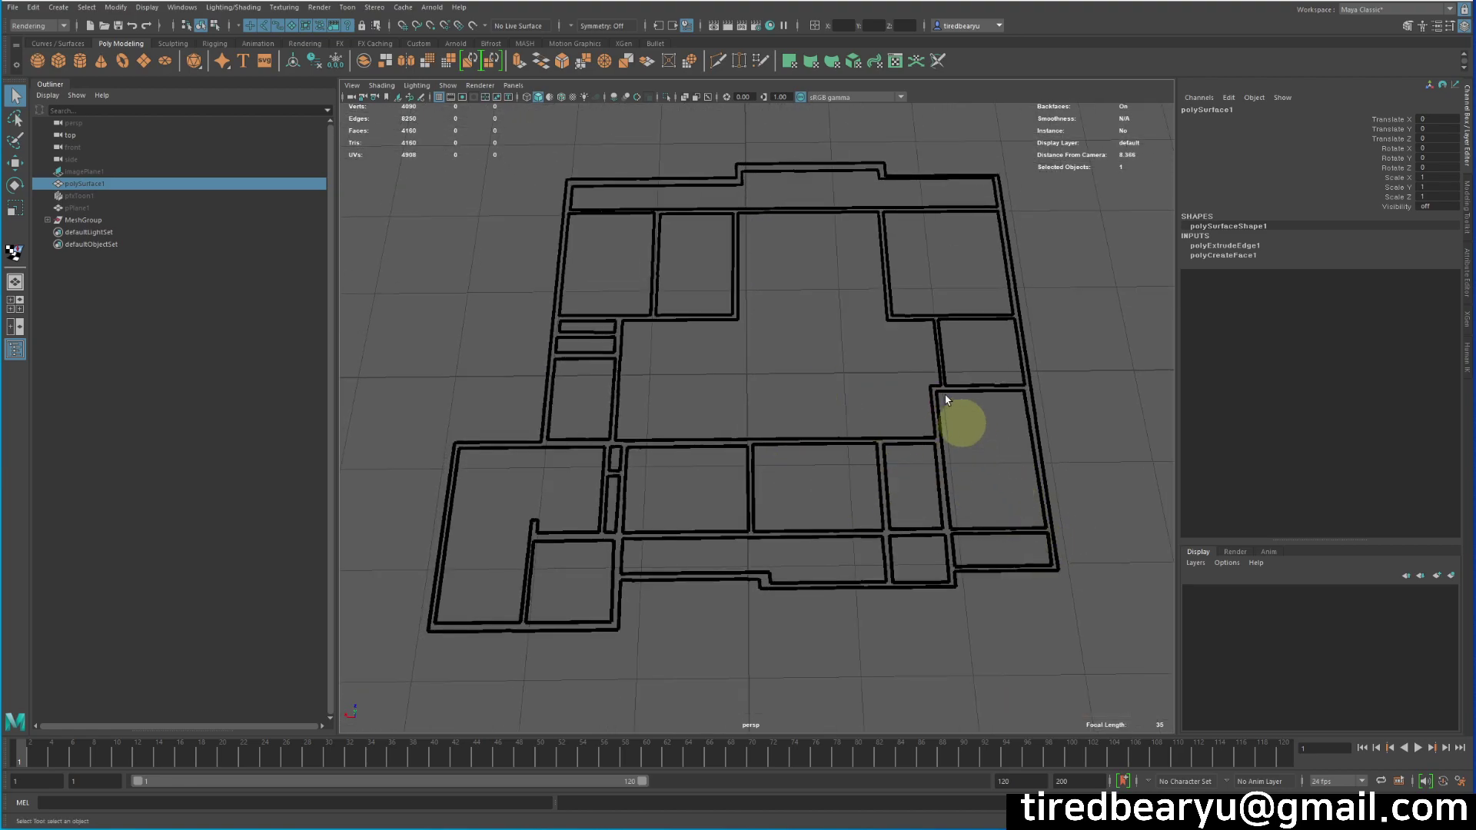
Render the floor plan's toon outlines from the perspective view and close the render
click(726, 26)
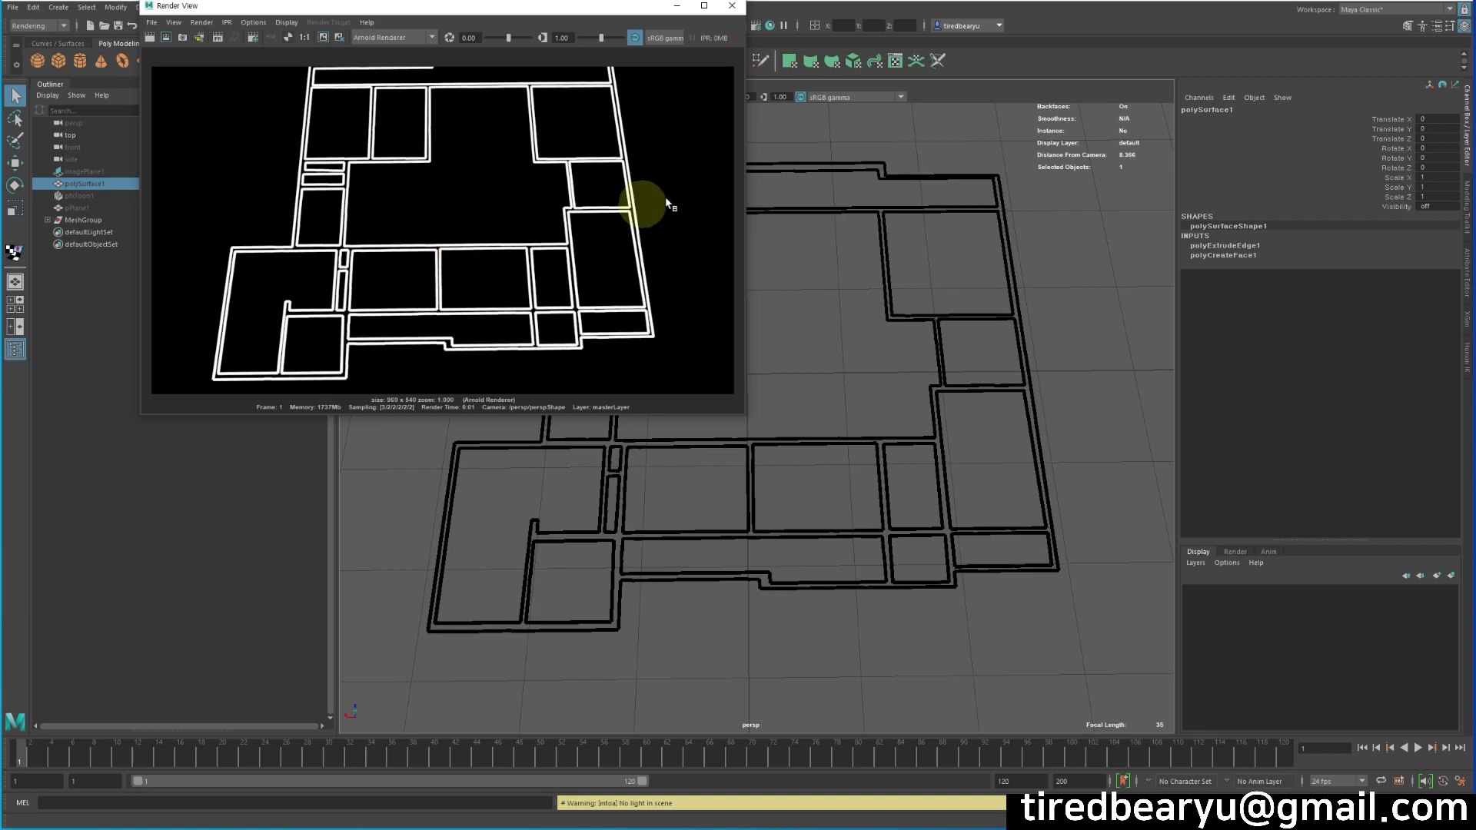
click(735, 7)
alt+drag(1019, 466, 982, 437)
click(1090, 407)
alt+middle_drag(1088, 411, 1044, 435)
Start a new scene without saving the changes to the floor plan scene
key(ctrl)
key(ctrl+n)
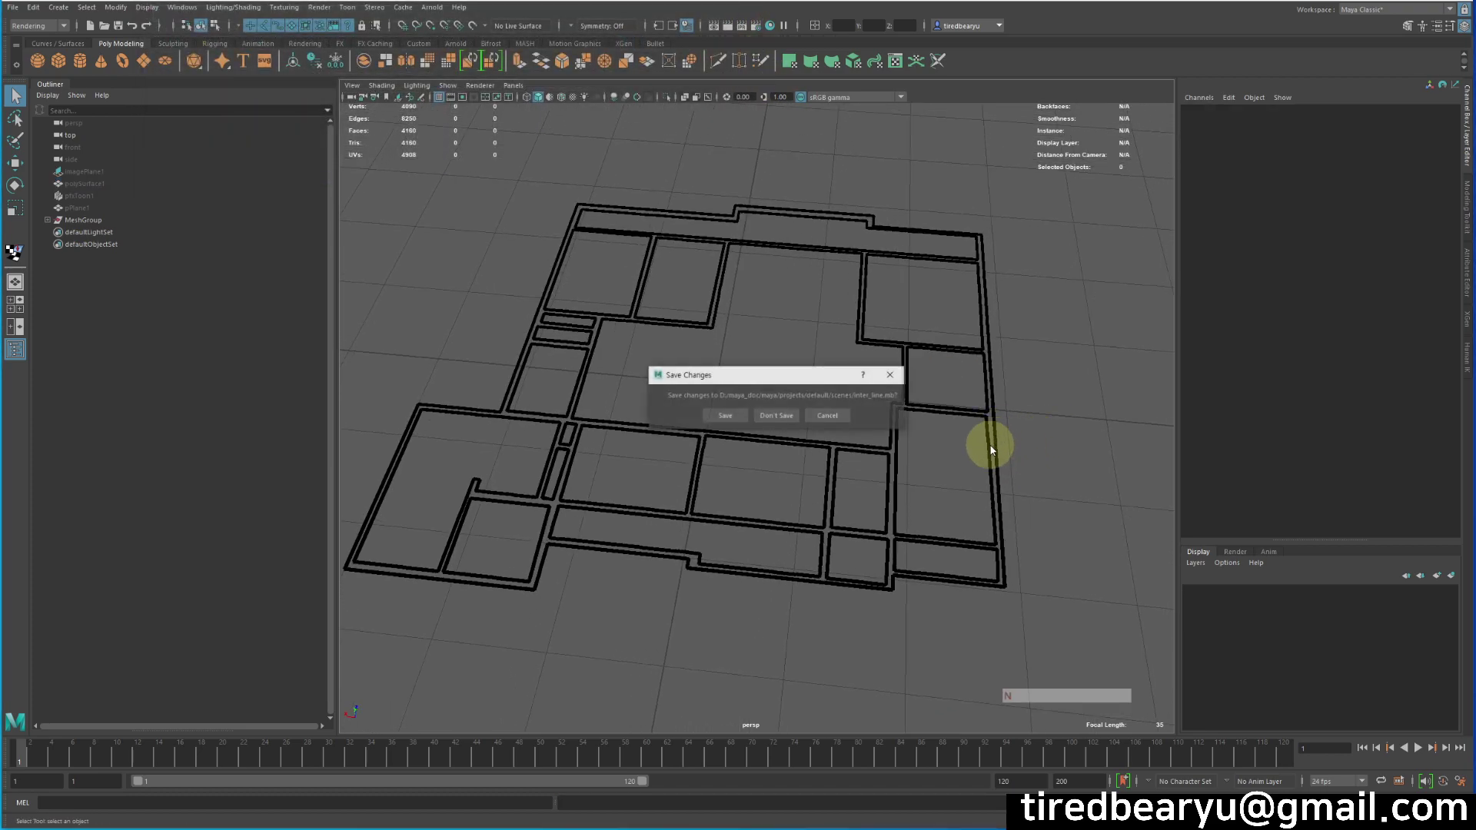
key(n)
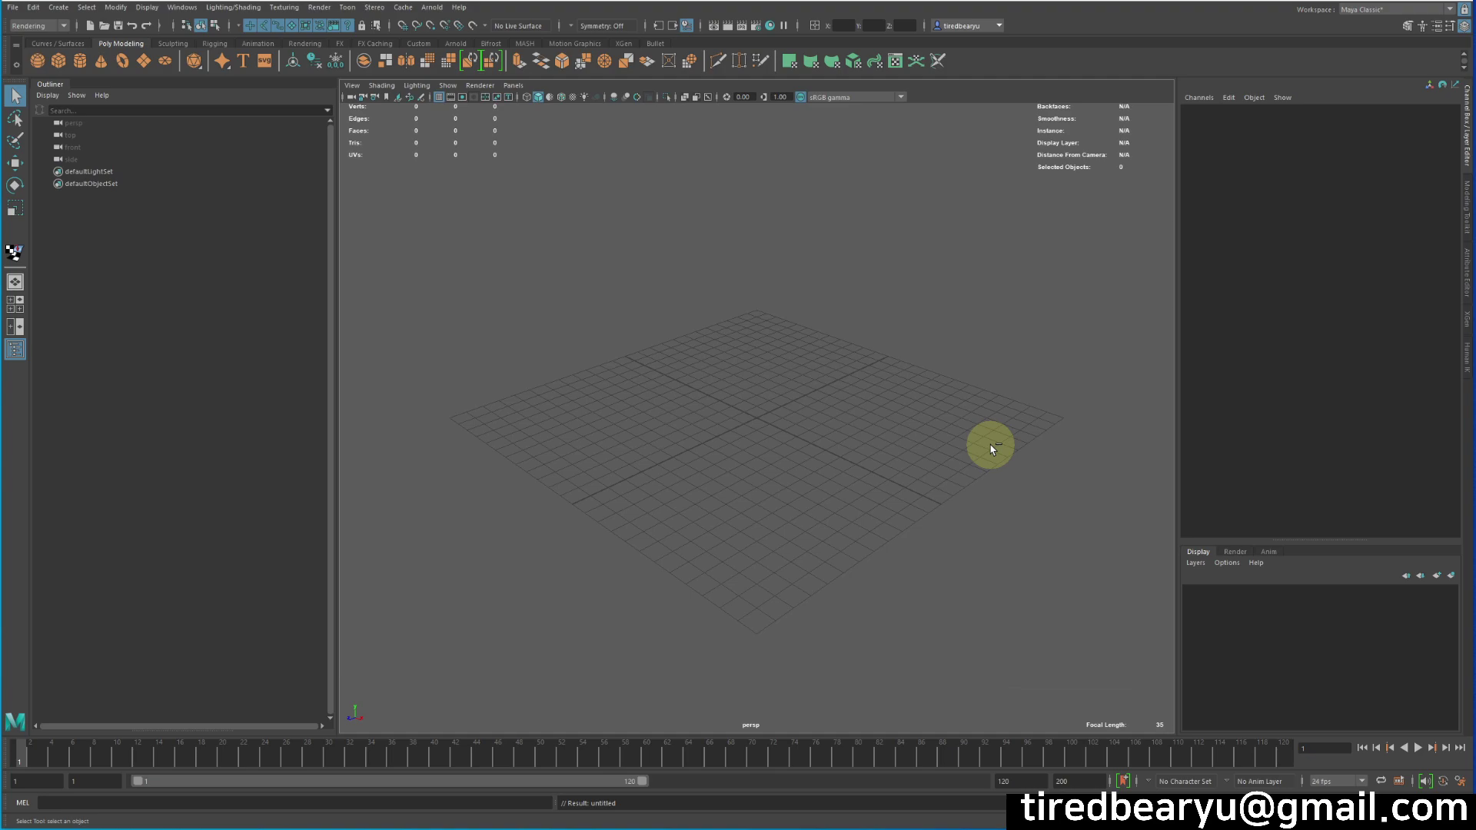
Create a polygon helix primitive and frame it in the perspective view, keeping the polygon primitives list as a floating window
alt+drag(959, 460, 1051, 471)
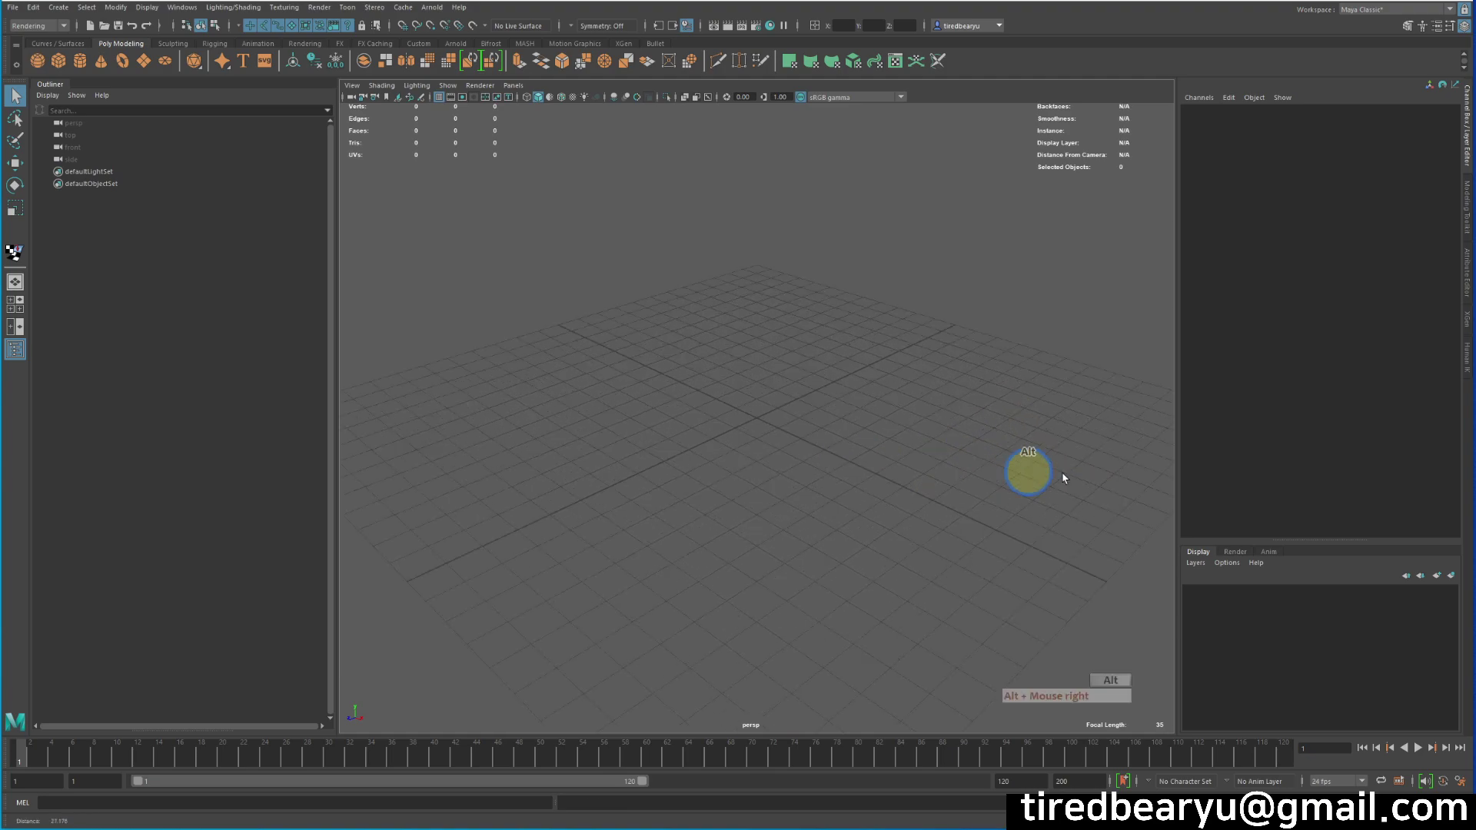
alt+right_drag(1051, 471, 959, 469)
alt+middle_drag(937, 473, 949, 475)
alt+right_drag(949, 475, 970, 481)
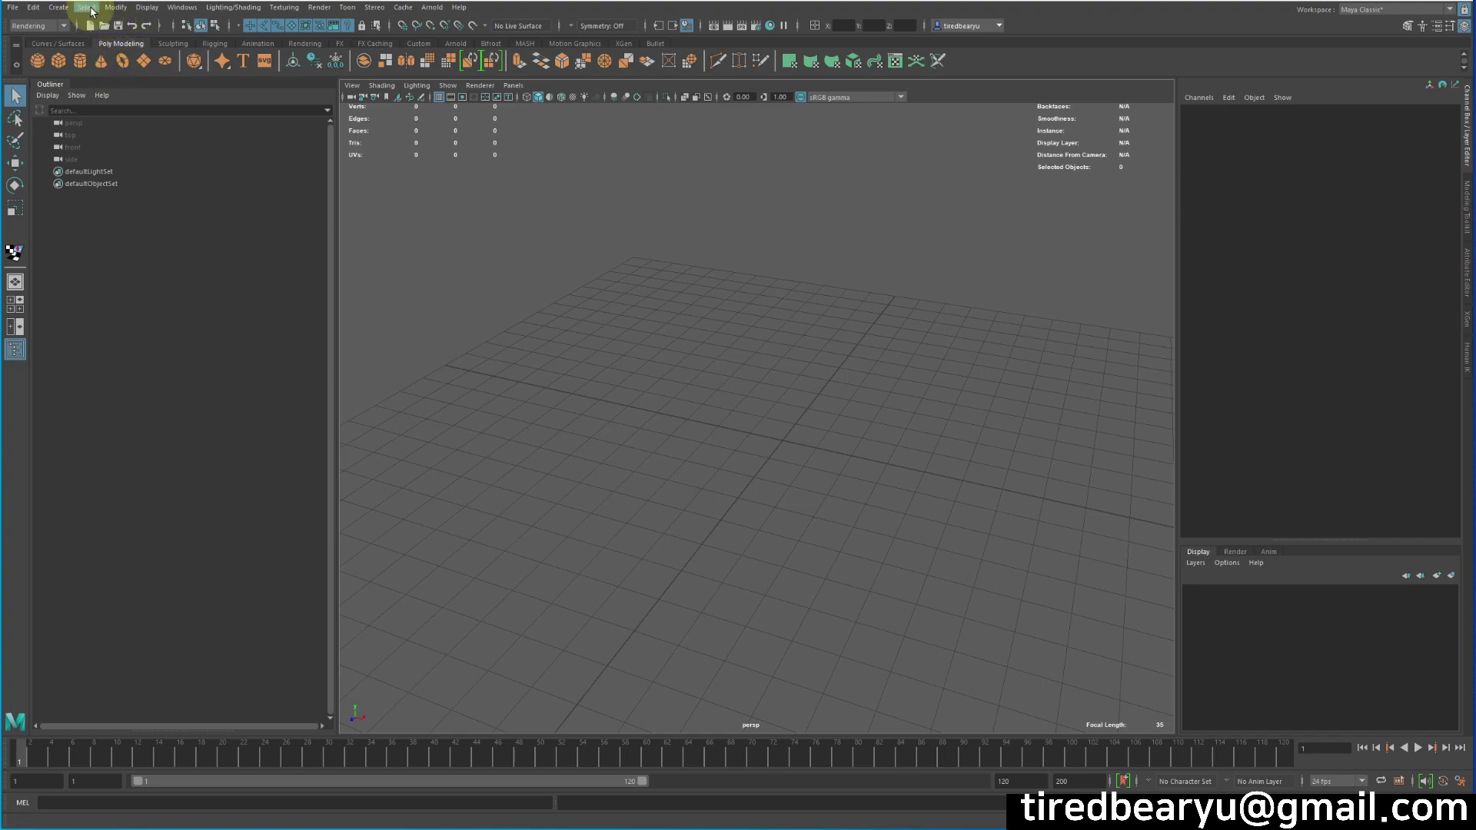
click(57, 8)
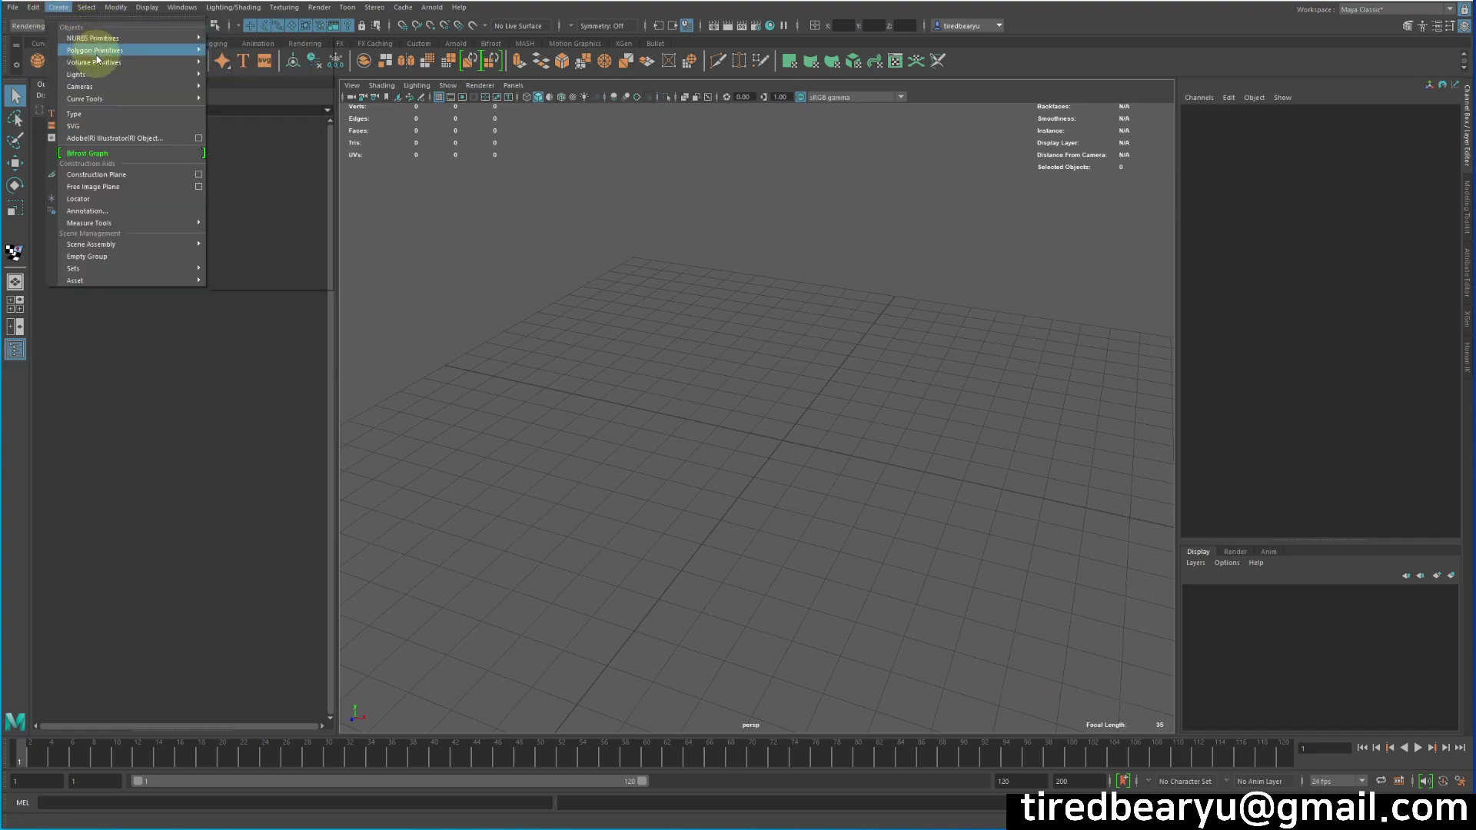
mouse_move(154, 53)
click(253, 38)
drag(252, 34, 896, 74)
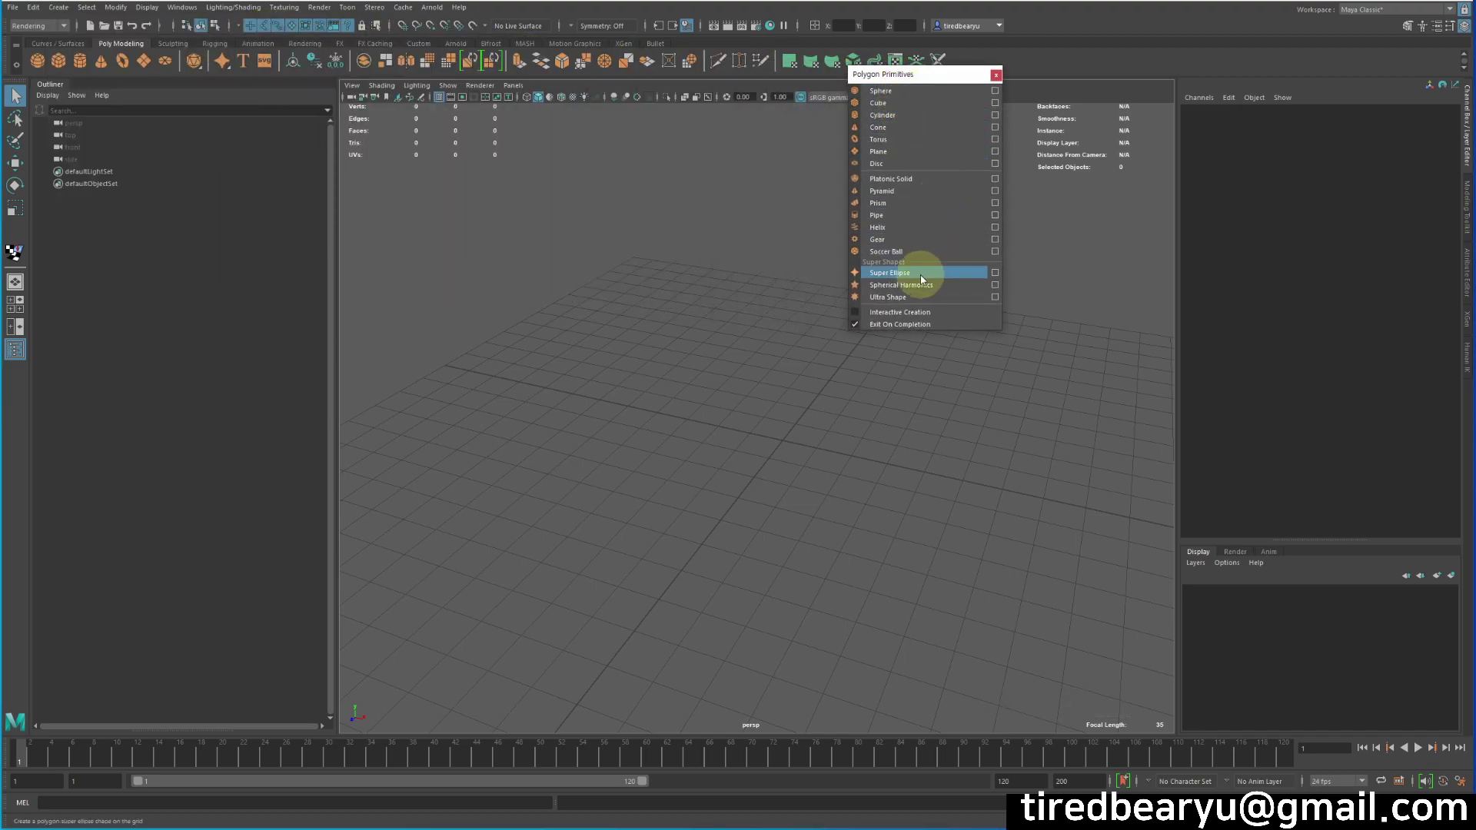
click(939, 229)
alt+drag(780, 418, 776, 408)
key(f)
alt+drag(800, 419, 874, 470)
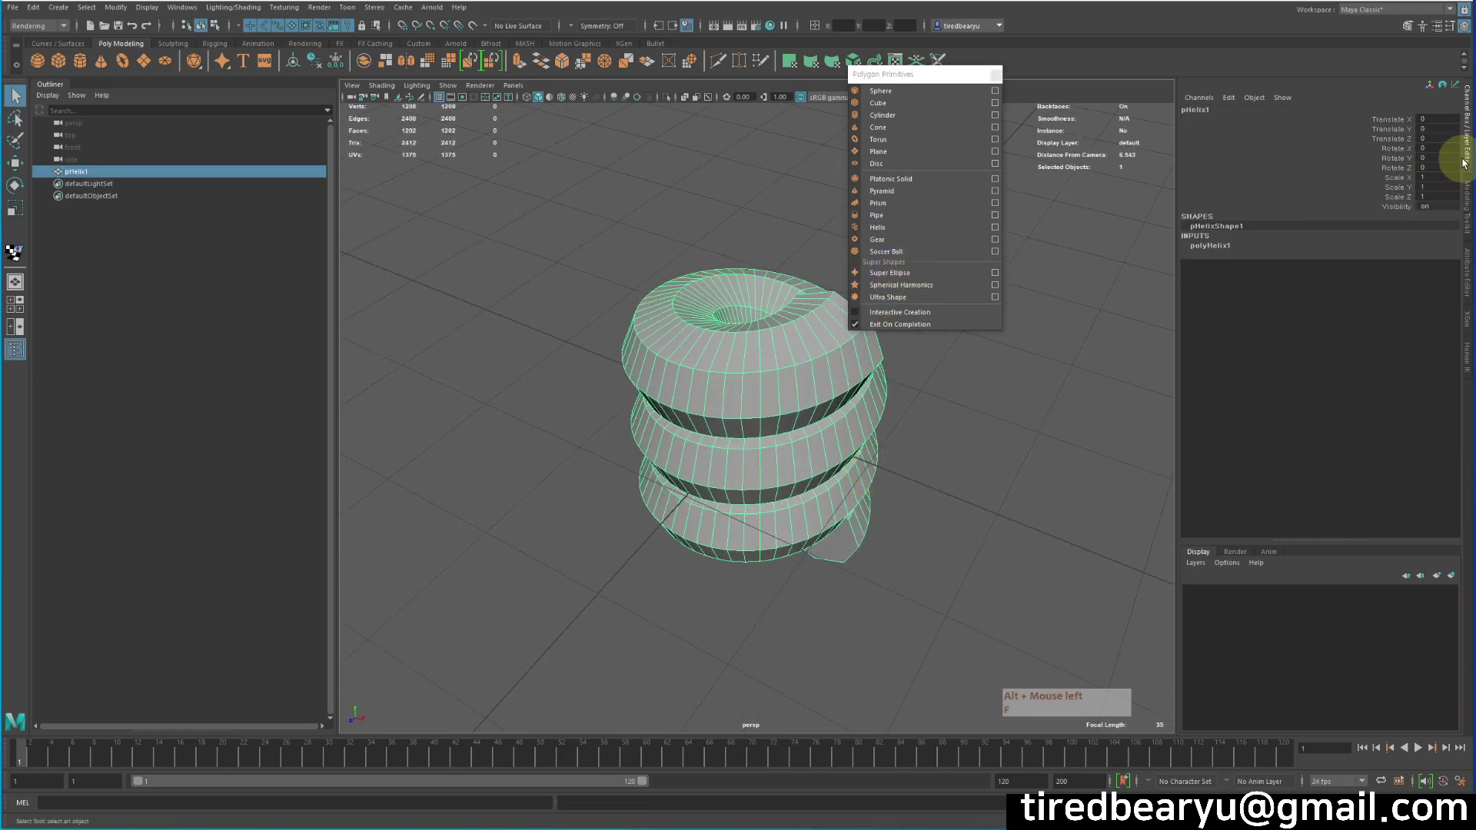
Raise the helix's Subdivisions Axis to 17
click(1271, 247)
click(1376, 285)
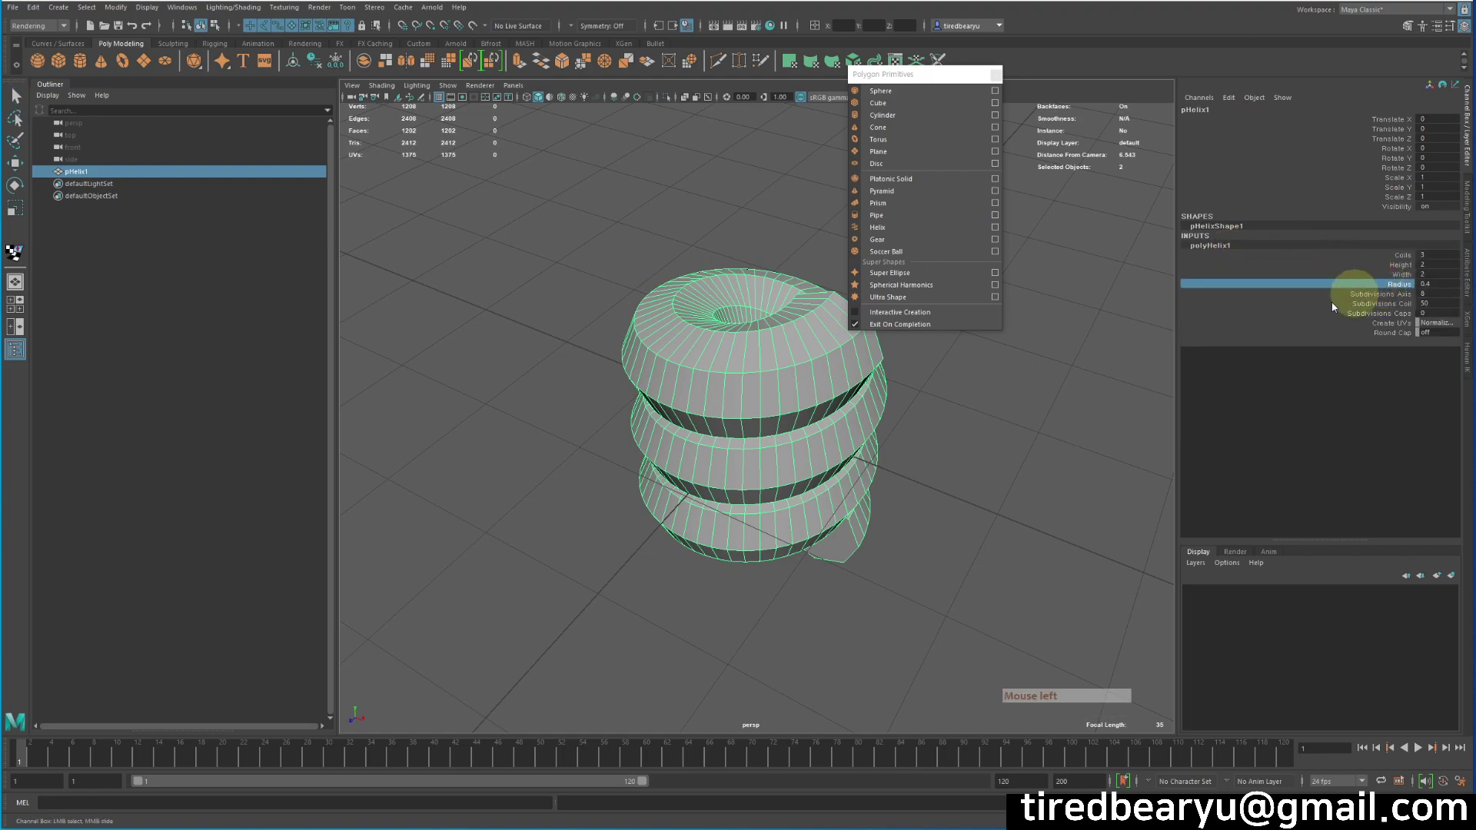
click(1371, 294)
middle_drag(966, 379, 1039, 377)
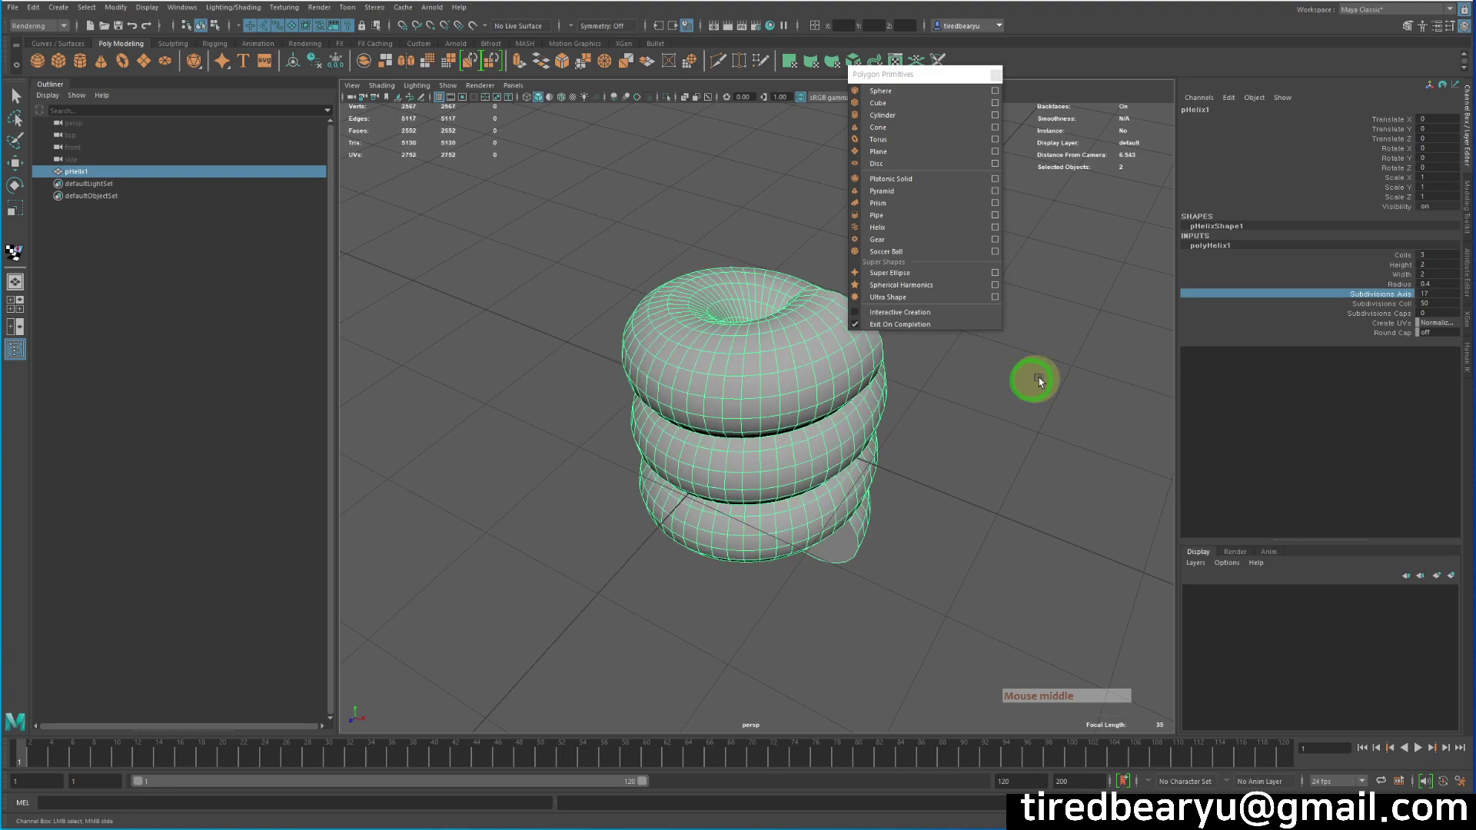
Adjust the helix's width and radius to form thick coils around an open center
click(1400, 284)
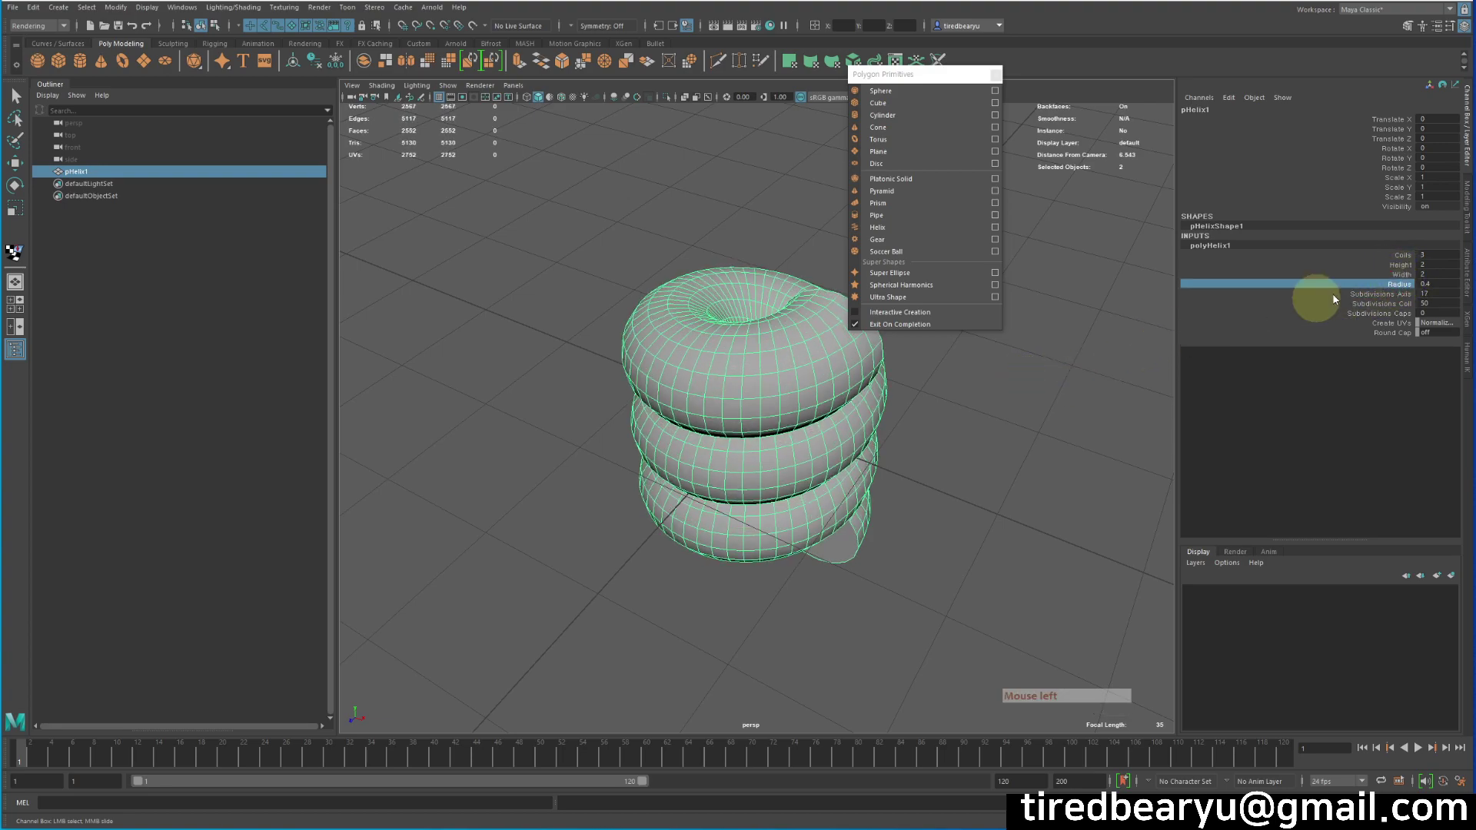
click(1399, 274)
middle_drag(1076, 362, 996, 356)
click(1372, 283)
click(990, 437)
key(ctrl+z)
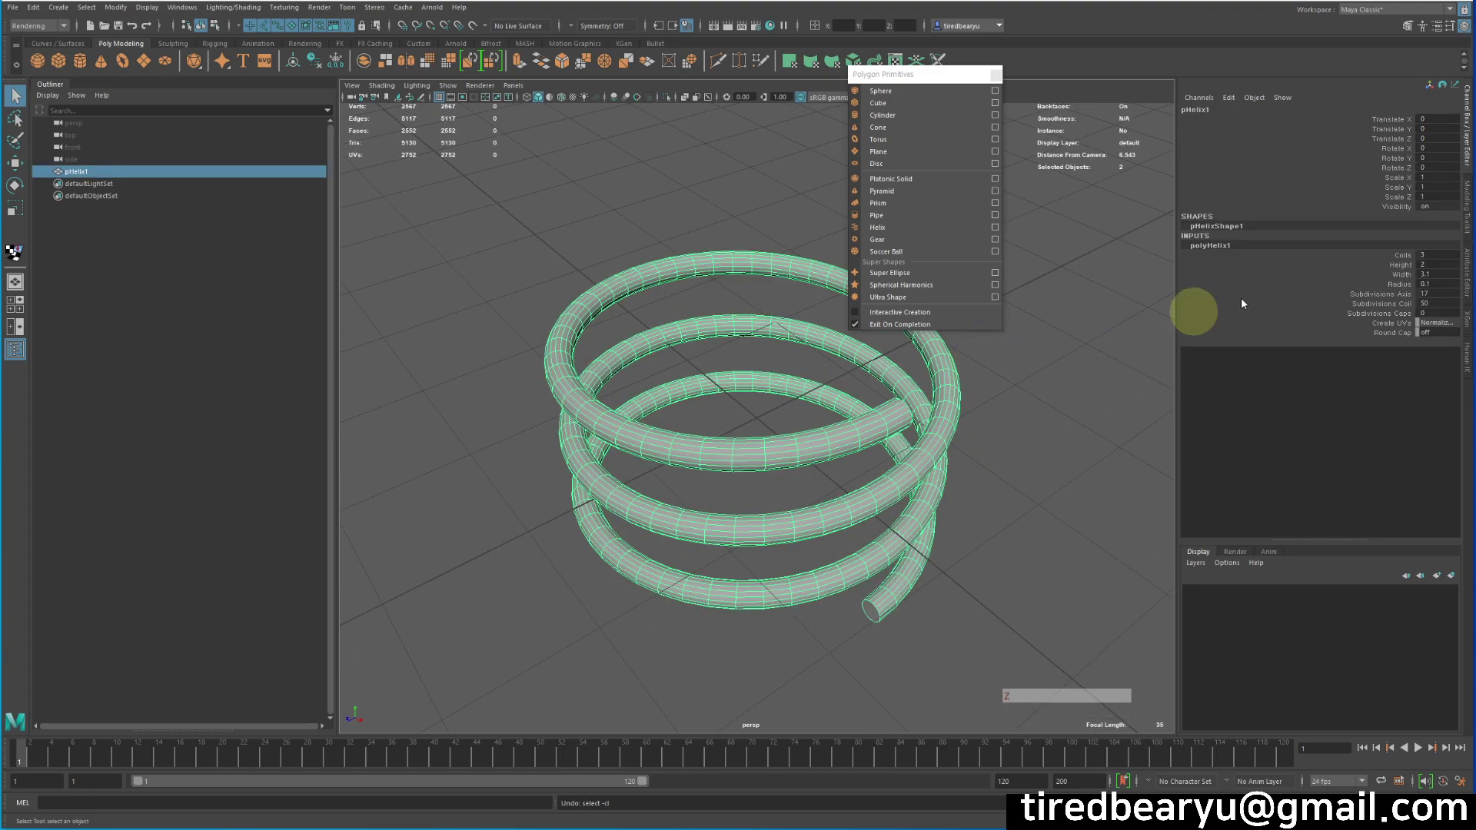
key(ctrl+z)
click(1394, 283)
middle_drag(1172, 329, 1171, 323)
click(955, 429)
alt+drag(956, 428, 935, 503)
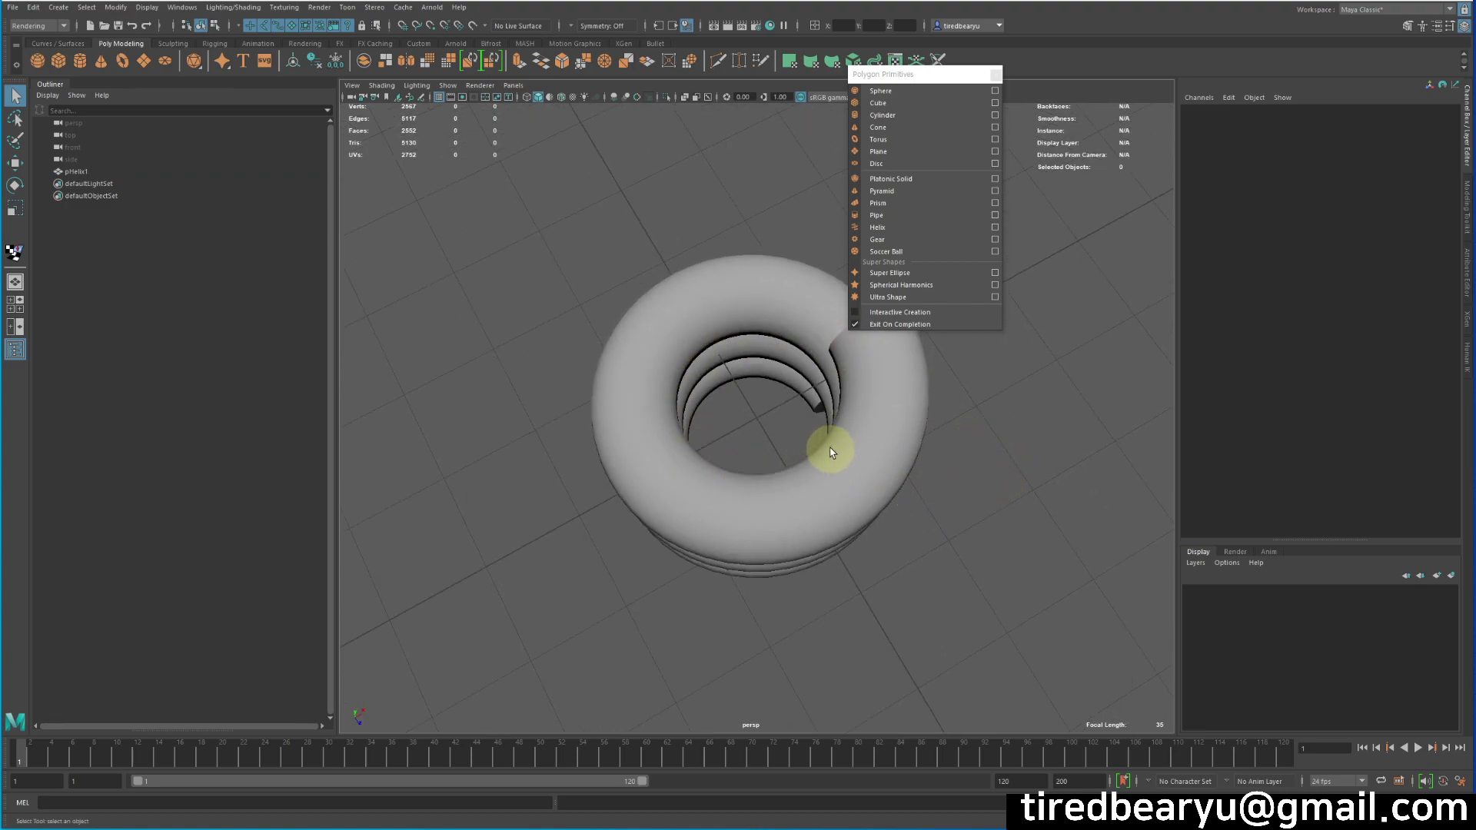
Create a polygon cube, scale it uniformly to about 1.709, and move it to about 2.06 in Z against the helix's side
click(896, 73)
click(58, 61)
alt+drag(566, 380, 613, 312)
alt+right_drag(613, 312, 575, 314)
alt+drag(575, 314, 609, 322)
key(r)
middle_drag(609, 330, 692, 352)
key(w)
drag(806, 417, 841, 407)
Switch to the Modeling menu set and subtract the cube from the helix with a Boolean Difference
key(q)
click(872, 532)
drag(557, 194, 700, 496)
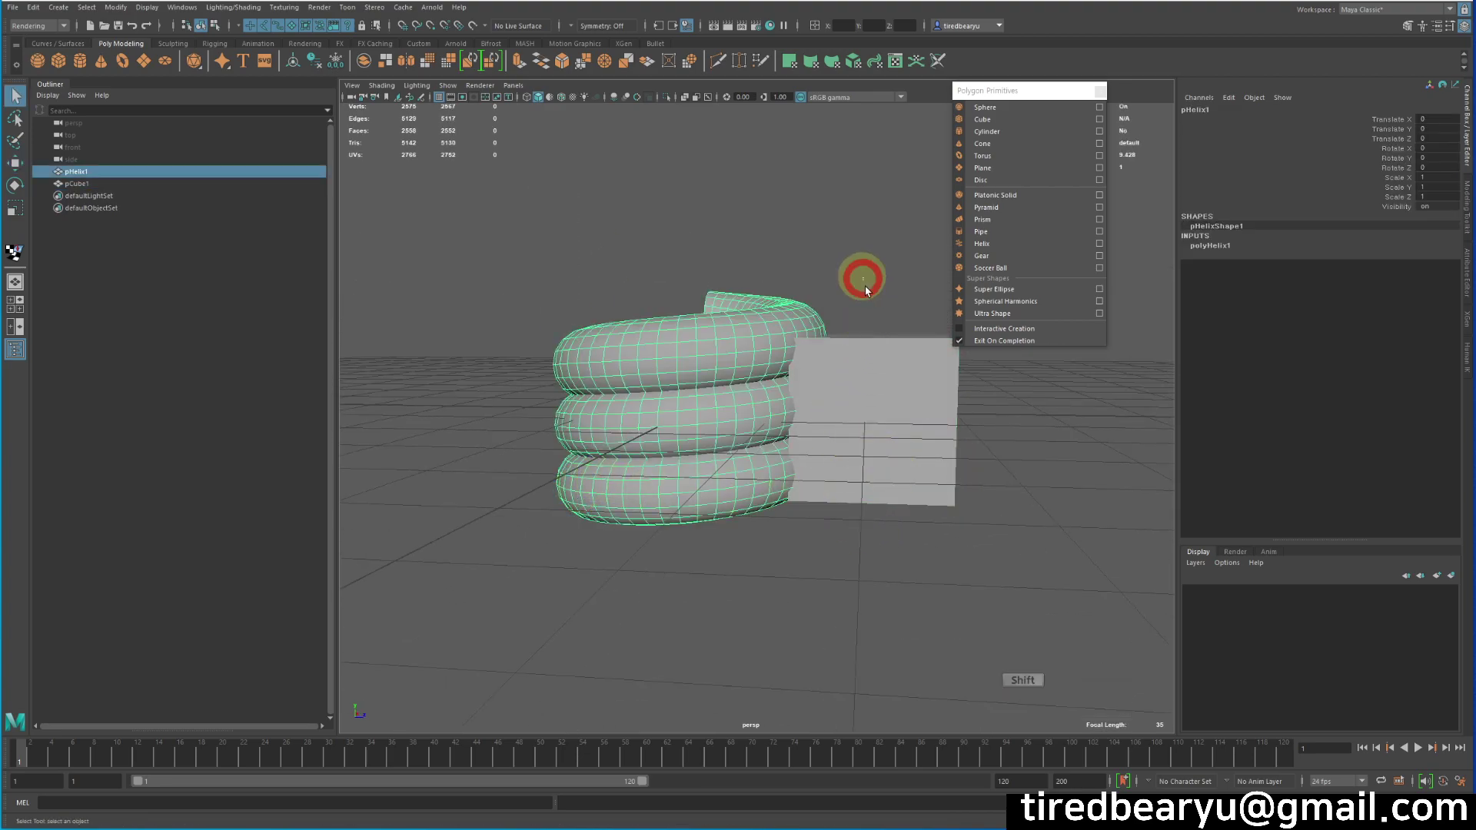
shift+click(867, 367)
click(31, 27)
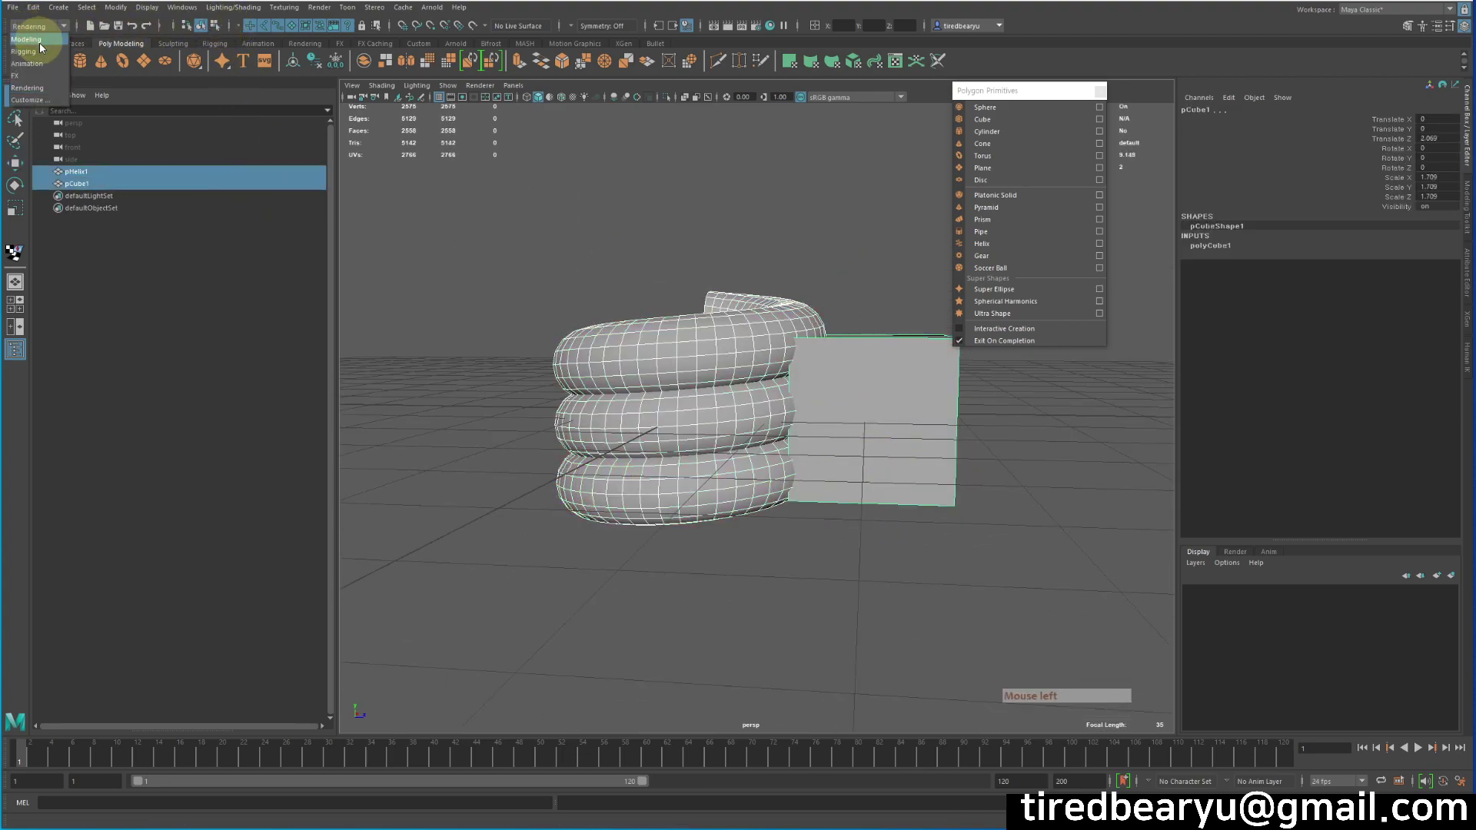
click(35, 39)
click(215, 7)
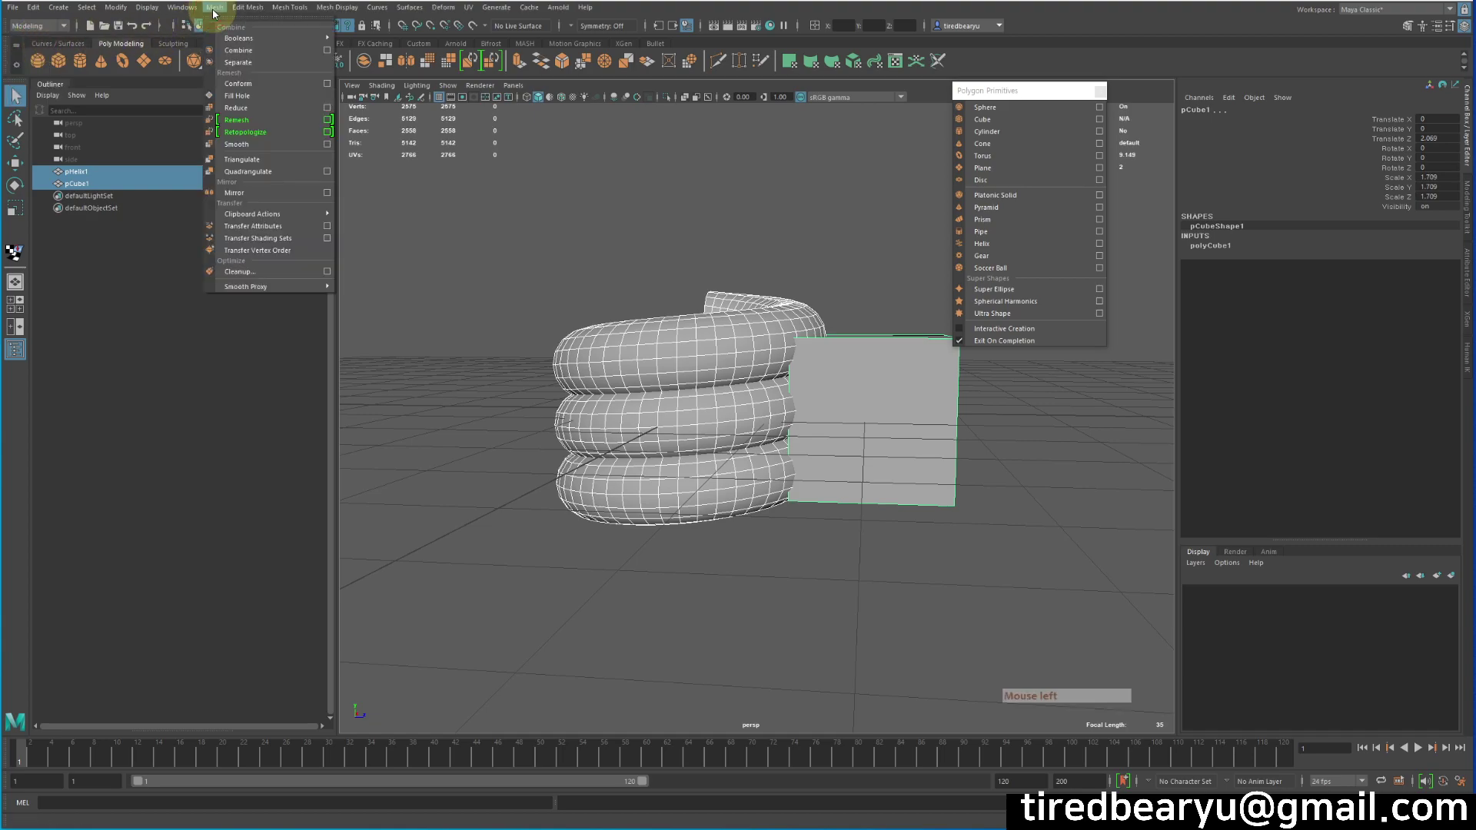
click(246, 8)
mouse_move(213, 14)
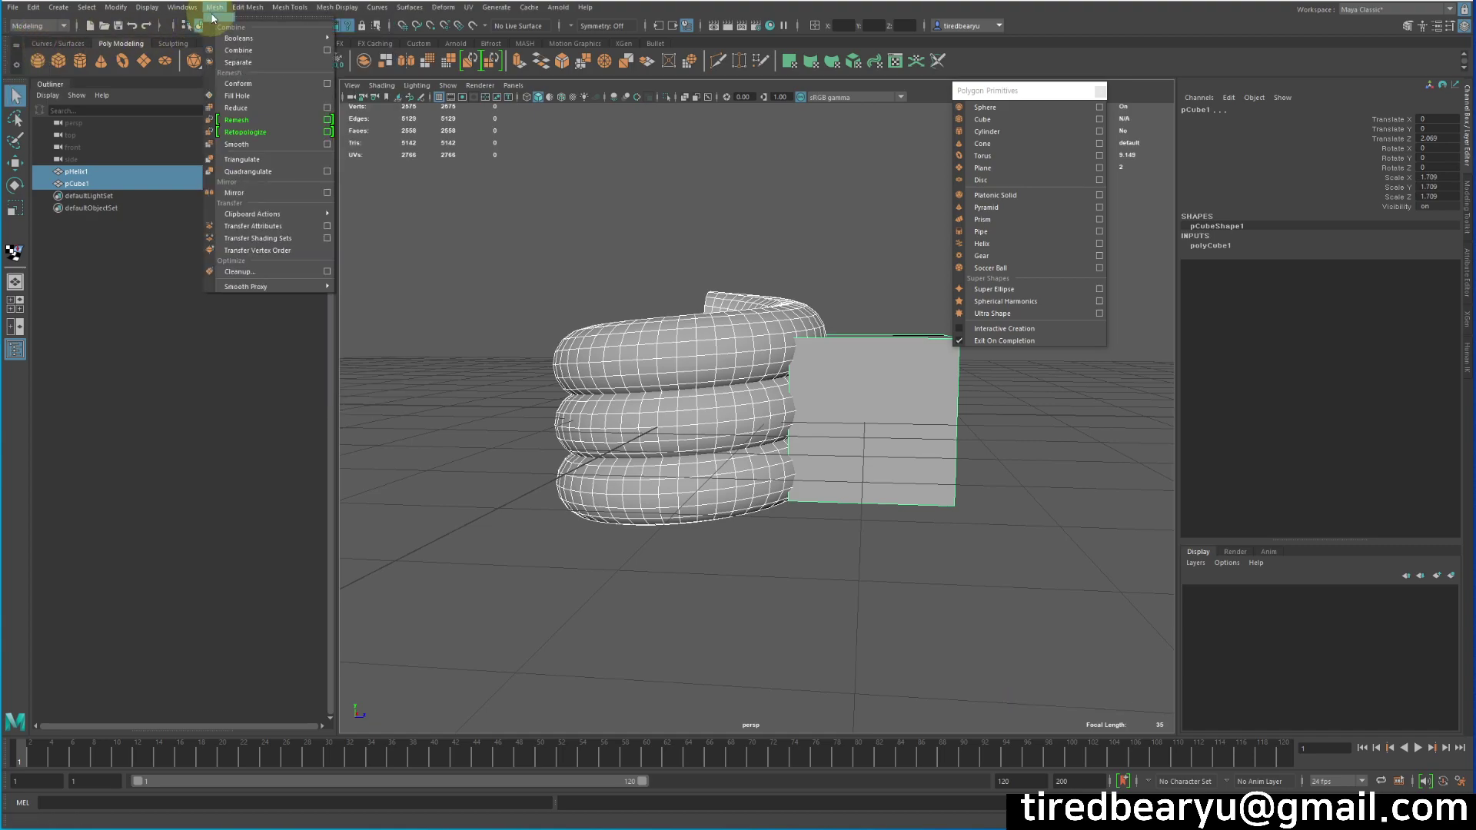
mouse_move(327, 38)
click(373, 32)
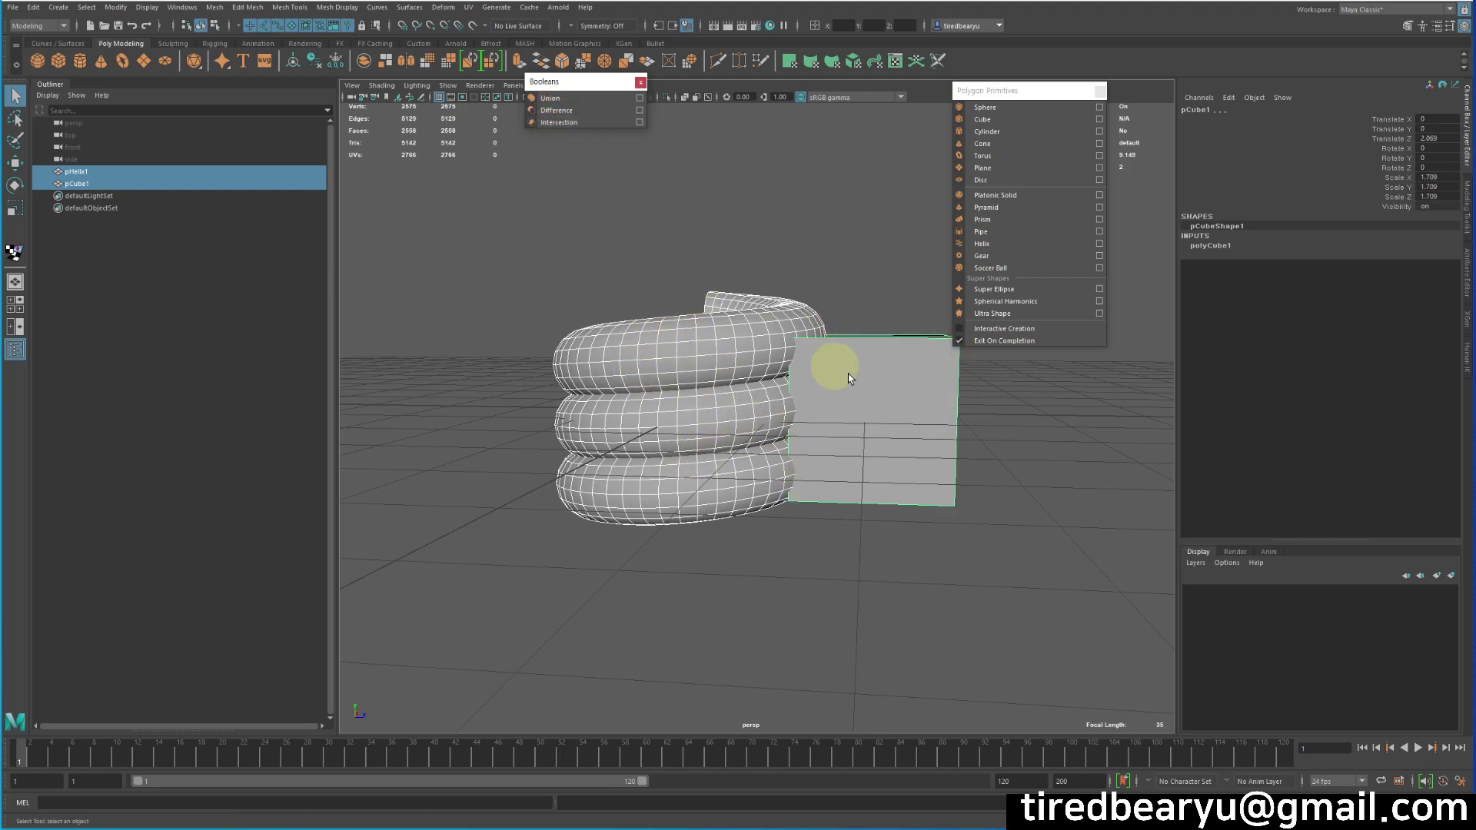
click(561, 110)
alt+drag(753, 282, 699, 275)
alt+drag(765, 506, 807, 406)
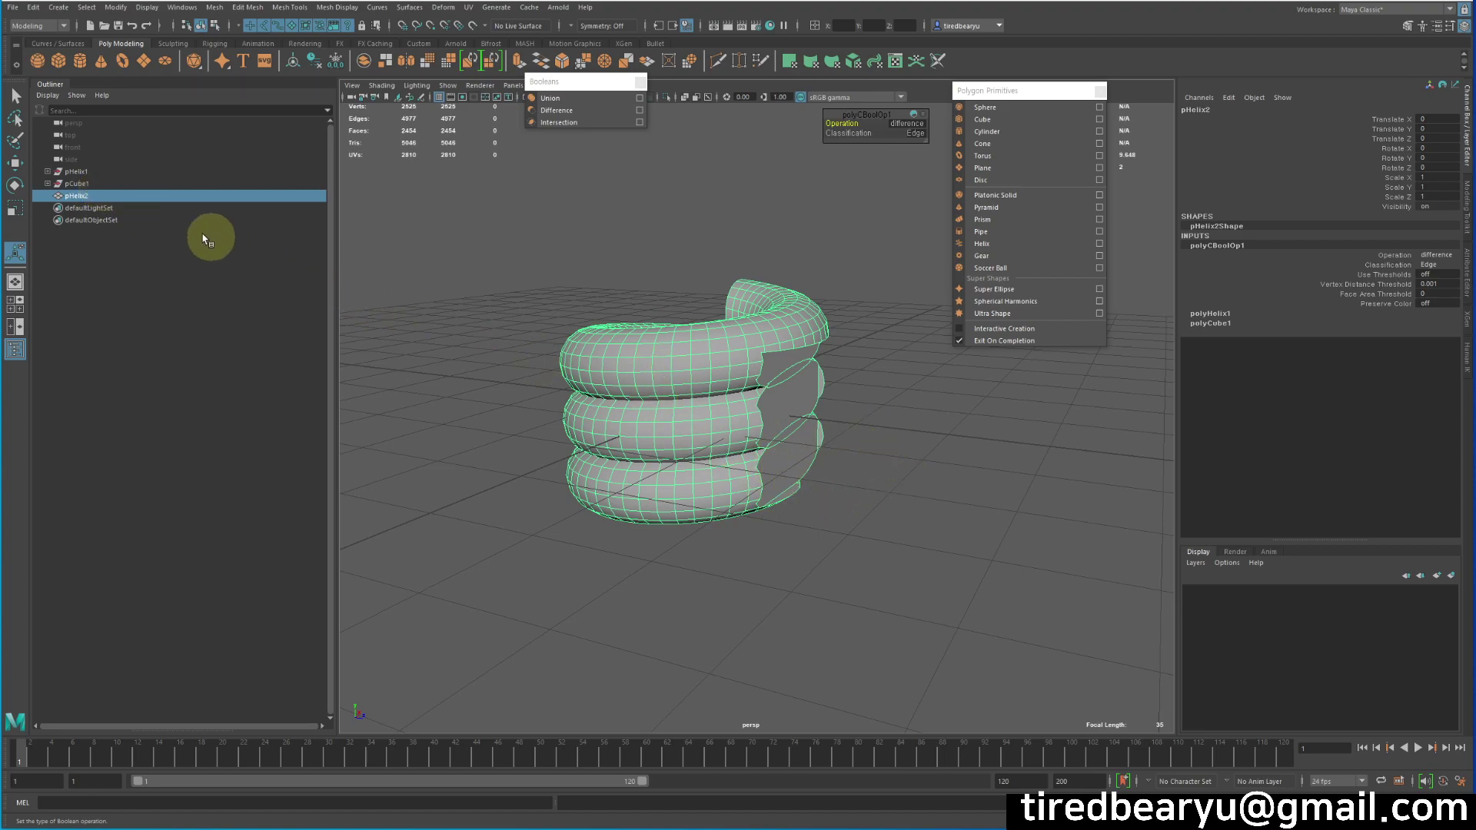
Move the pCube1 cutter into the helix to shift the Boolean cut, and inspect the cut coils
click(99, 185)
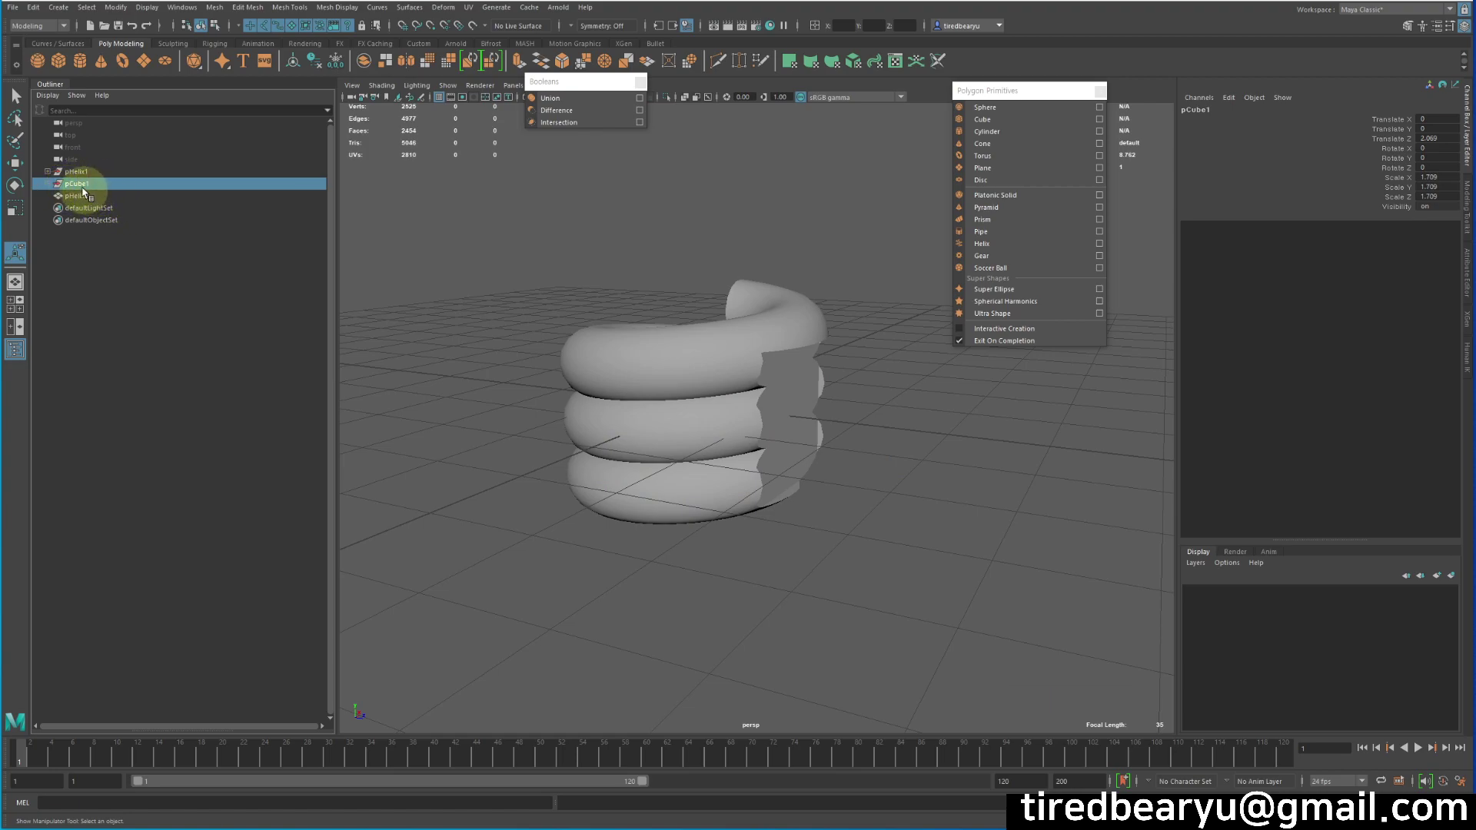
alt+drag(578, 304, 630, 310)
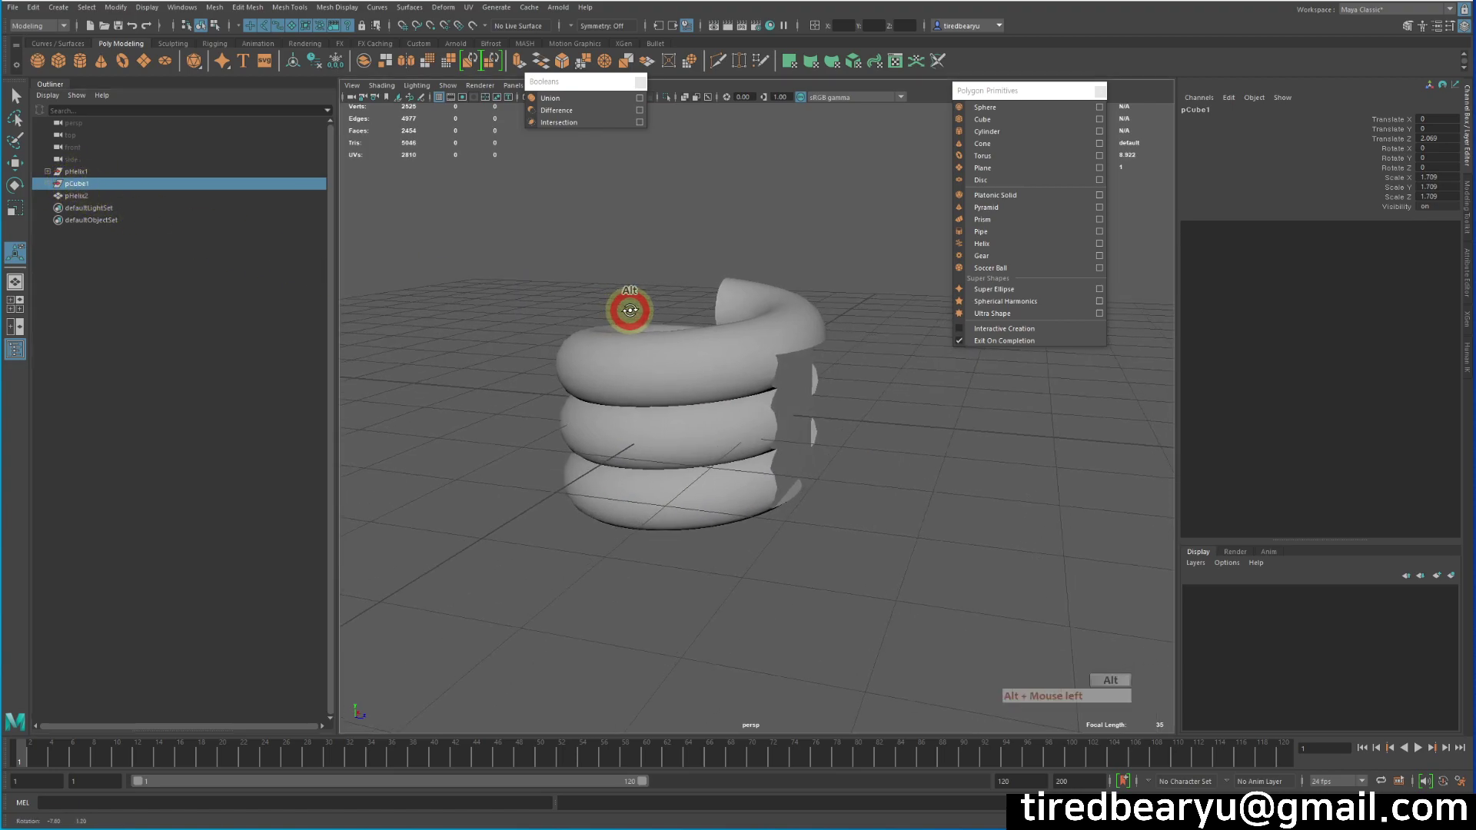
key(w)
drag(920, 428, 811, 413)
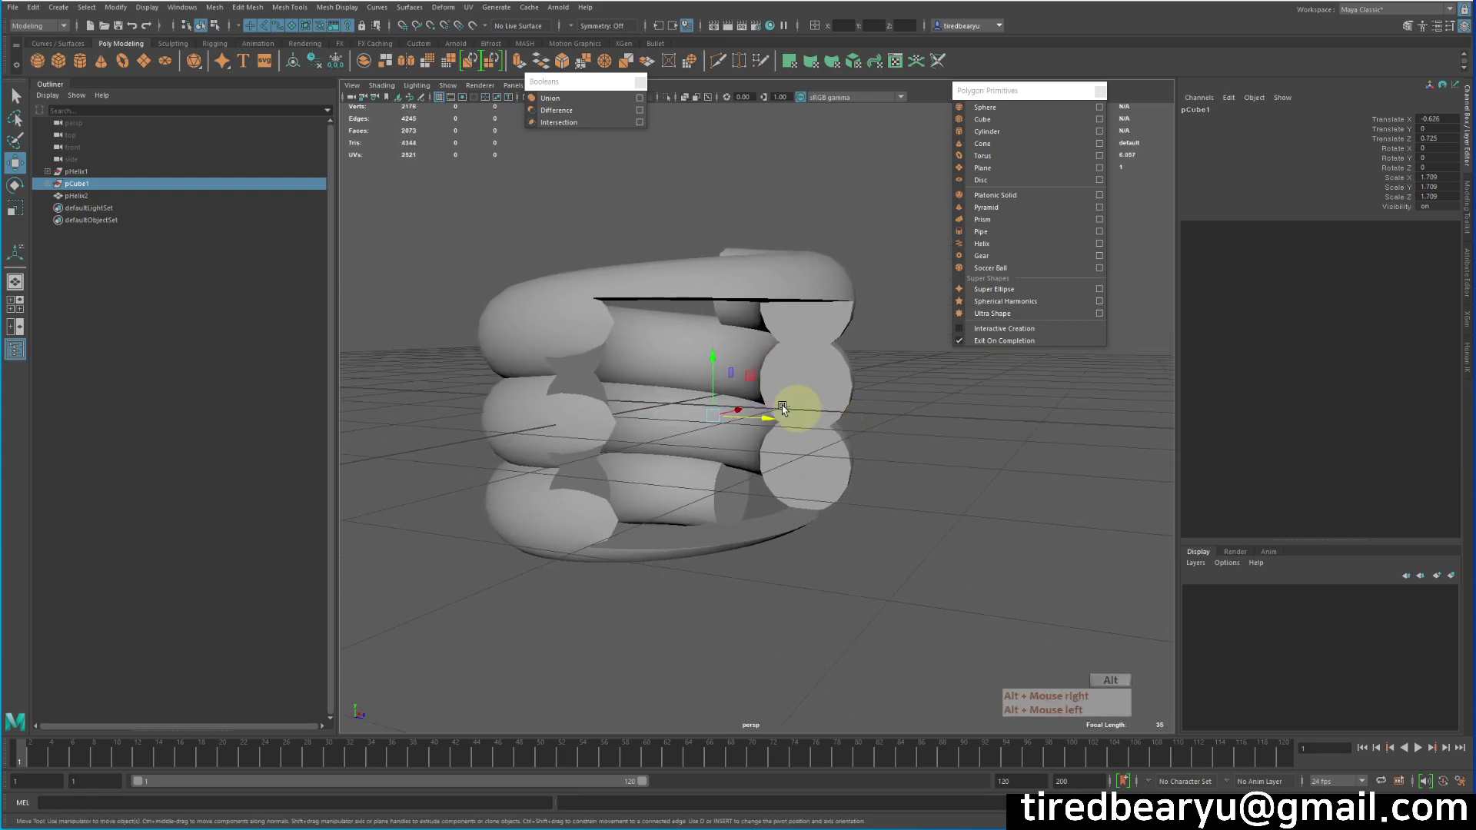
alt+right_drag(811, 412, 700, 392)
drag(682, 355, 828, 276)
click(899, 472)
click(831, 416)
mouse_move(755, 366)
alt+mouse_down()
mouse_move(830, 342)
mouse_move(801, 379)
mouse_move(731, 323)
mouse_move(752, 385)
mouse_move(863, 353)
mouse_move(751, 377)
alt+mouse_up()
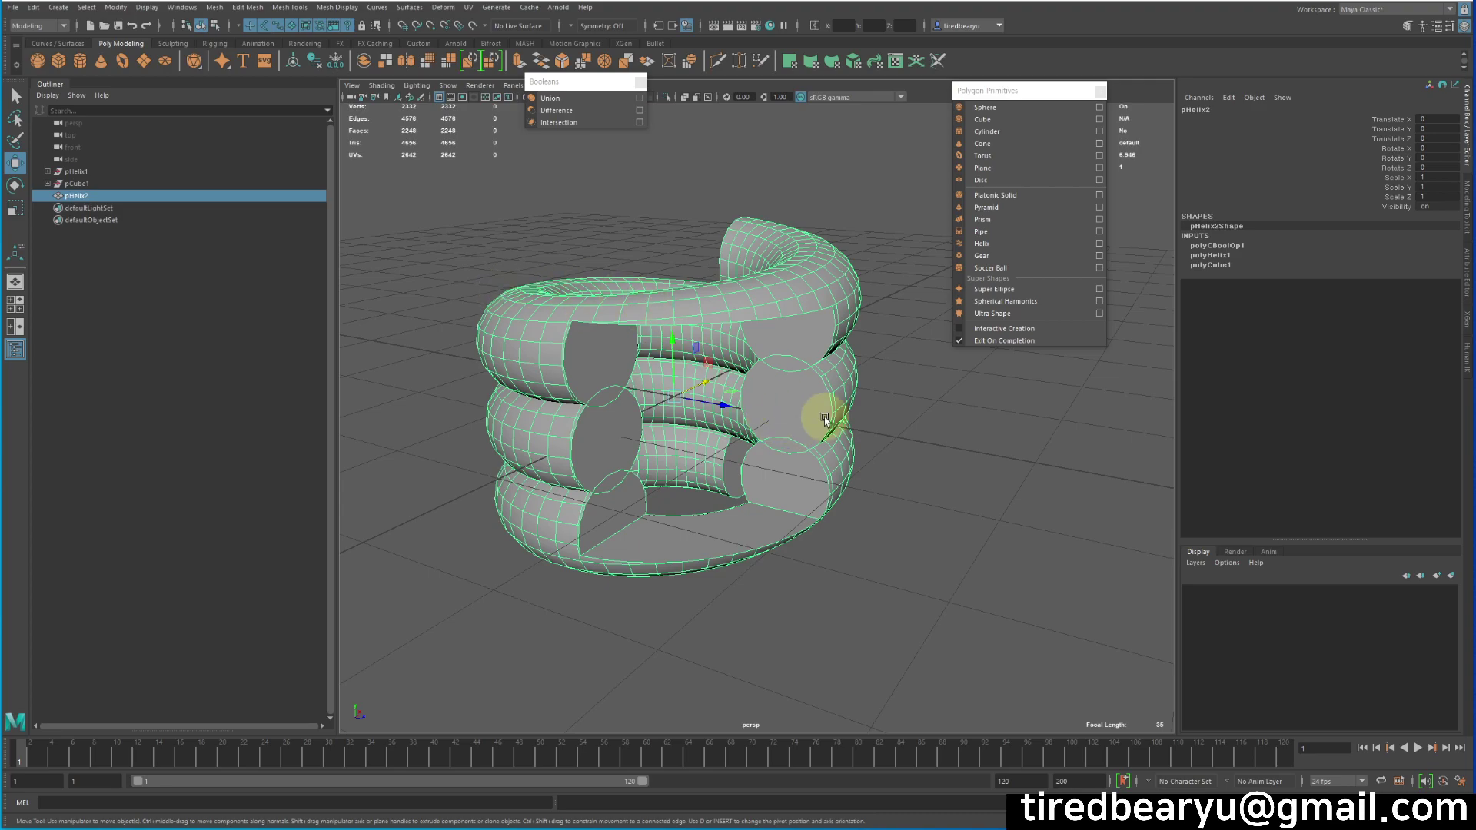
click(941, 531)
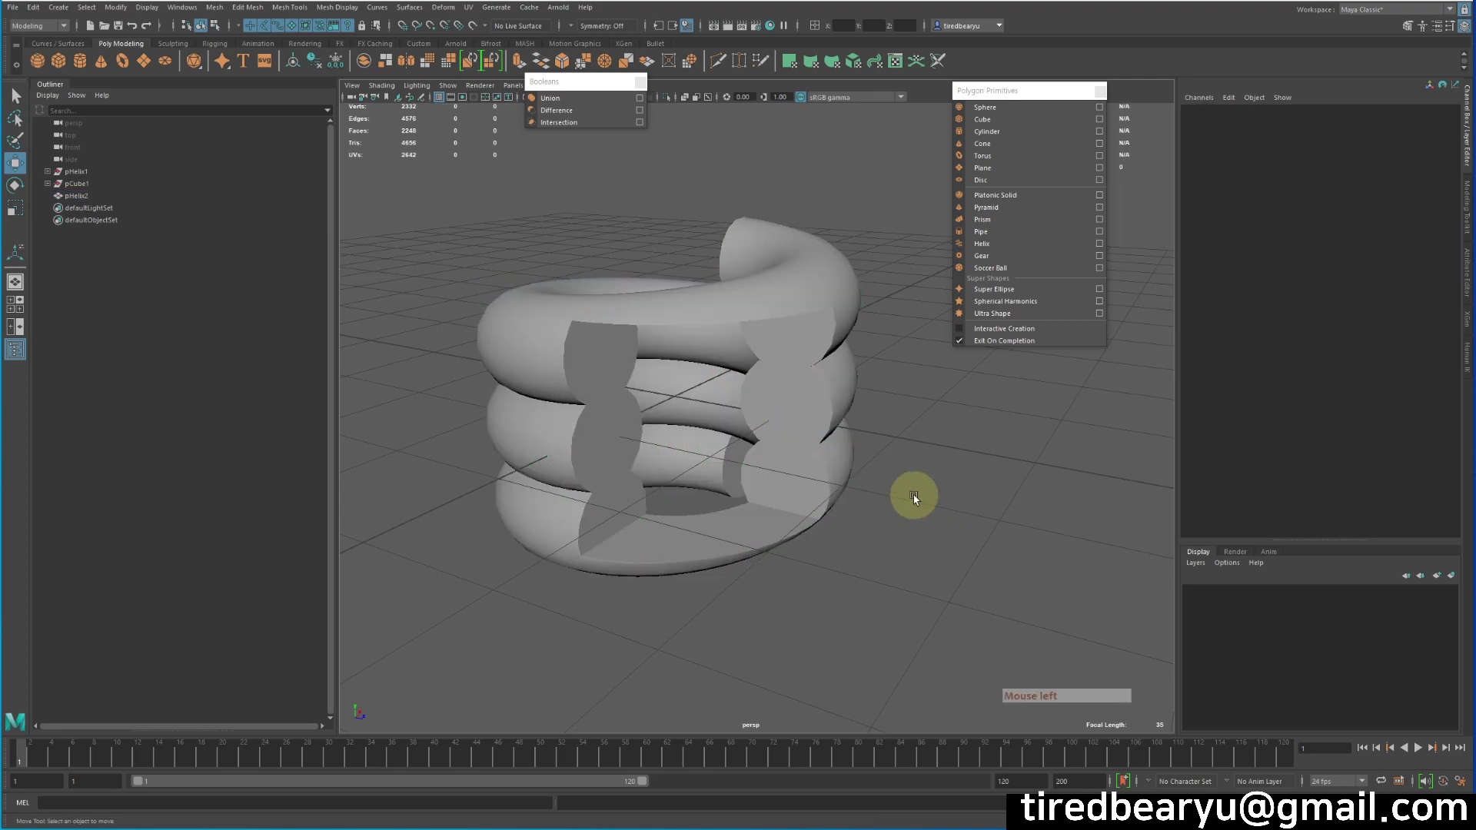
alt+drag(832, 481, 885, 509)
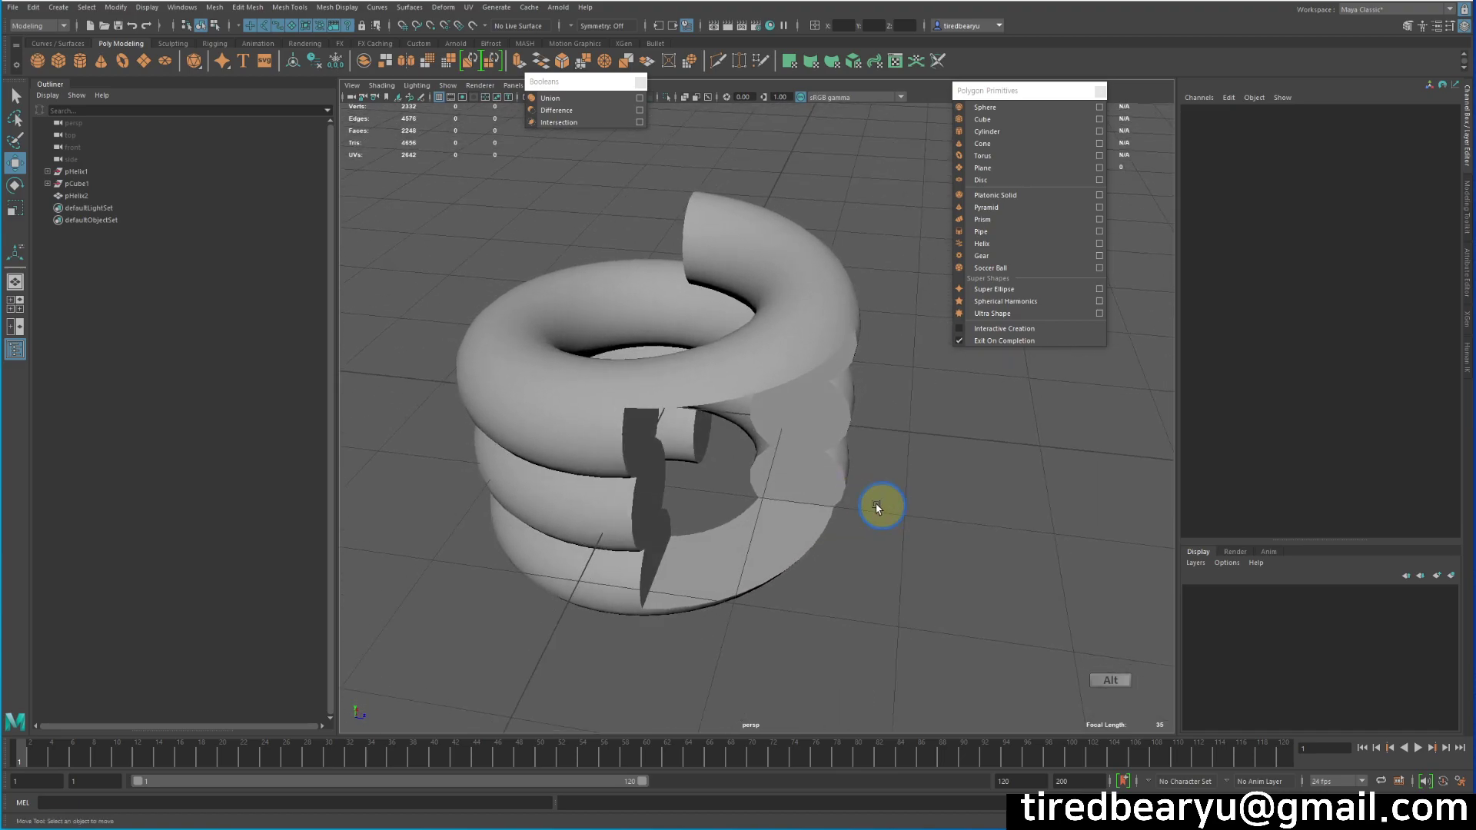
alt+right_drag(884, 509, 659, 462)
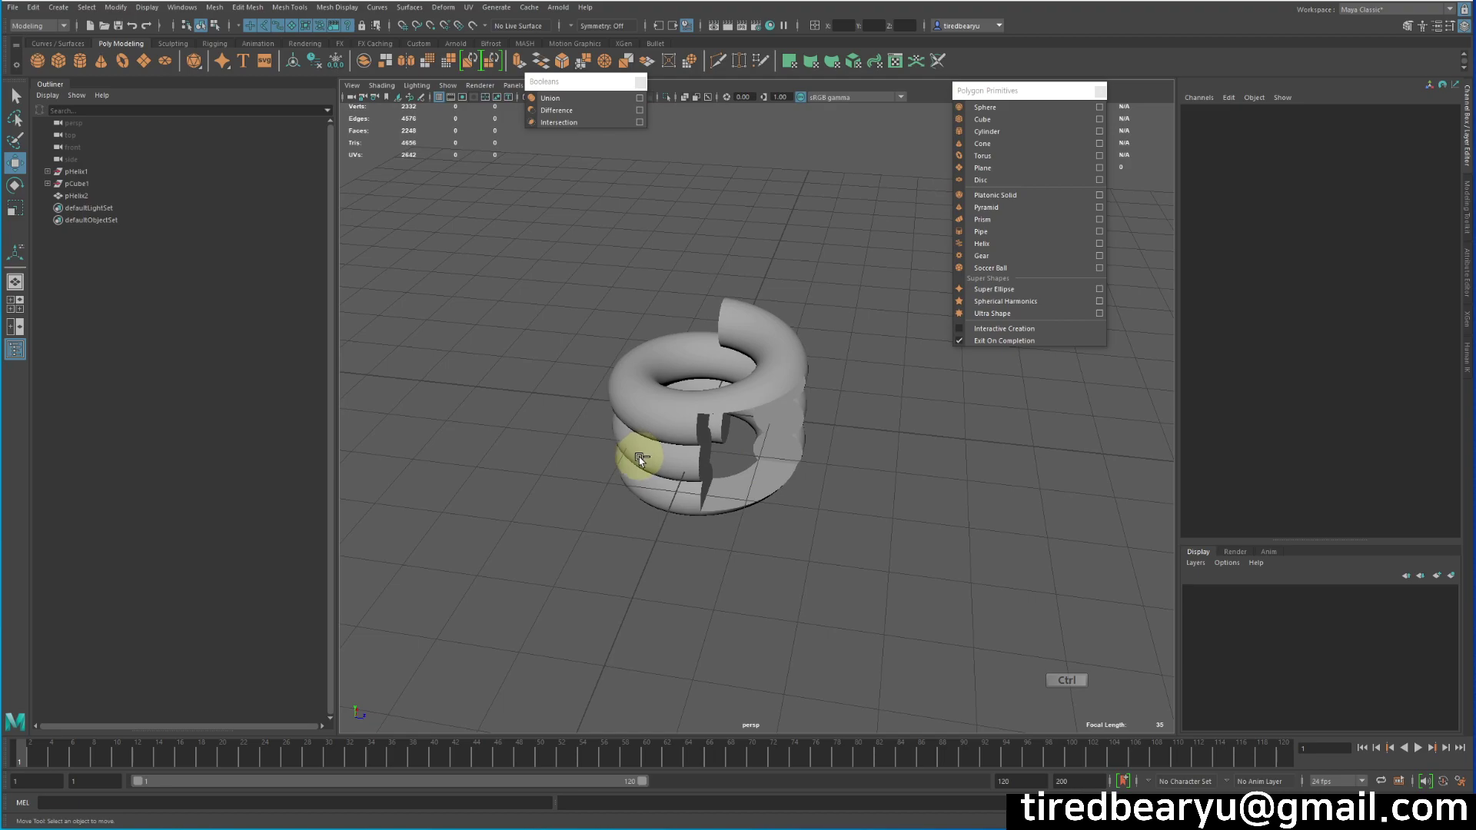
Start a new scene without saving the helix and switch to the full-size top view
key(ctrl+n)
key(n)
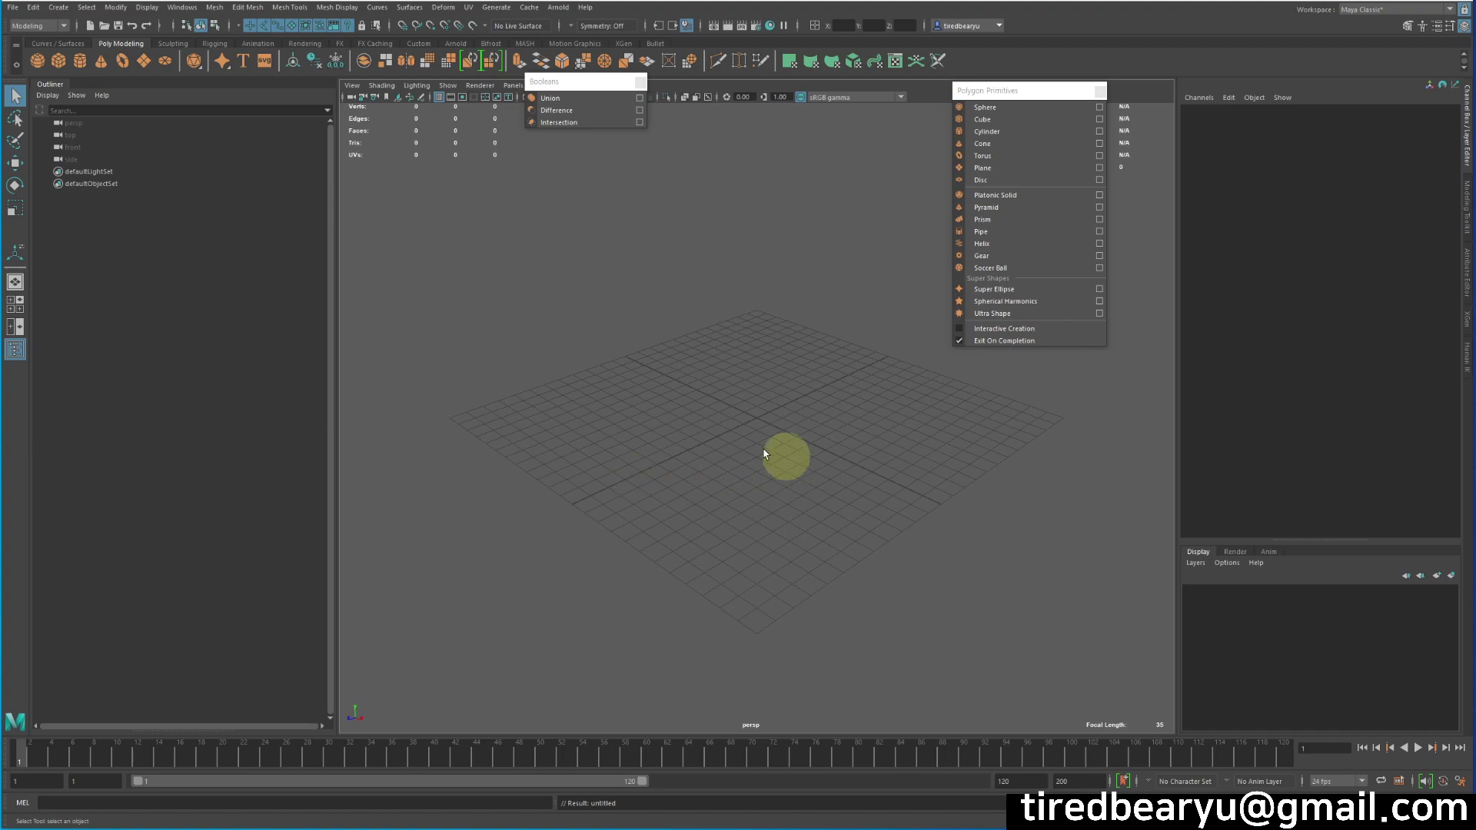
alt+drag(788, 458, 741, 448)
alt+right_drag(741, 448, 874, 506)
key(space)
key(space)
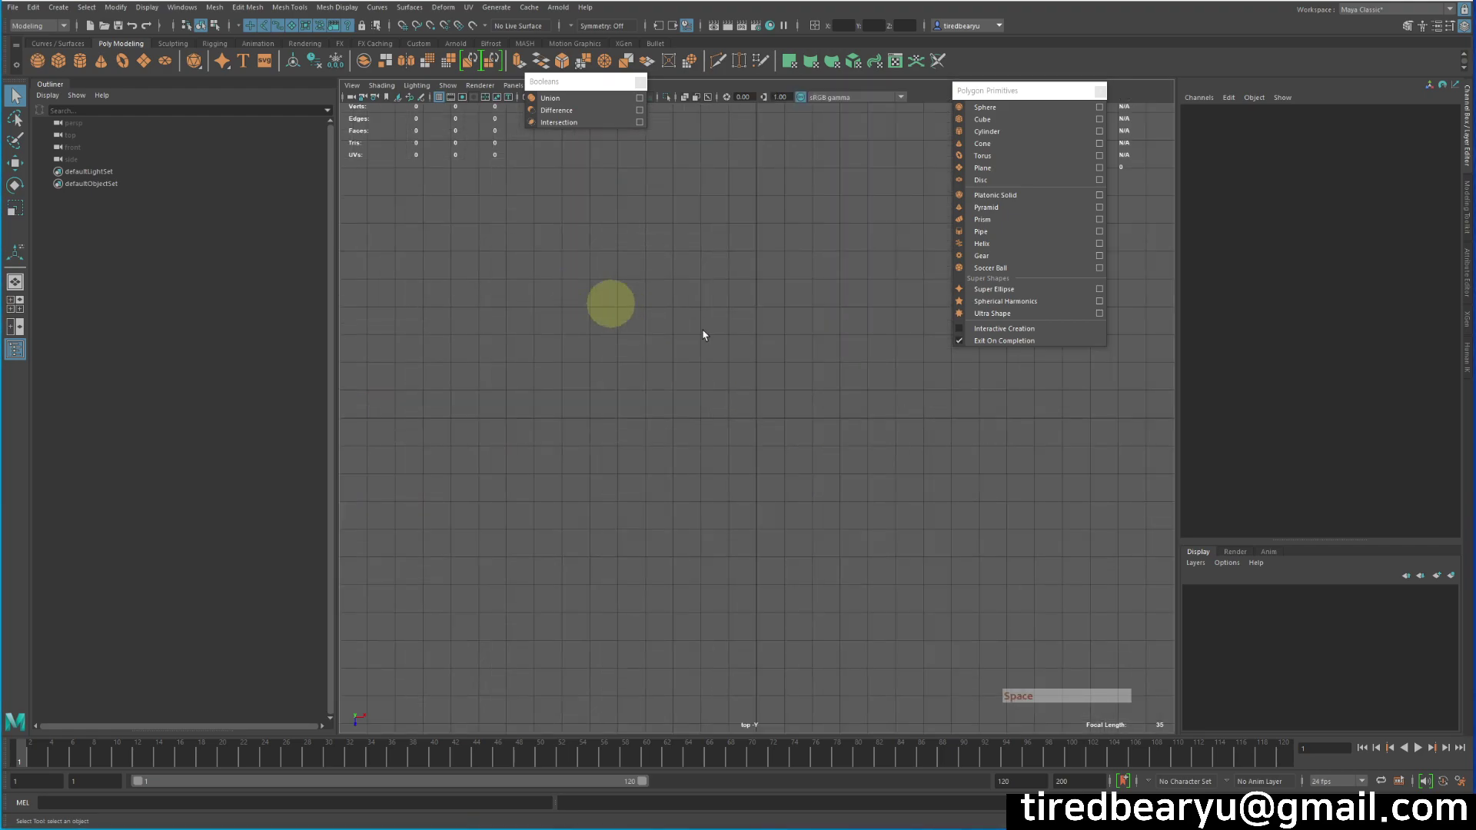
alt+middle_drag(722, 407, 669, 405)
Close the floating Booleans and Polygon Primitives windows
drag(561, 81, 550, 97)
click(547, 97)
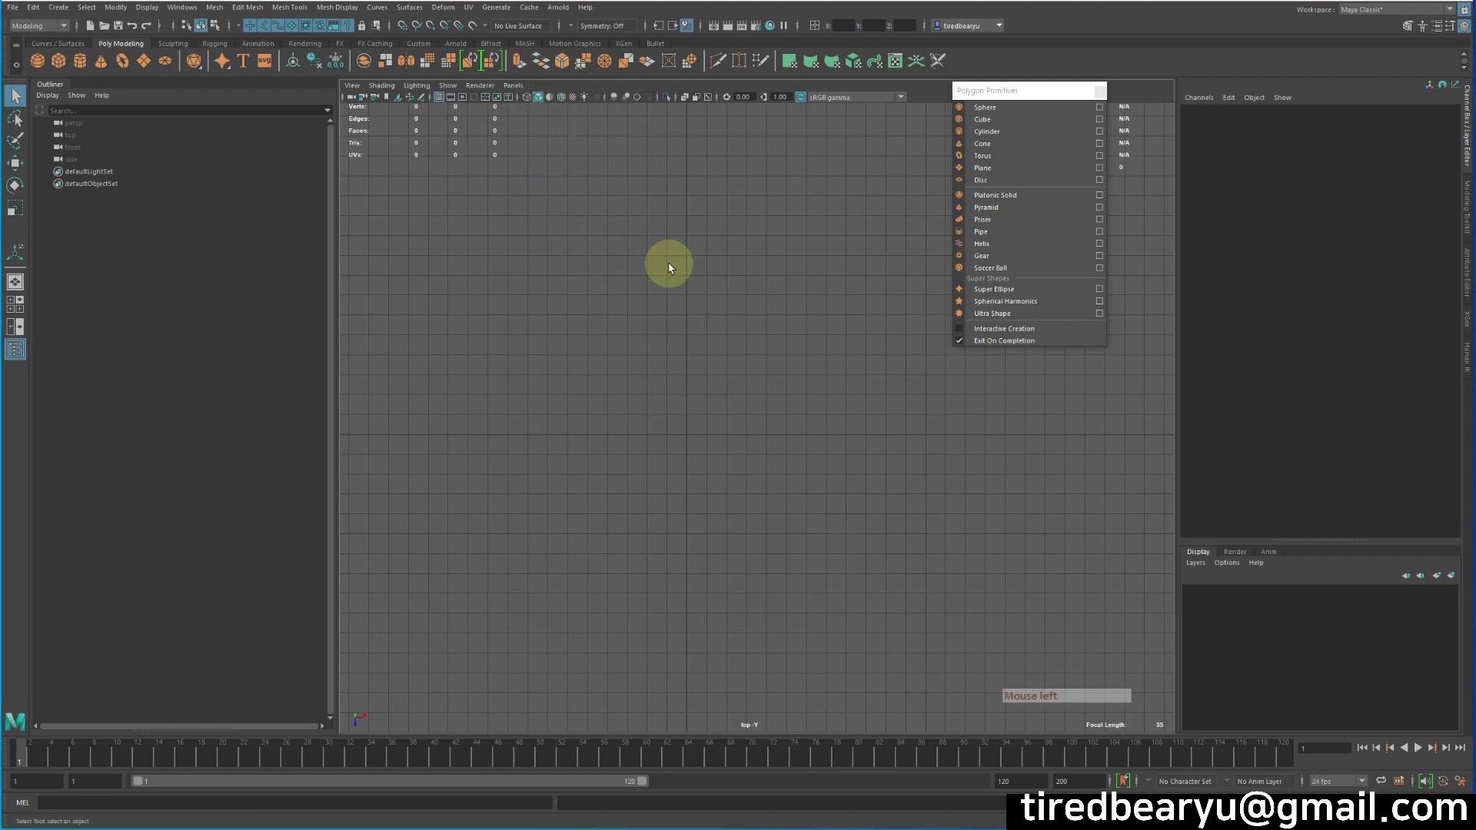
click(1100, 92)
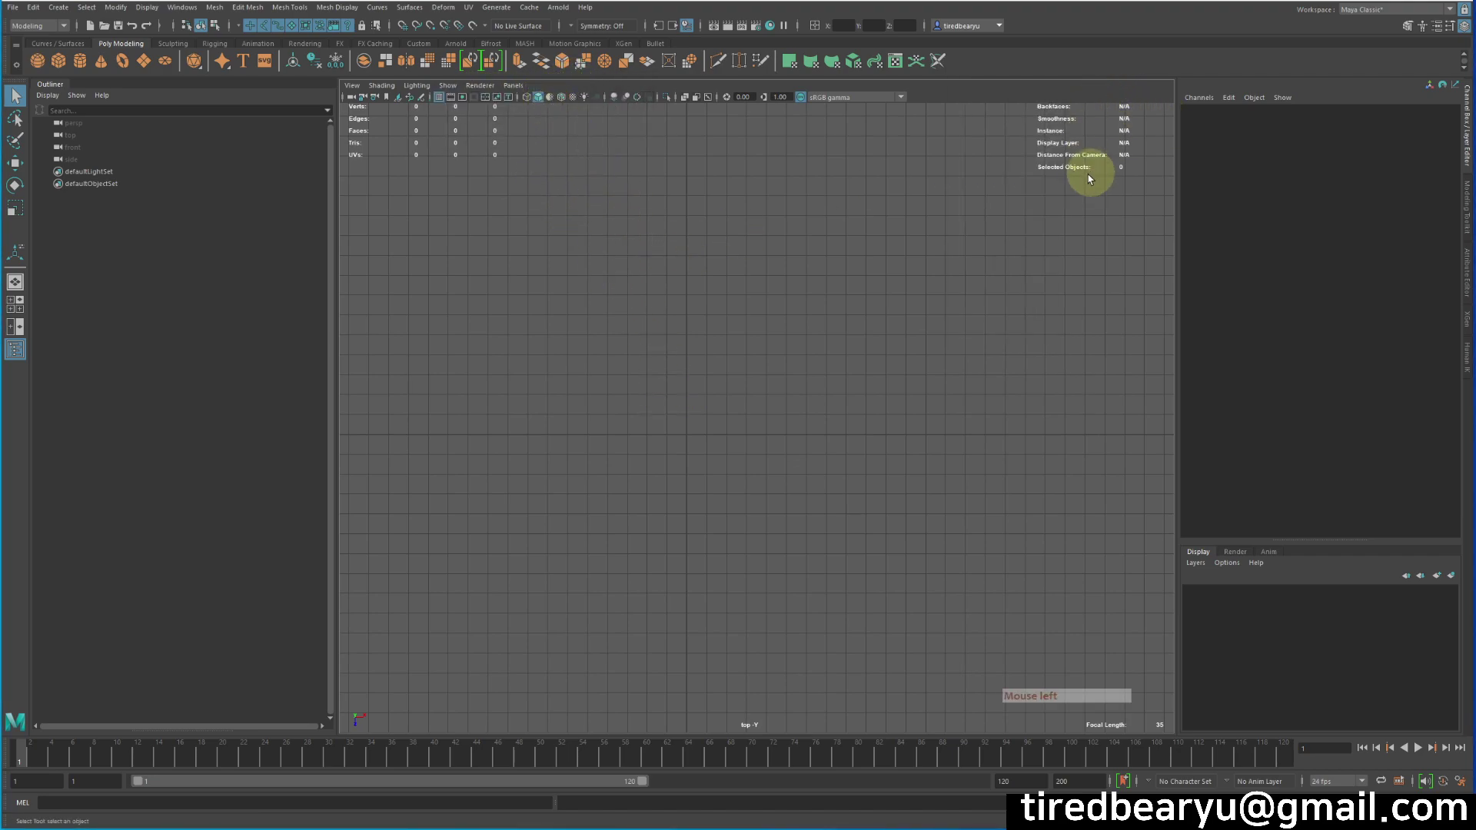
Start the Create Polygon tool and place the first corner of a floor outline in the top view's upper-left area
click(300, 8)
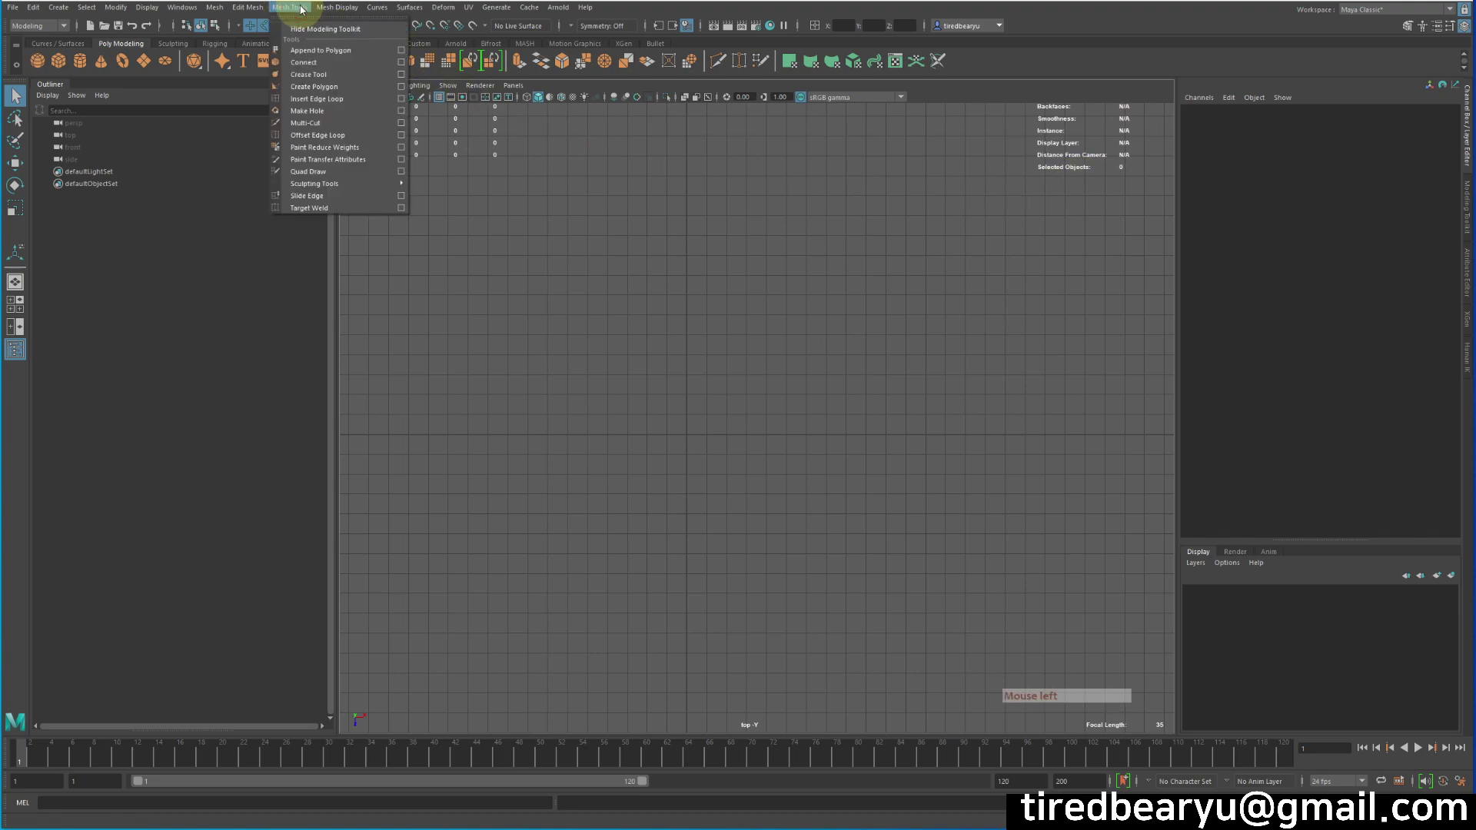
click(327, 89)
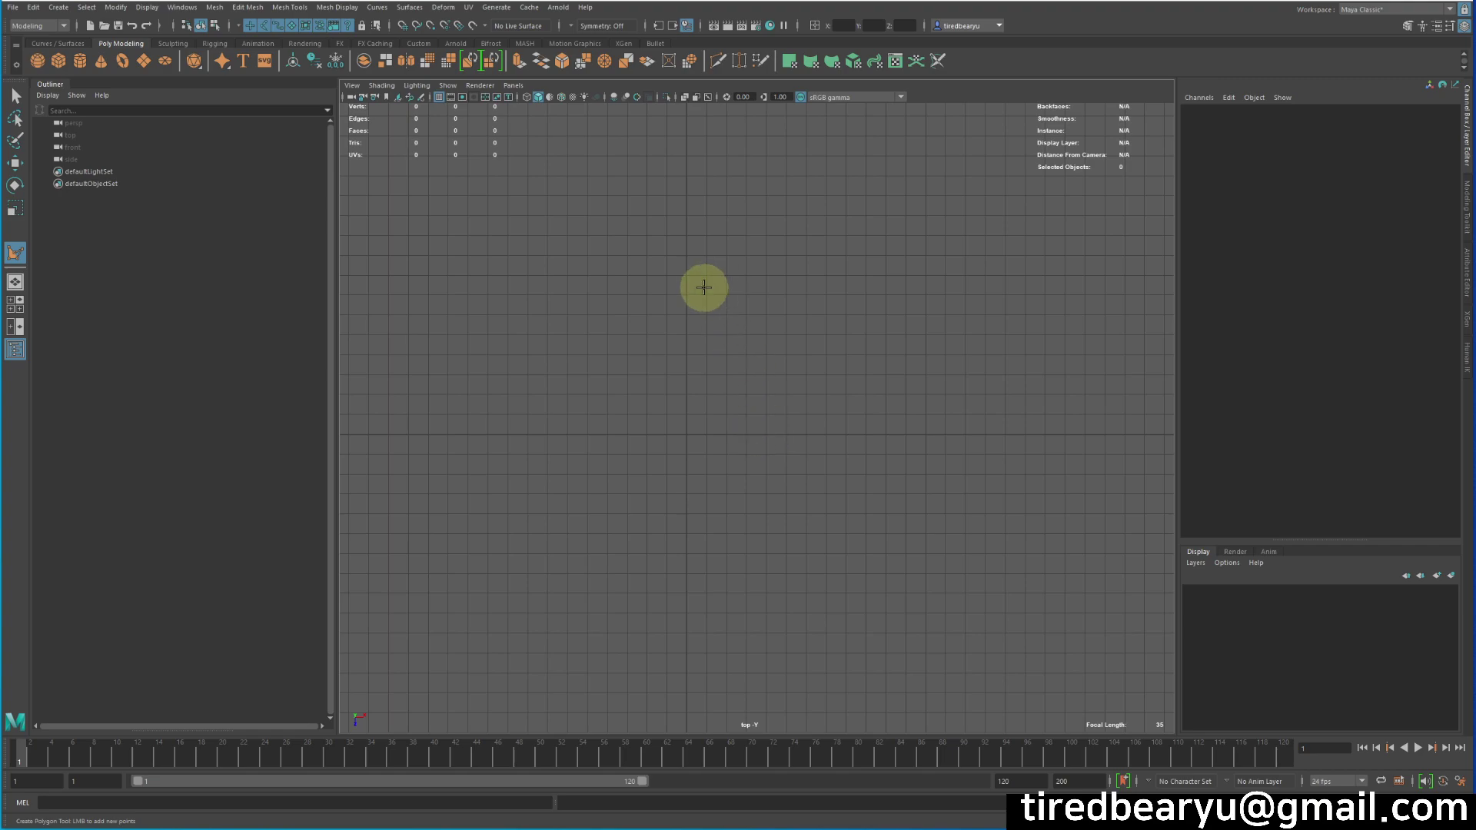
click(532, 303)
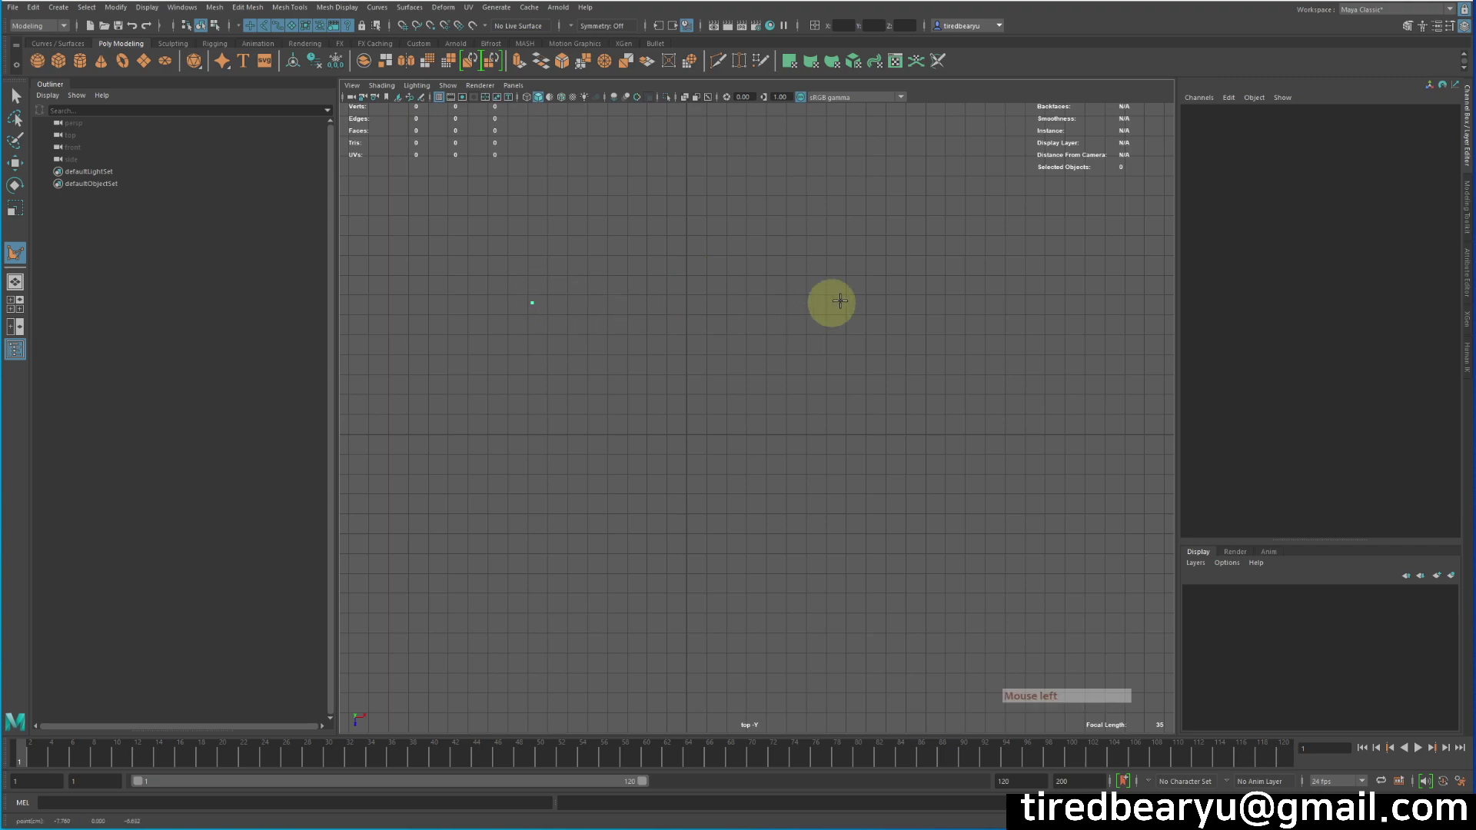
click(926, 306)
click(953, 452)
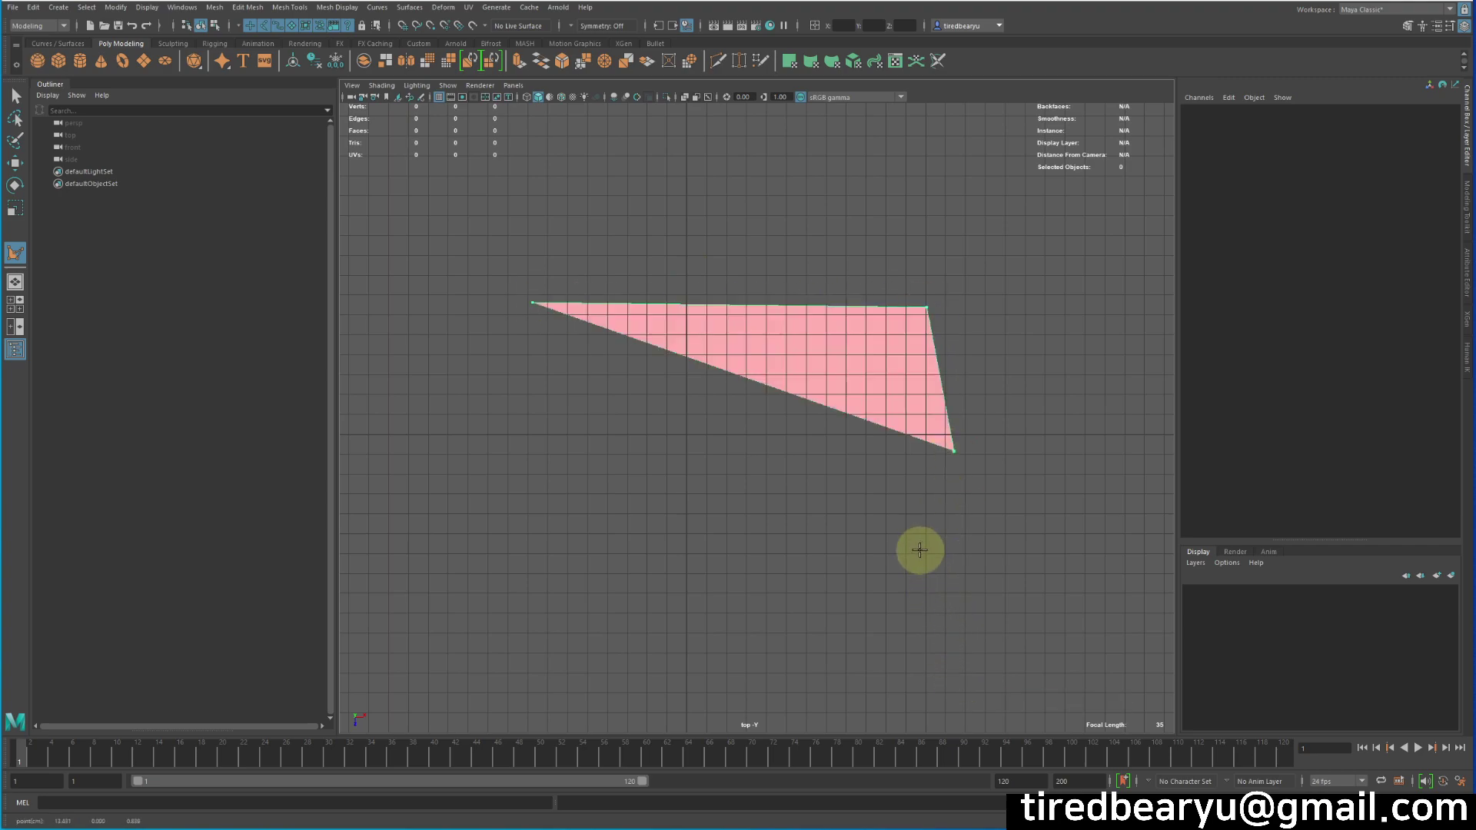
key(BackSpace)
key(BackSpace)
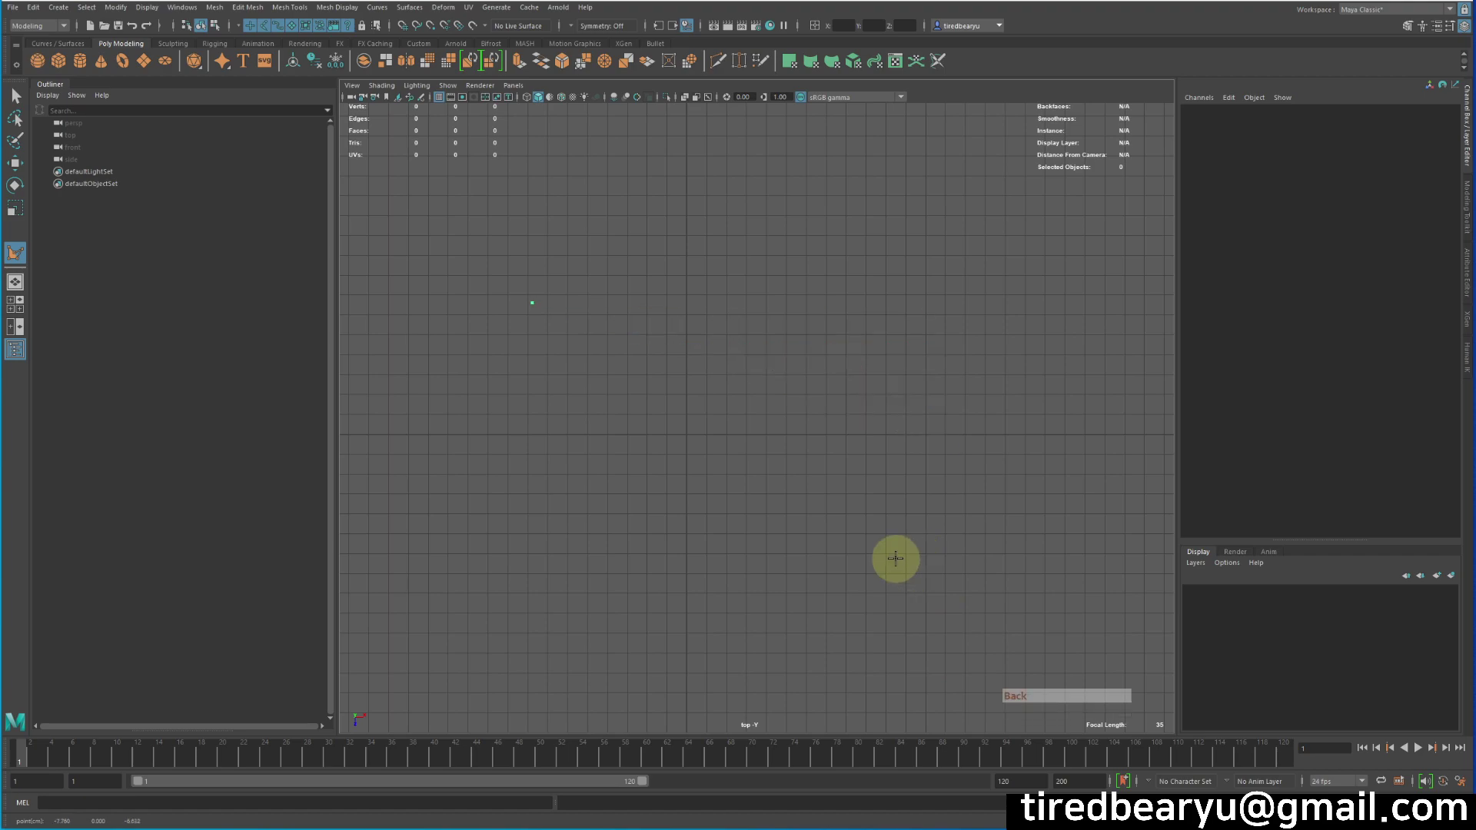
Add the three remaining outline corners with axis-constrained edges to form a large rectangle
shift+drag(906, 307, 888, 466)
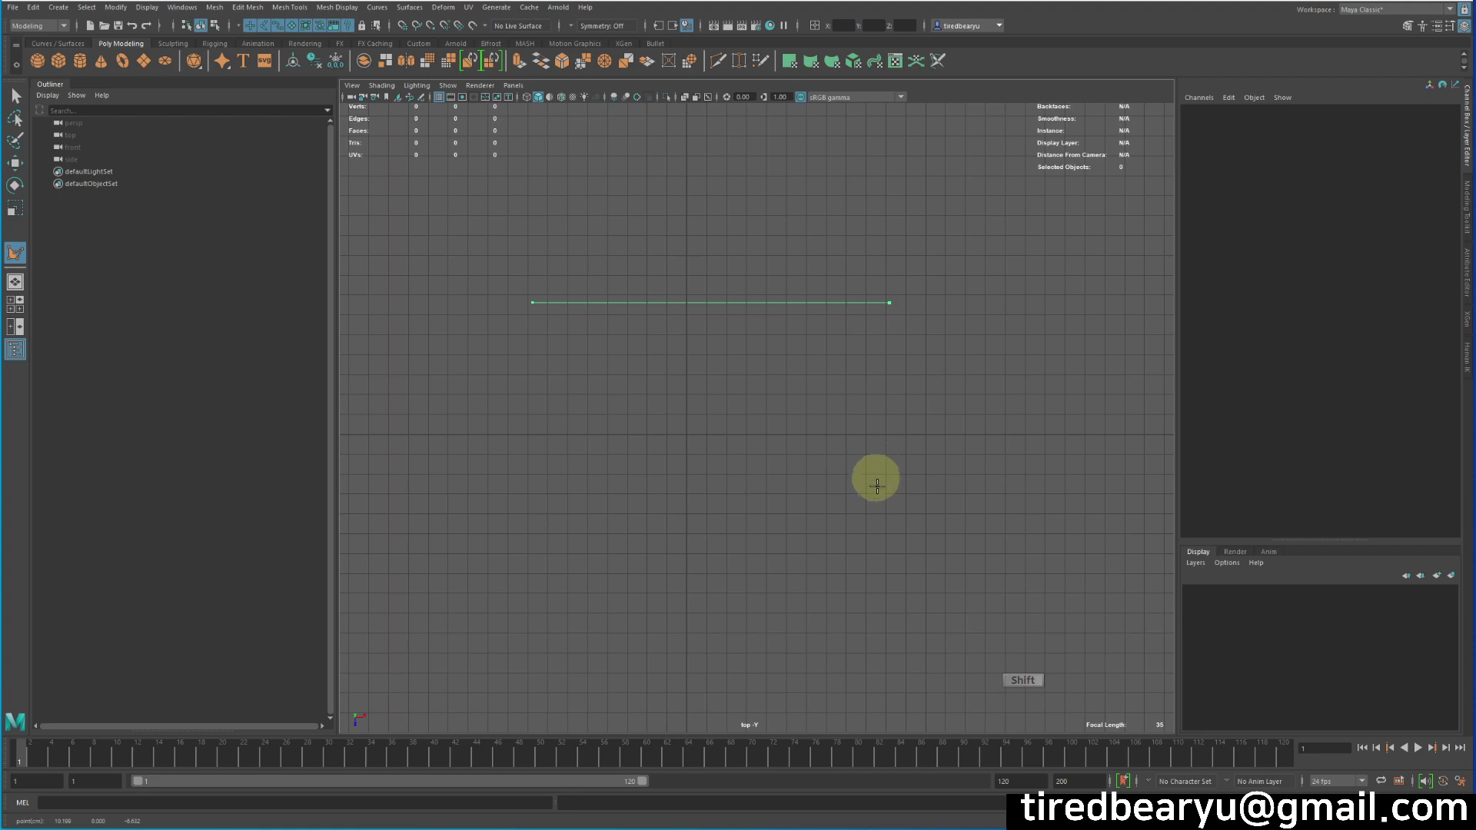
shift+click(889, 600)
shift+drag(846, 603, 532, 601)
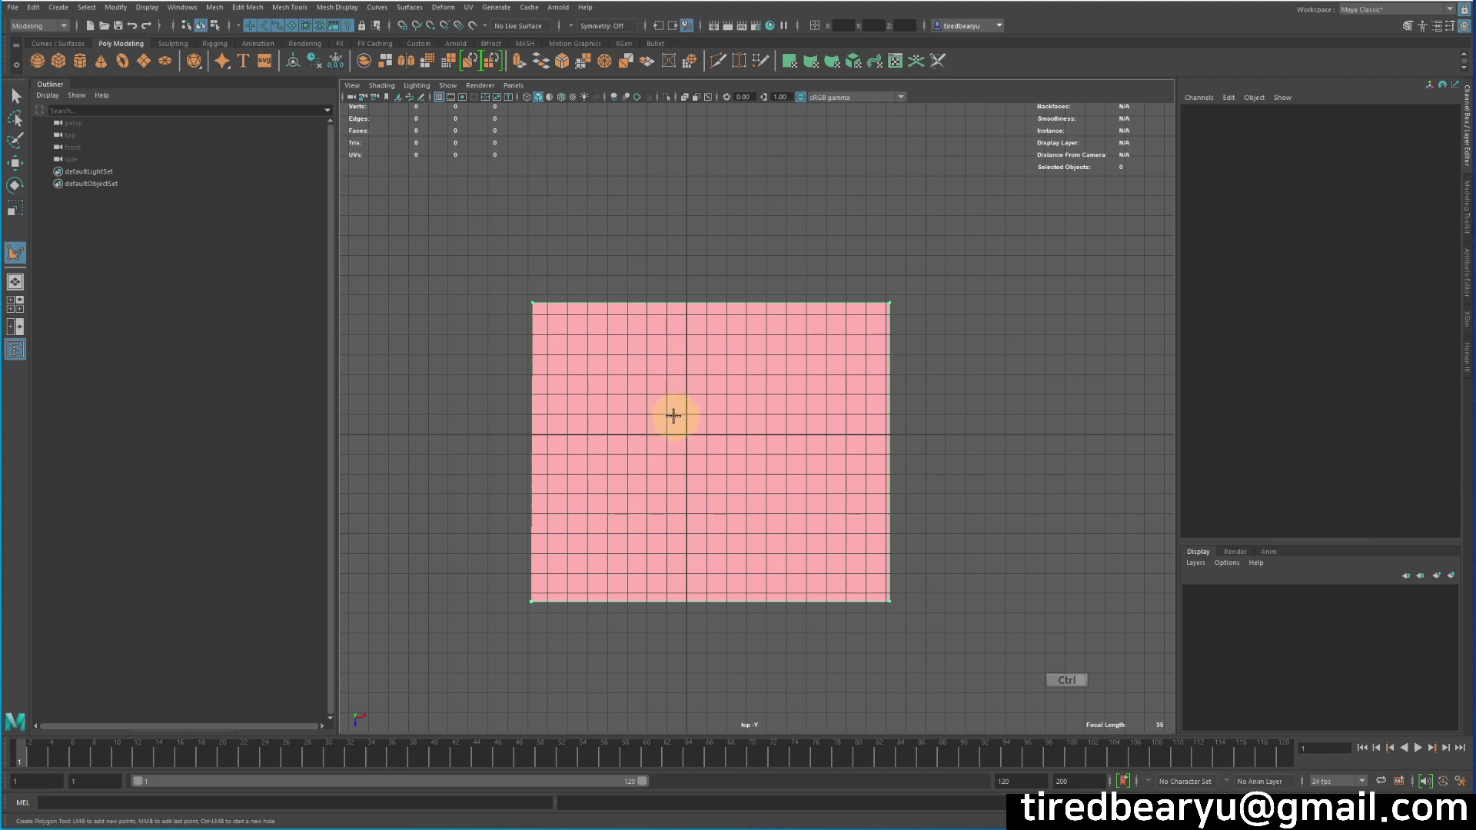
Cut a small square hole inside the rectangle near its upper-left corner
ctrl+click(560, 323)
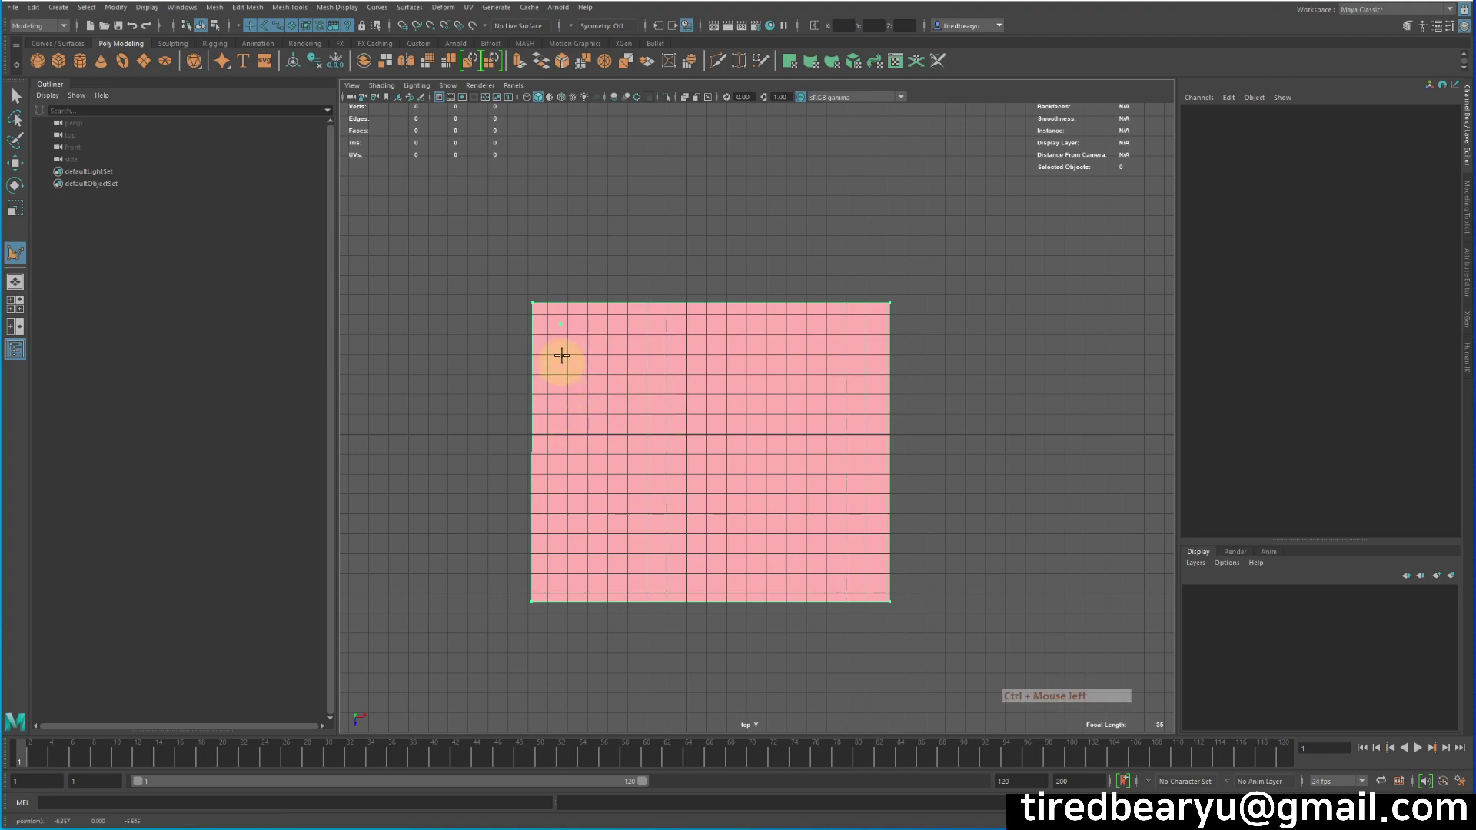
click(609, 326)
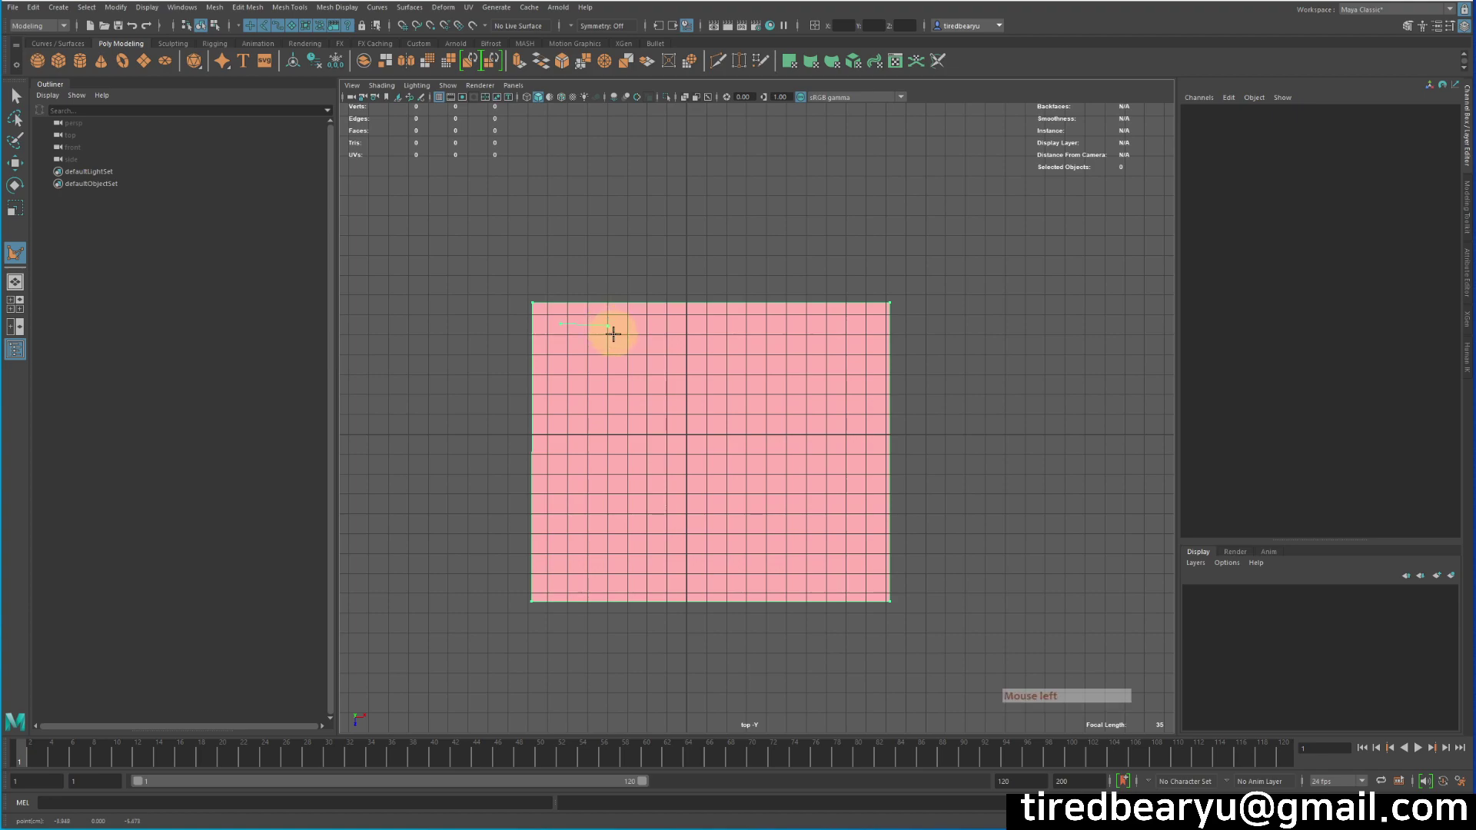
shift+click(607, 373)
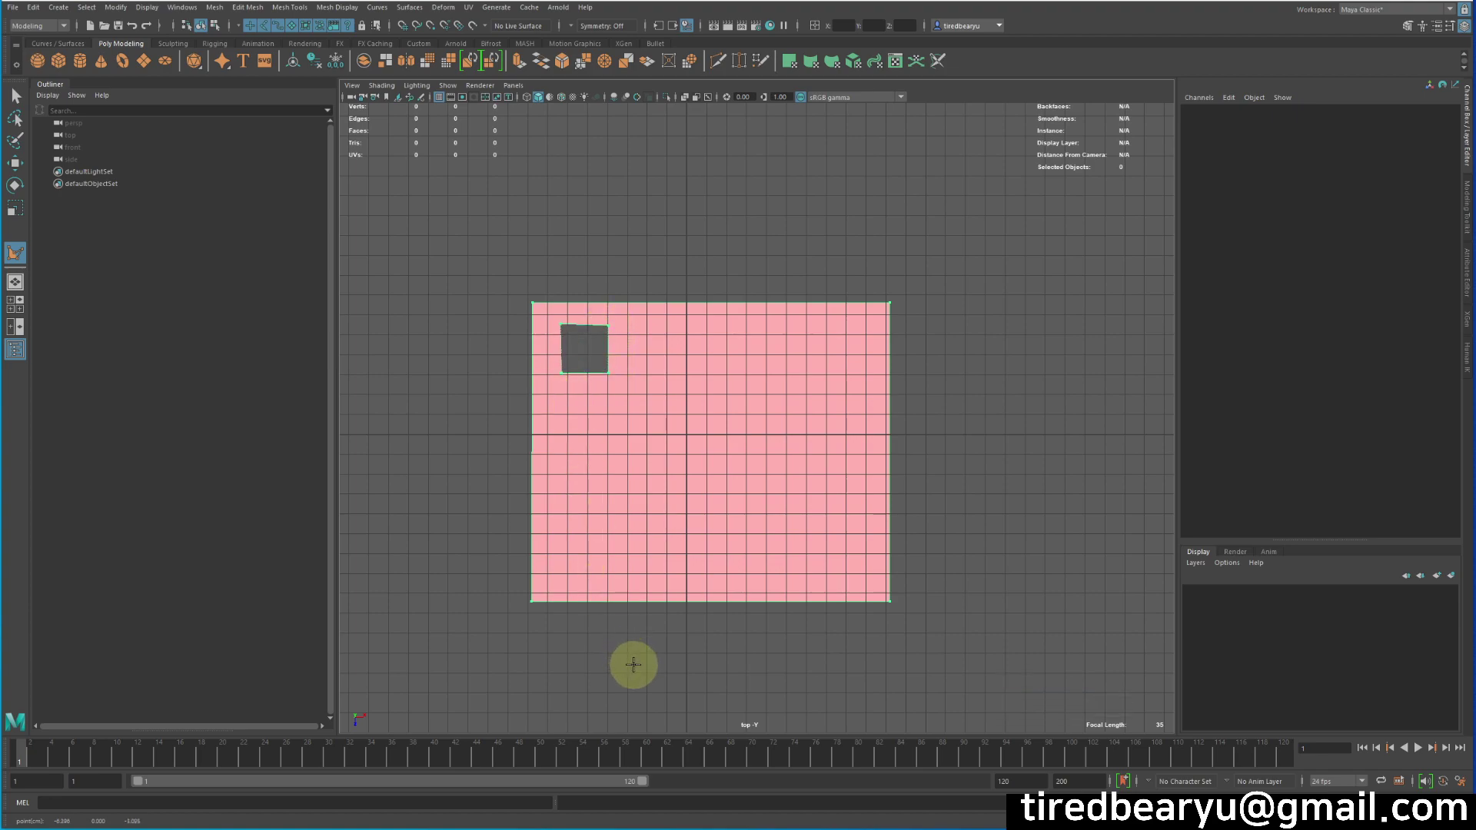
Cut a second small square hole near the rectangle's upper edge, and remove the stray point added to it
ctrl+click(729, 329)
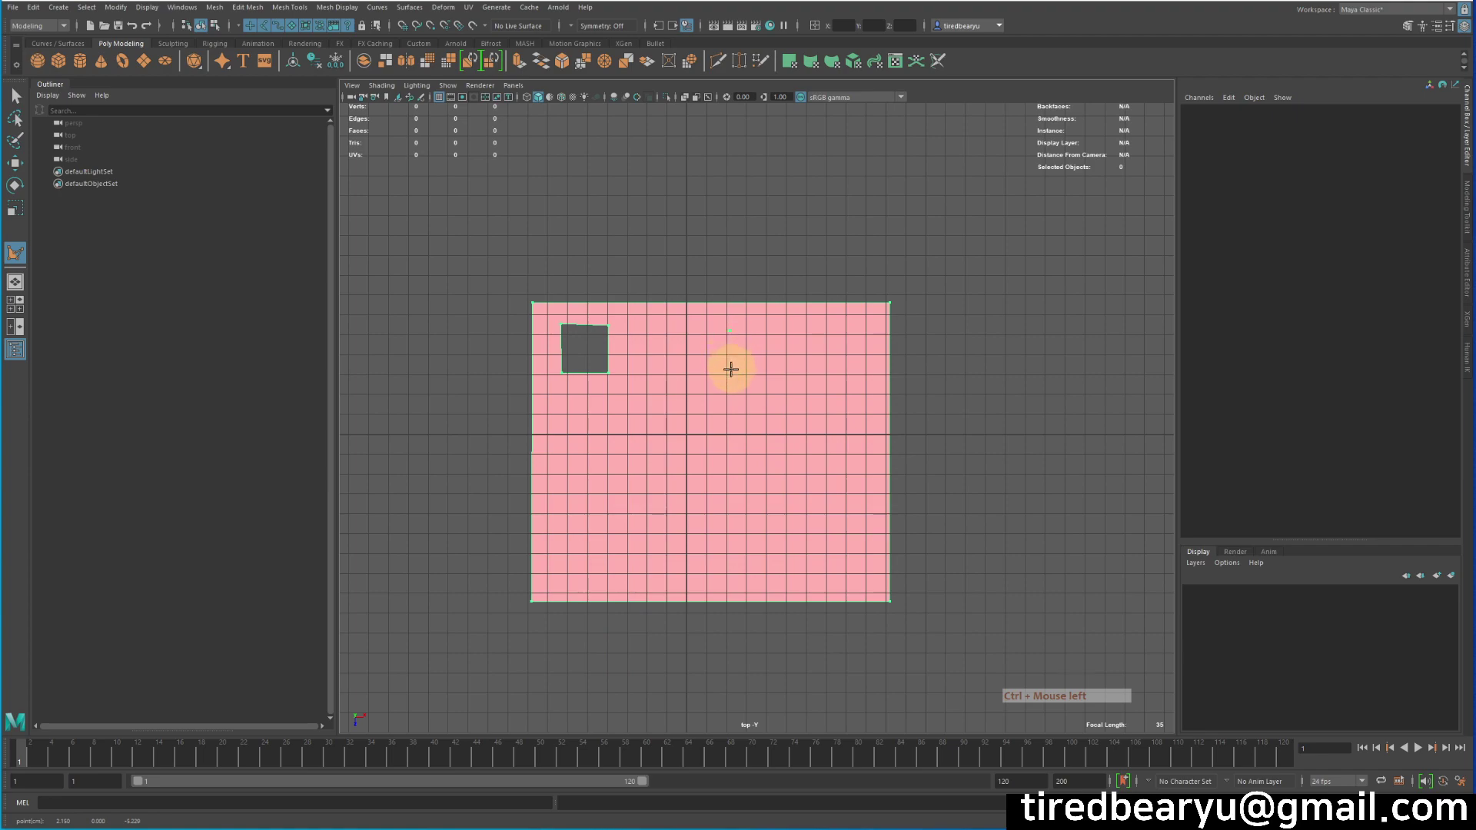
click(775, 373)
click(774, 330)
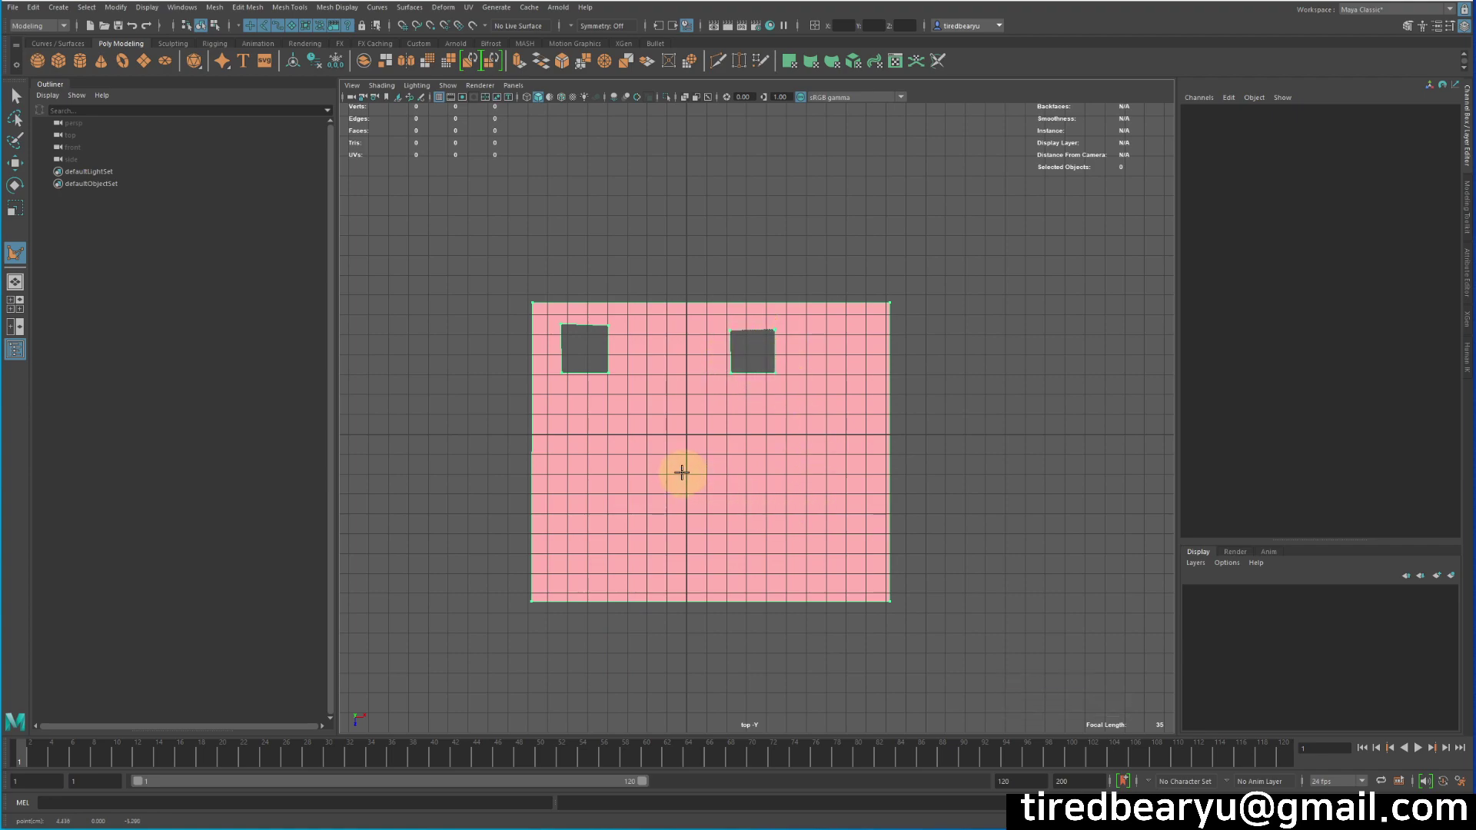
click(673, 466)
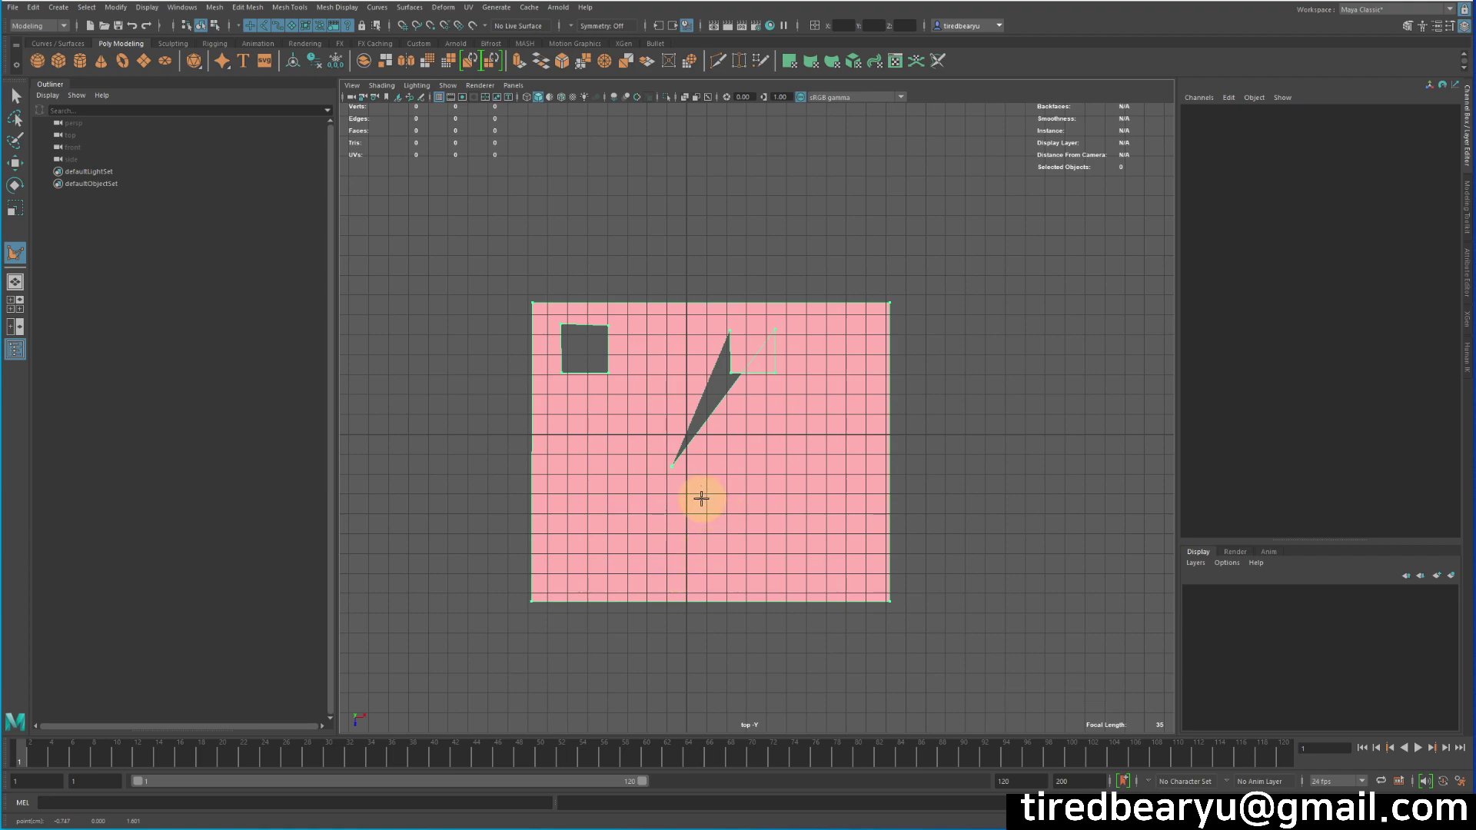
key(BackSpace)
Start a third hole below the two squares, reposition its first point, and shape it into a larger rectangle
ctrl+click(608, 457)
mouse_move(664, 496)
middle_down()
mouse_move(713, 475)
mouse_move(687, 479)
middle_up()
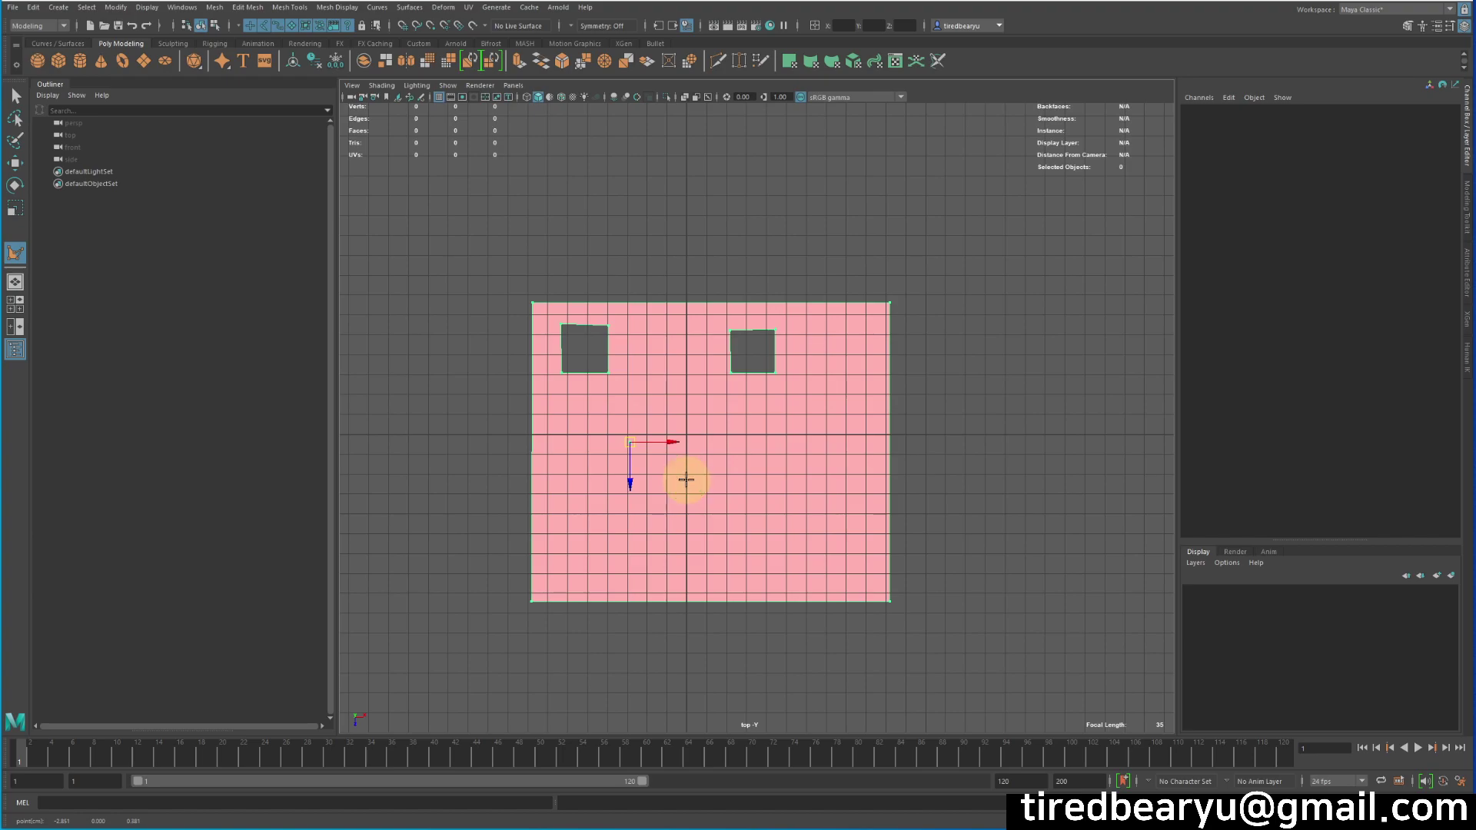
scroll(687, 479, up, 4)
alt+middle_drag(617, 615, 665, 566)
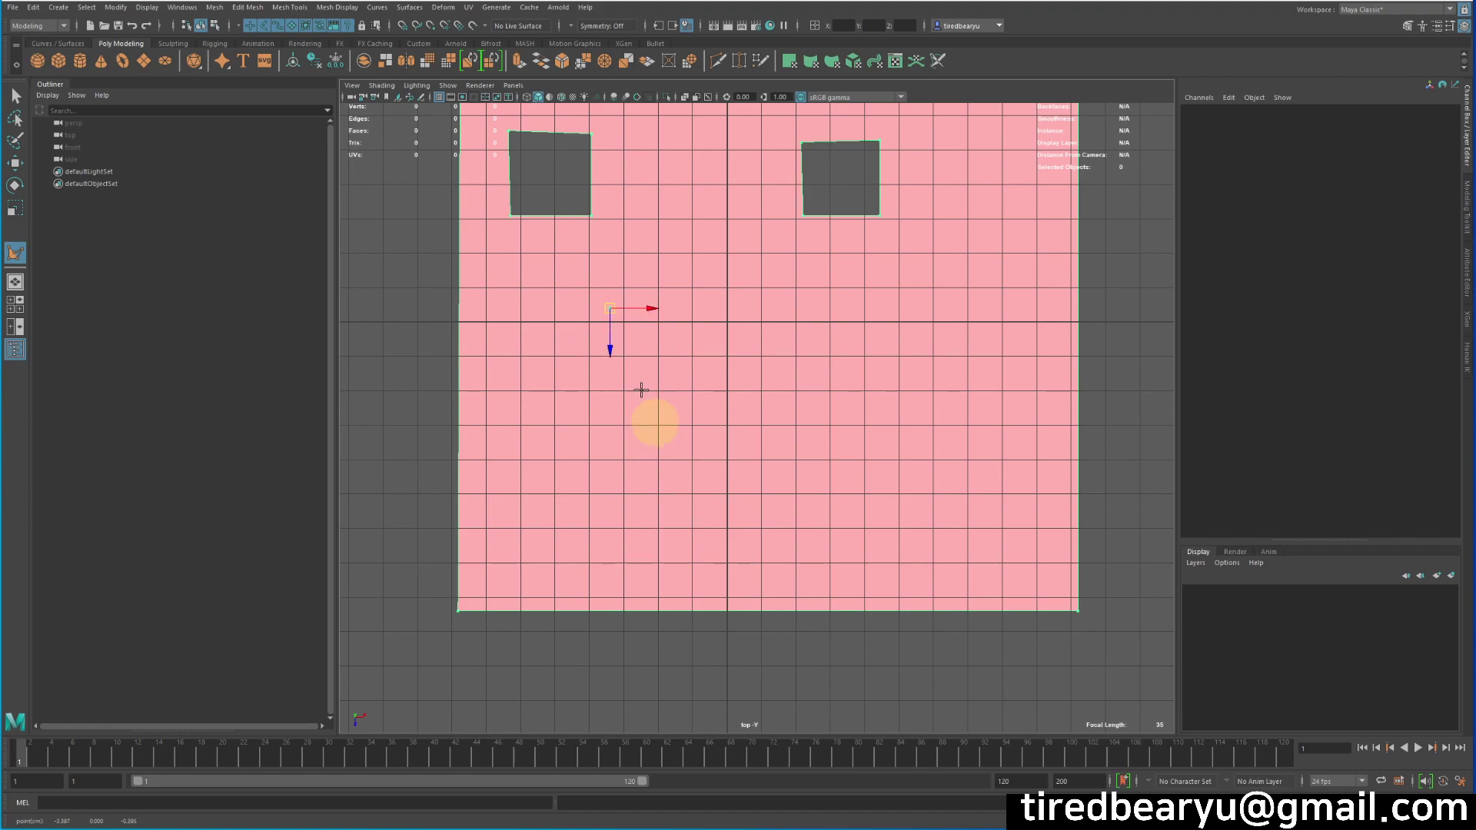
drag(611, 309, 637, 344)
middle_drag(775, 402, 734, 442)
shift+click(813, 328)
shift+click(809, 511)
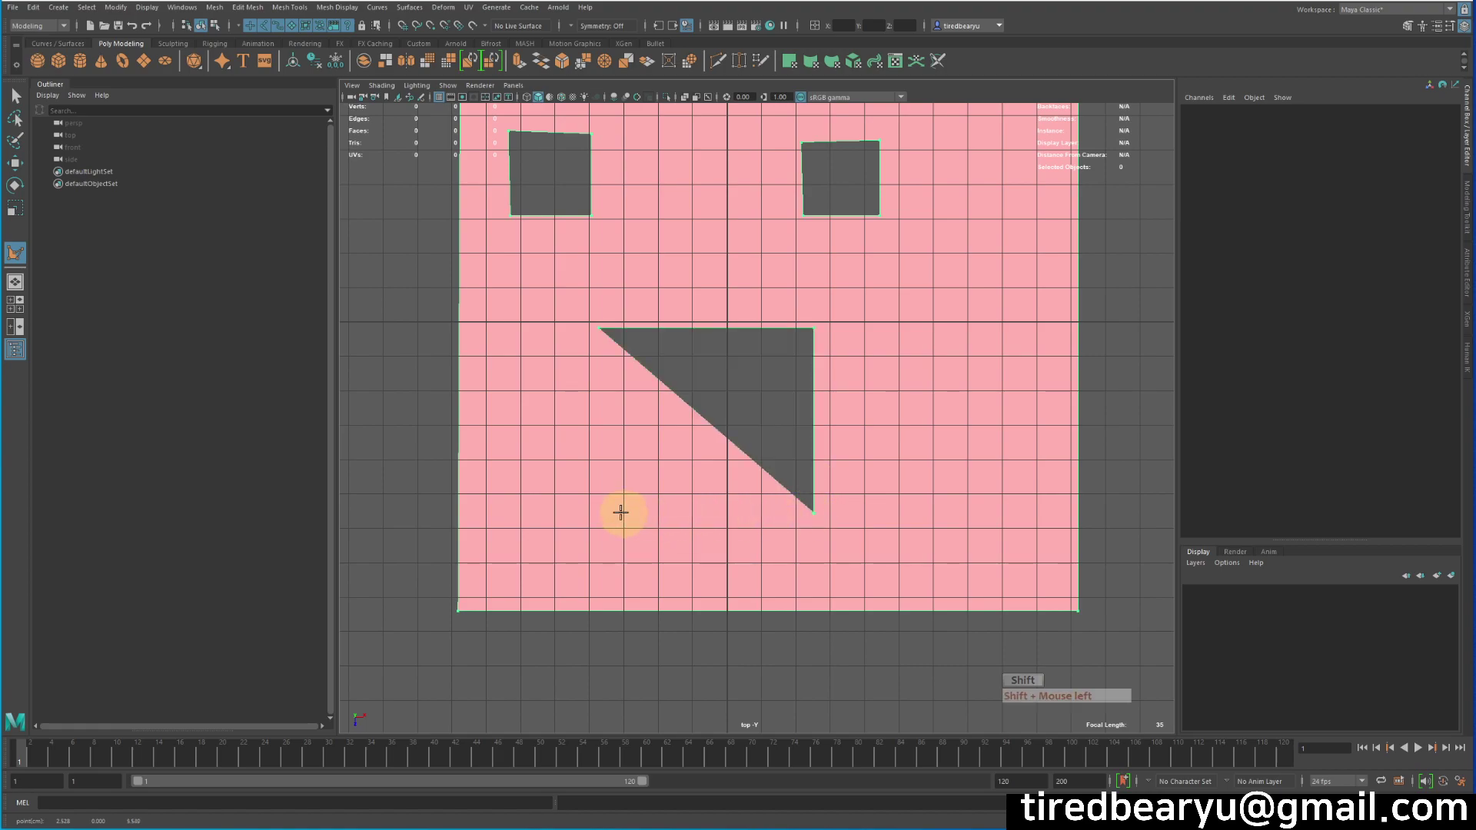
shift+click(594, 511)
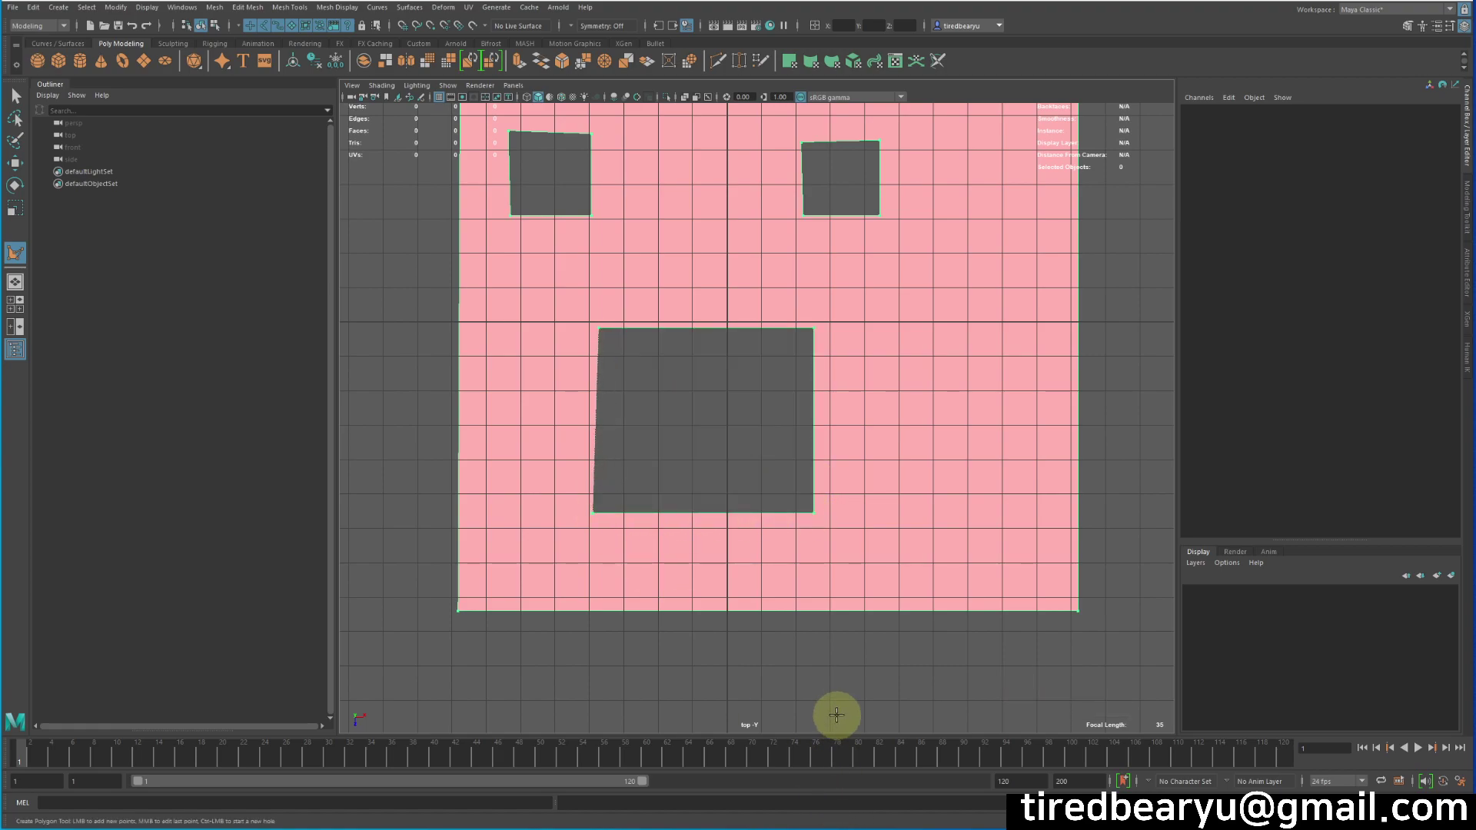
Remove the points of the larger rectangular hole and the second square hole, keeping only the first square hole
key(BackSpace)
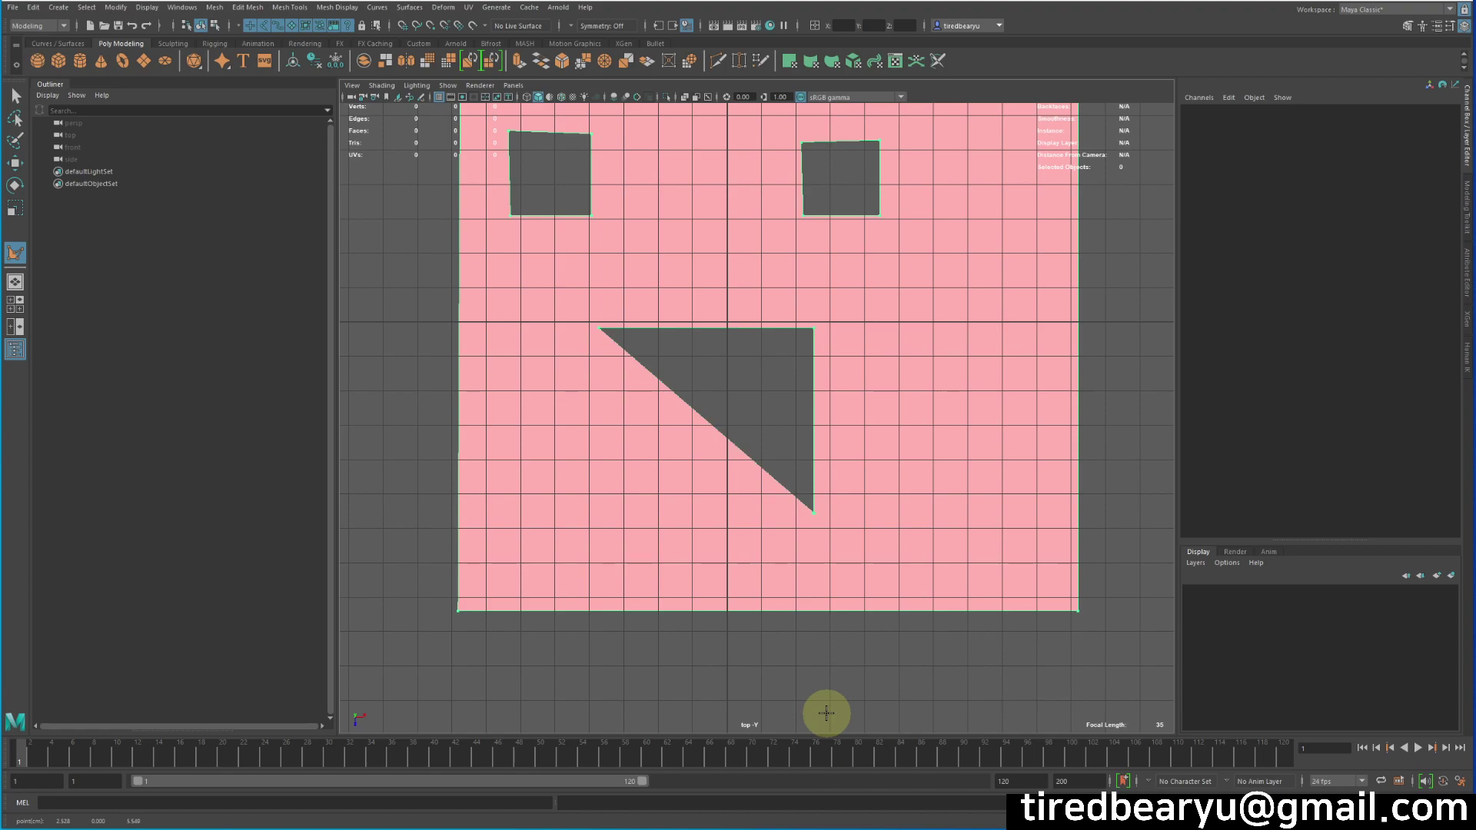
key(BackSpace)
key(BackSpace)
key(BackSpace)
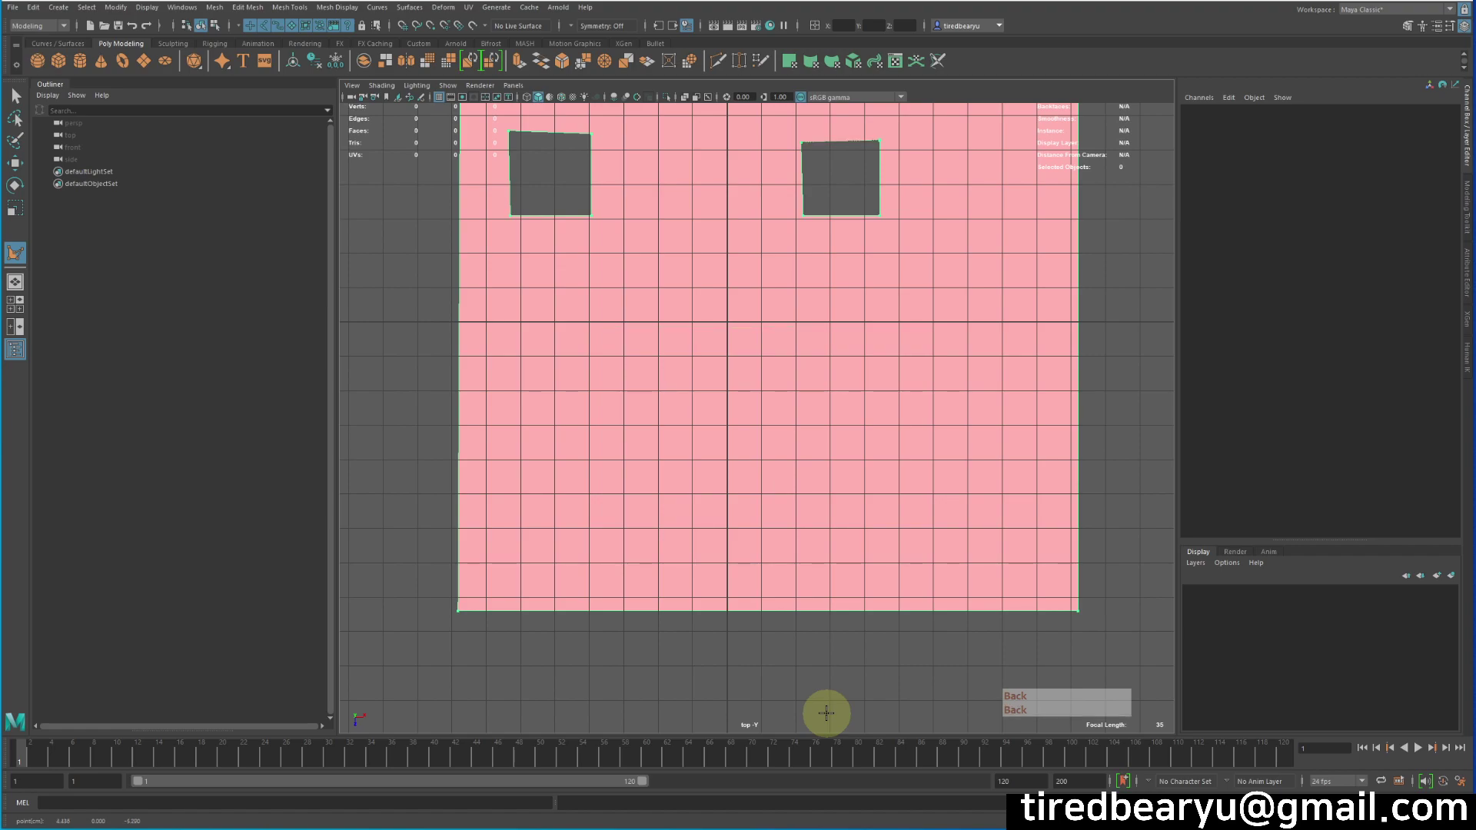
key(BackSpace)
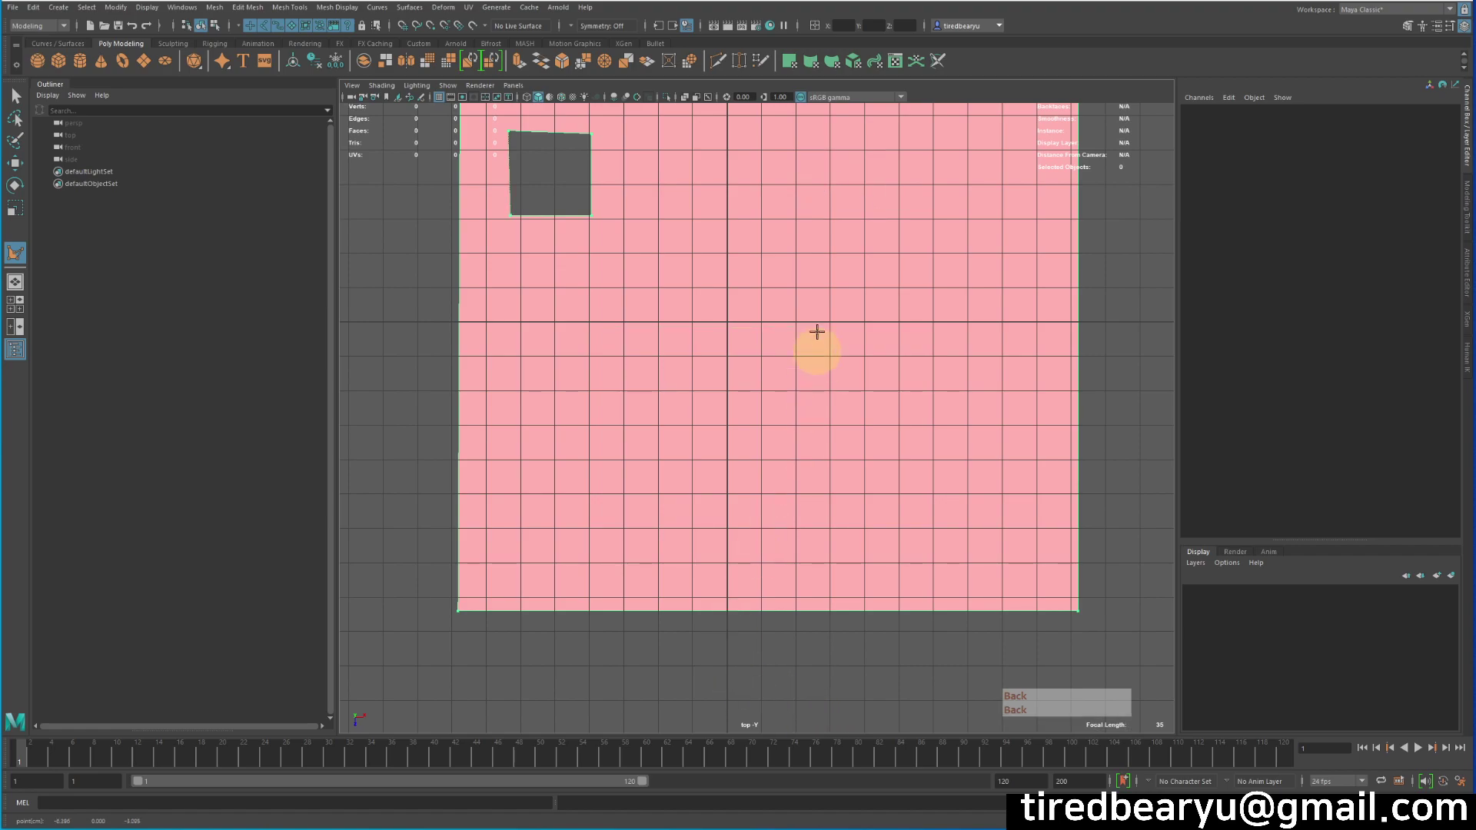
Start a new hole with its first corner just right of the square hole, level with the square's upper edge
alt+middle_drag(867, 235, 828, 298)
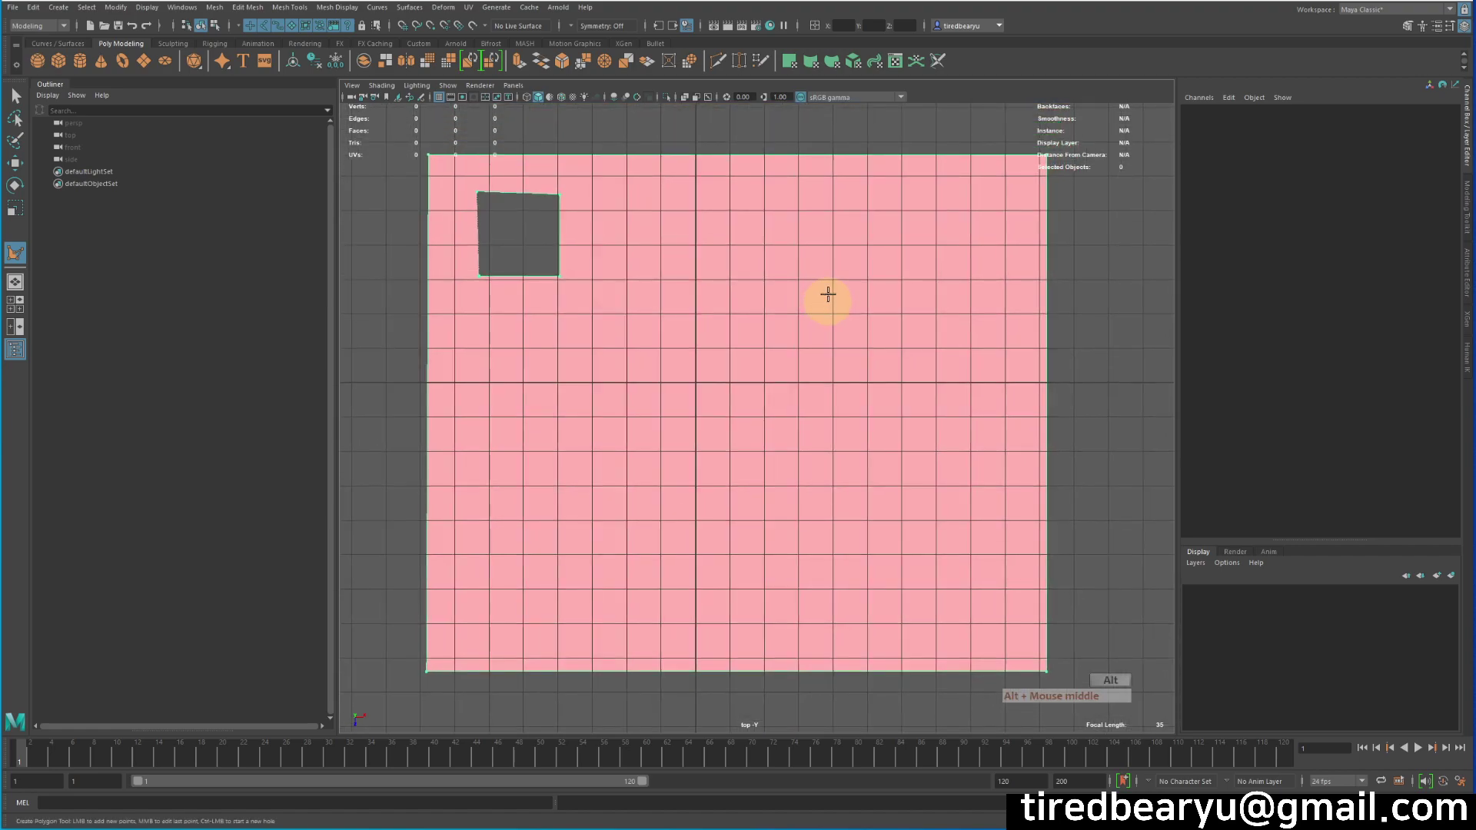
click(578, 194)
key(BackSpace)
ctrl+click(592, 190)
ctrl+click(589, 273)
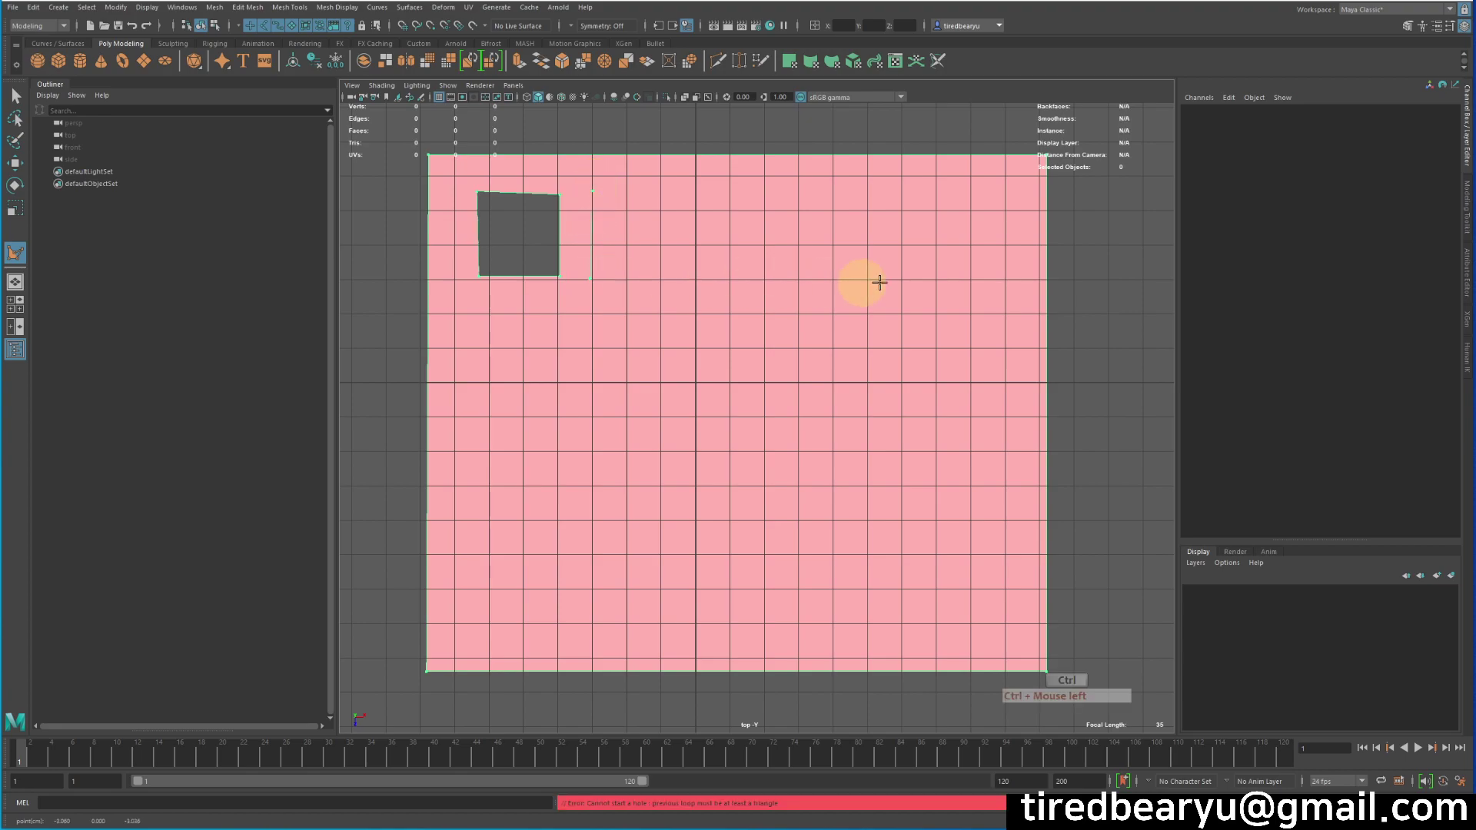
click(975, 283)
key(ctrl+z)
key(ctrl+z)
key(ctrl+z)
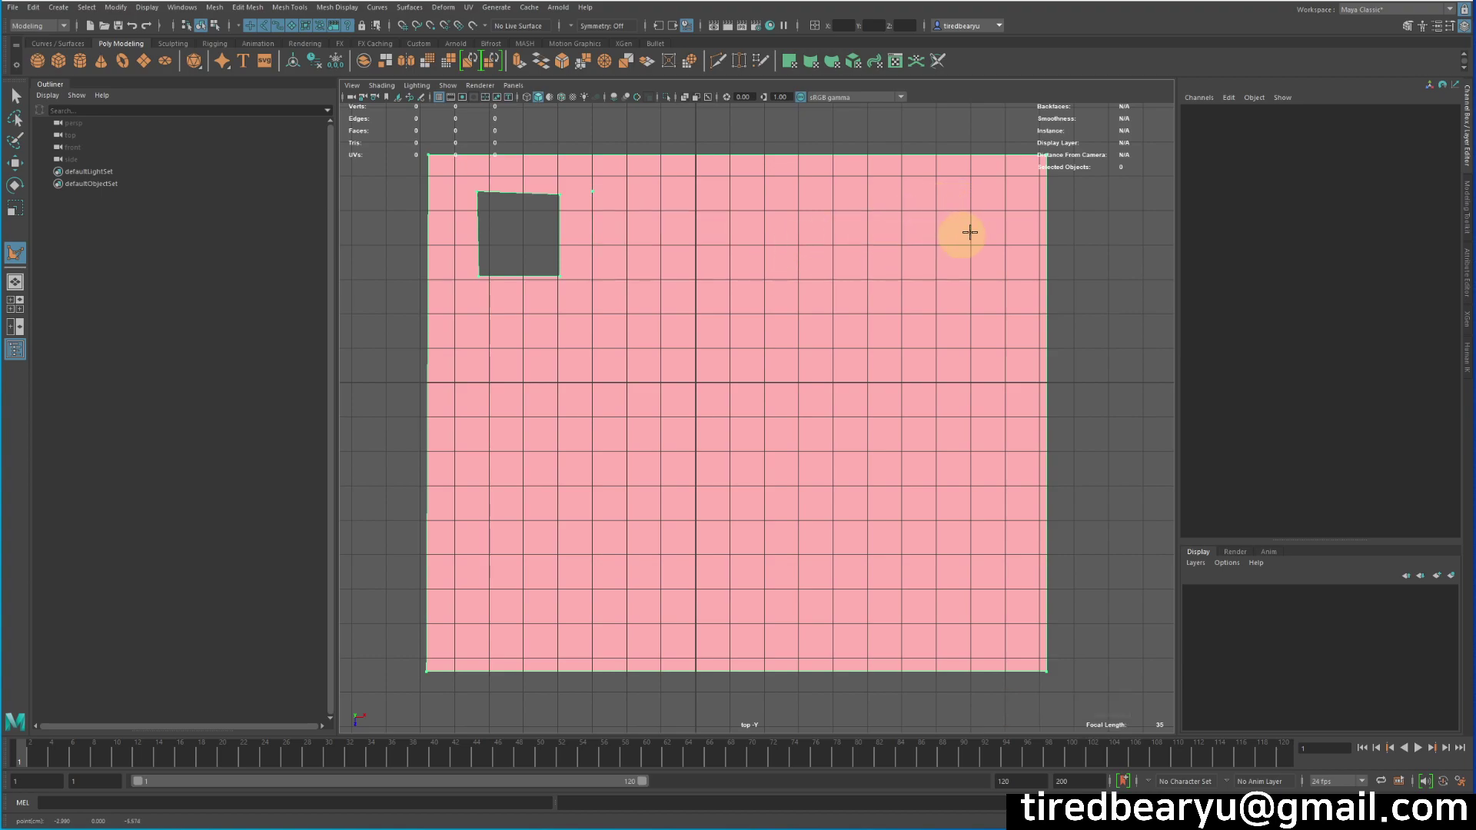
Complete the new hole as a wide axis-aligned rectangle matching the square hole's height
shift+click(971, 191)
shift+click(972, 274)
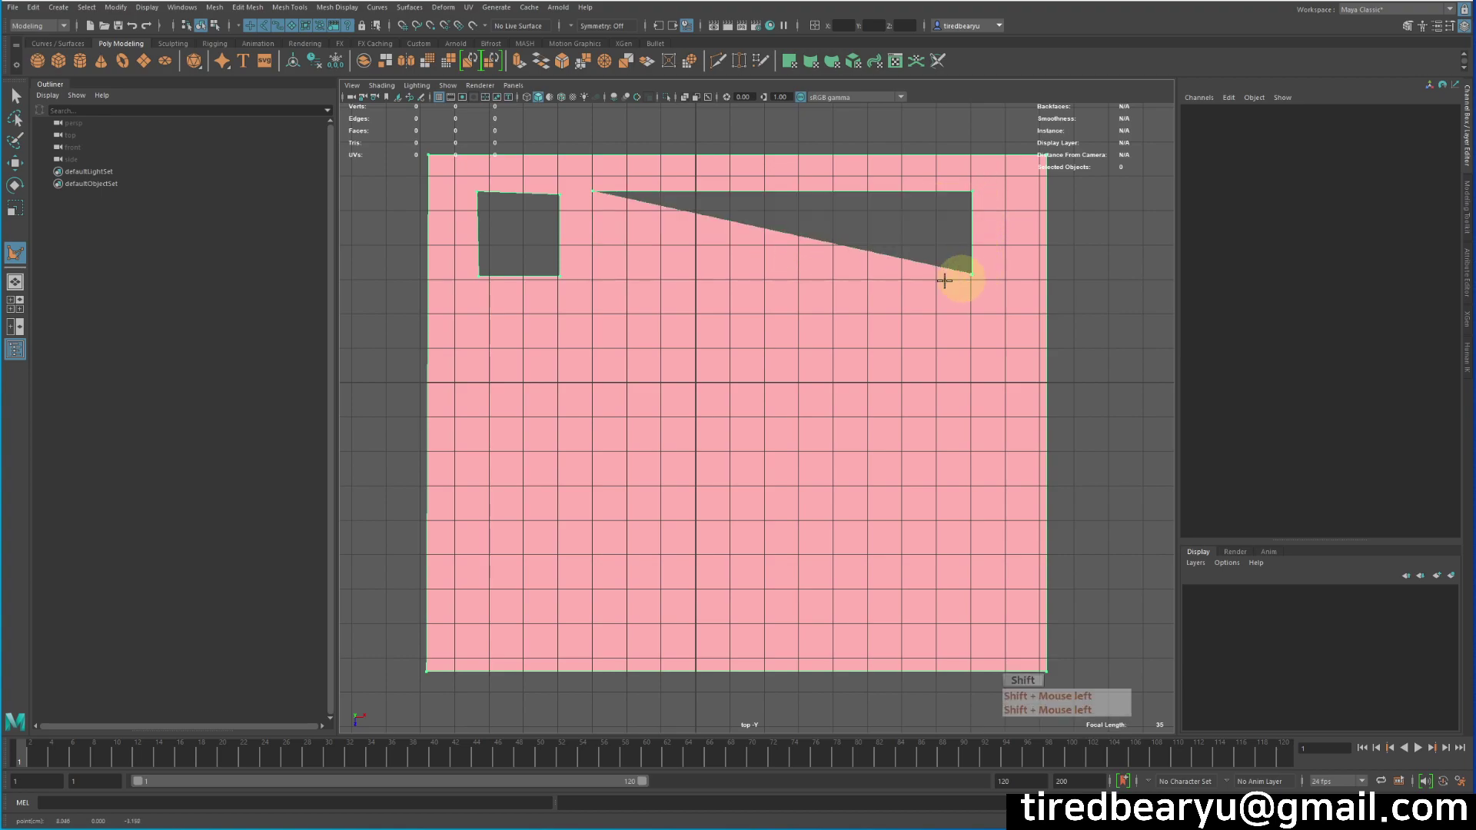
shift+click(589, 277)
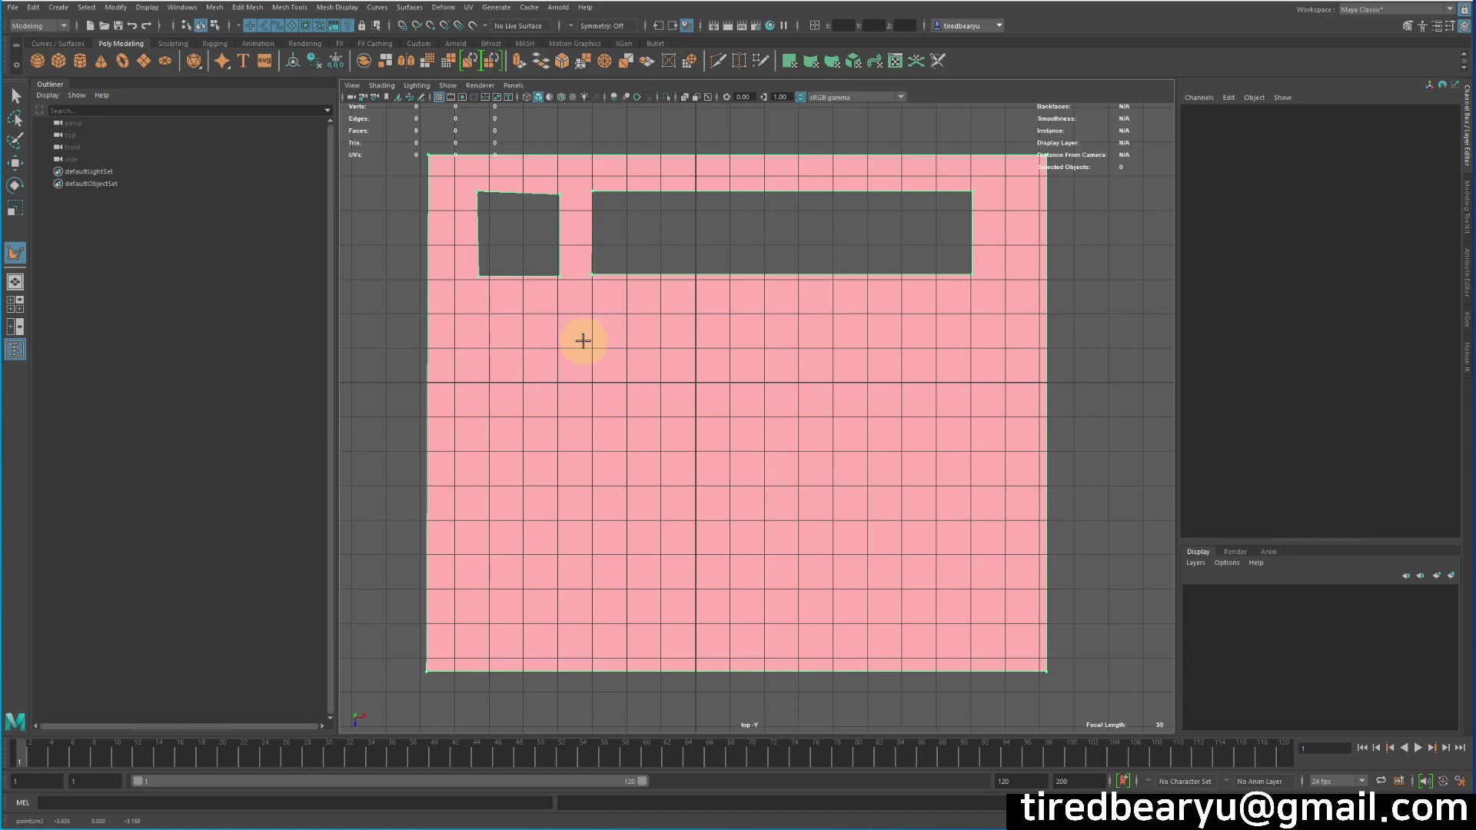
Cut a large rectangular hole beneath the two upper holes and finish the polygon
ctrl+click(486, 316)
shift+drag(507, 657, 871, 656)
shift+click(978, 643)
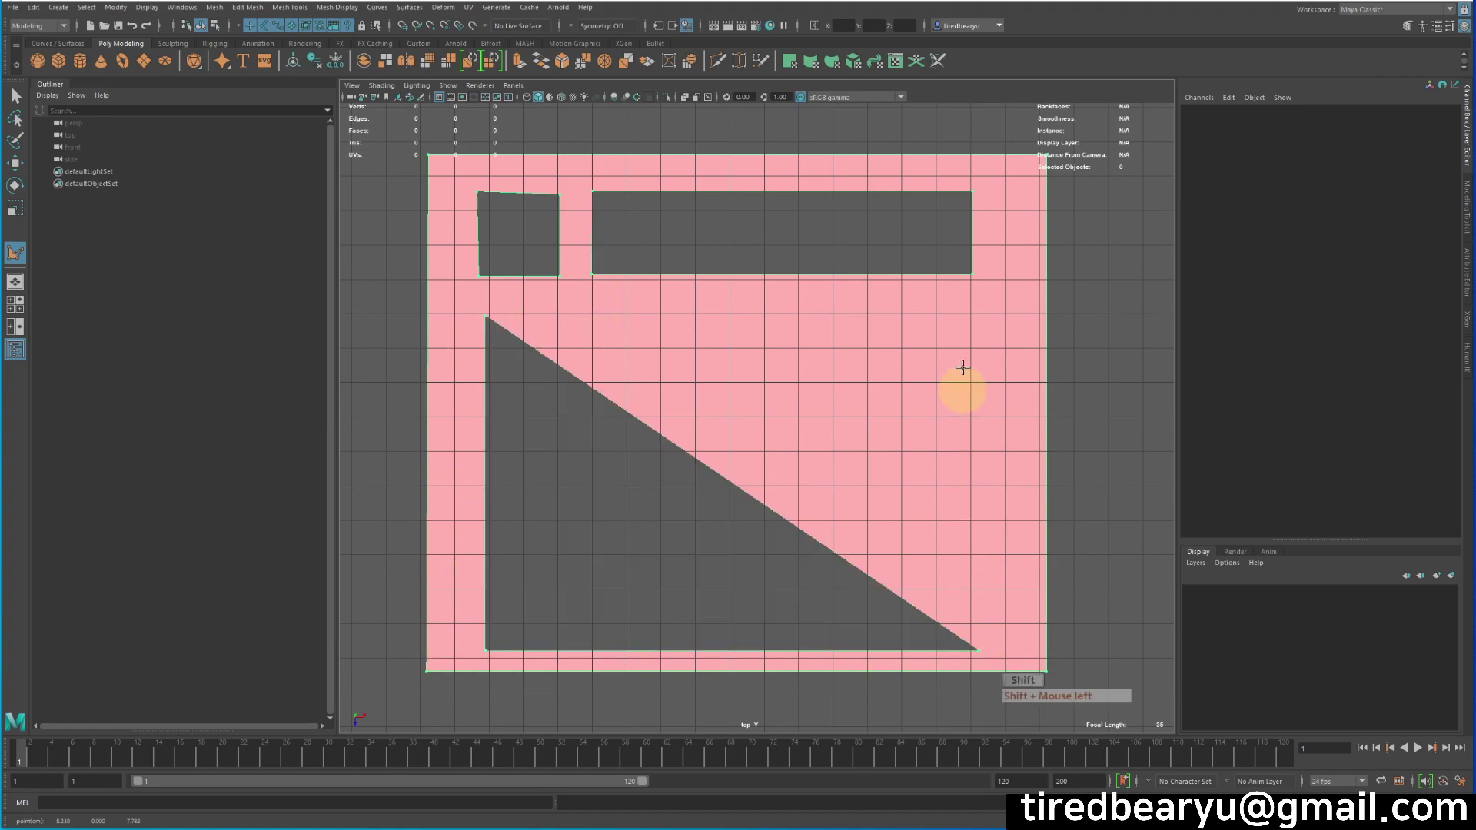
shift+click(974, 314)
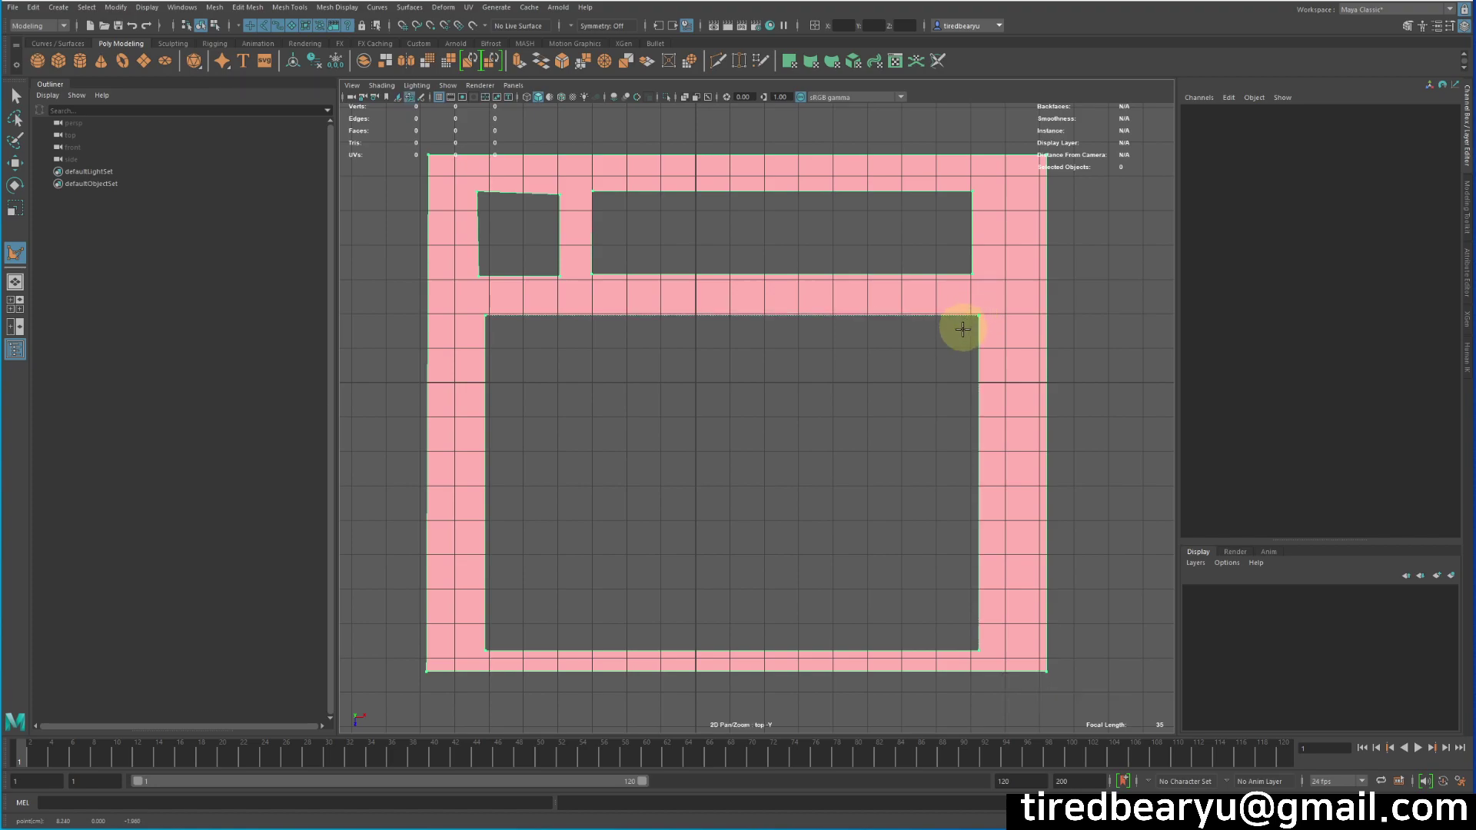
key(Return)
Switch to the full-size perspective view, select the floor plan polygon and inspect it from several angles
key(space)
key(space)
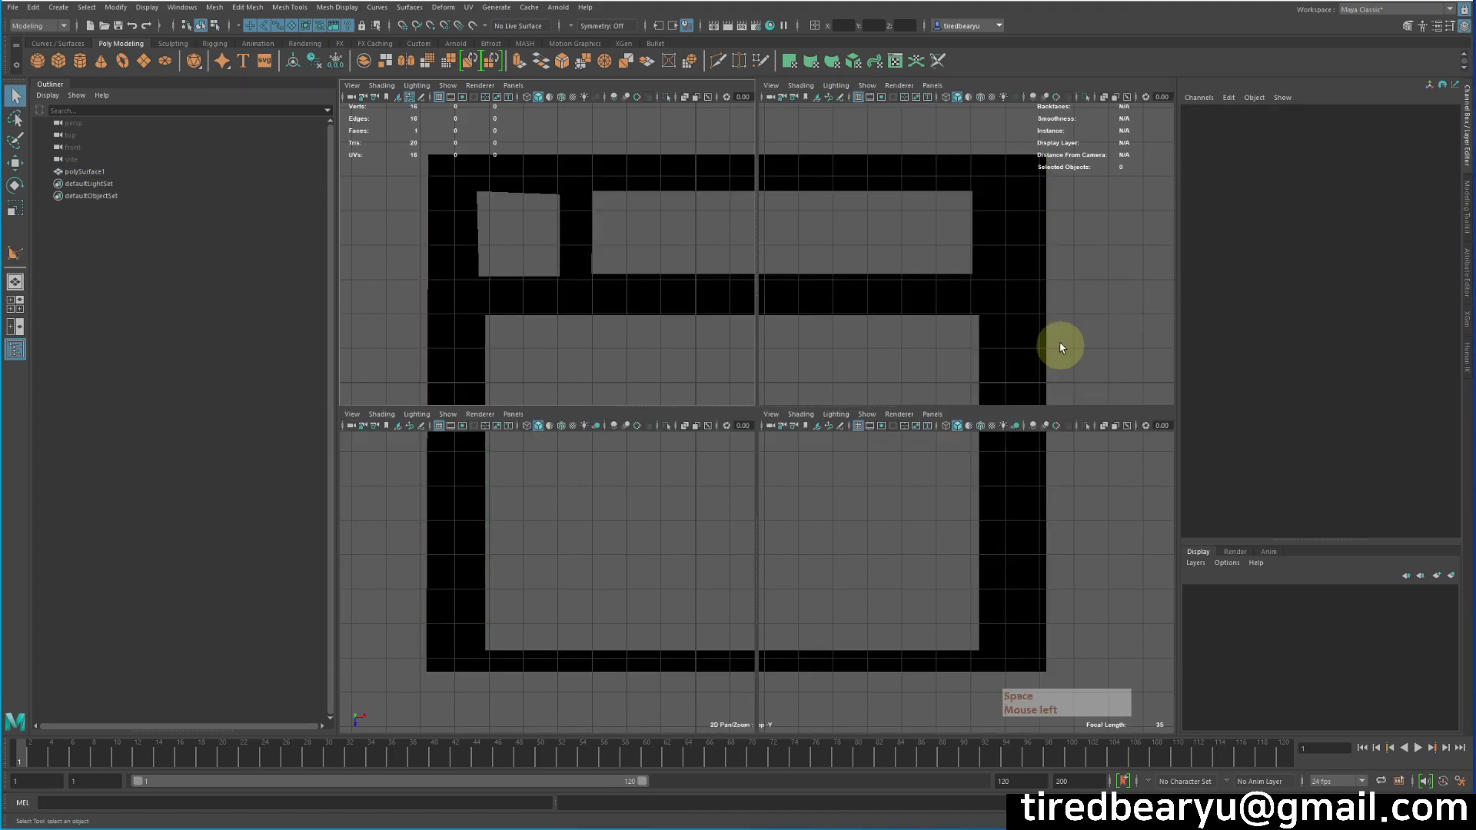
click(1039, 265)
alt+drag(1040, 265, 966, 264)
alt+right_drag(967, 264, 993, 508)
alt+drag(992, 509, 1038, 445)
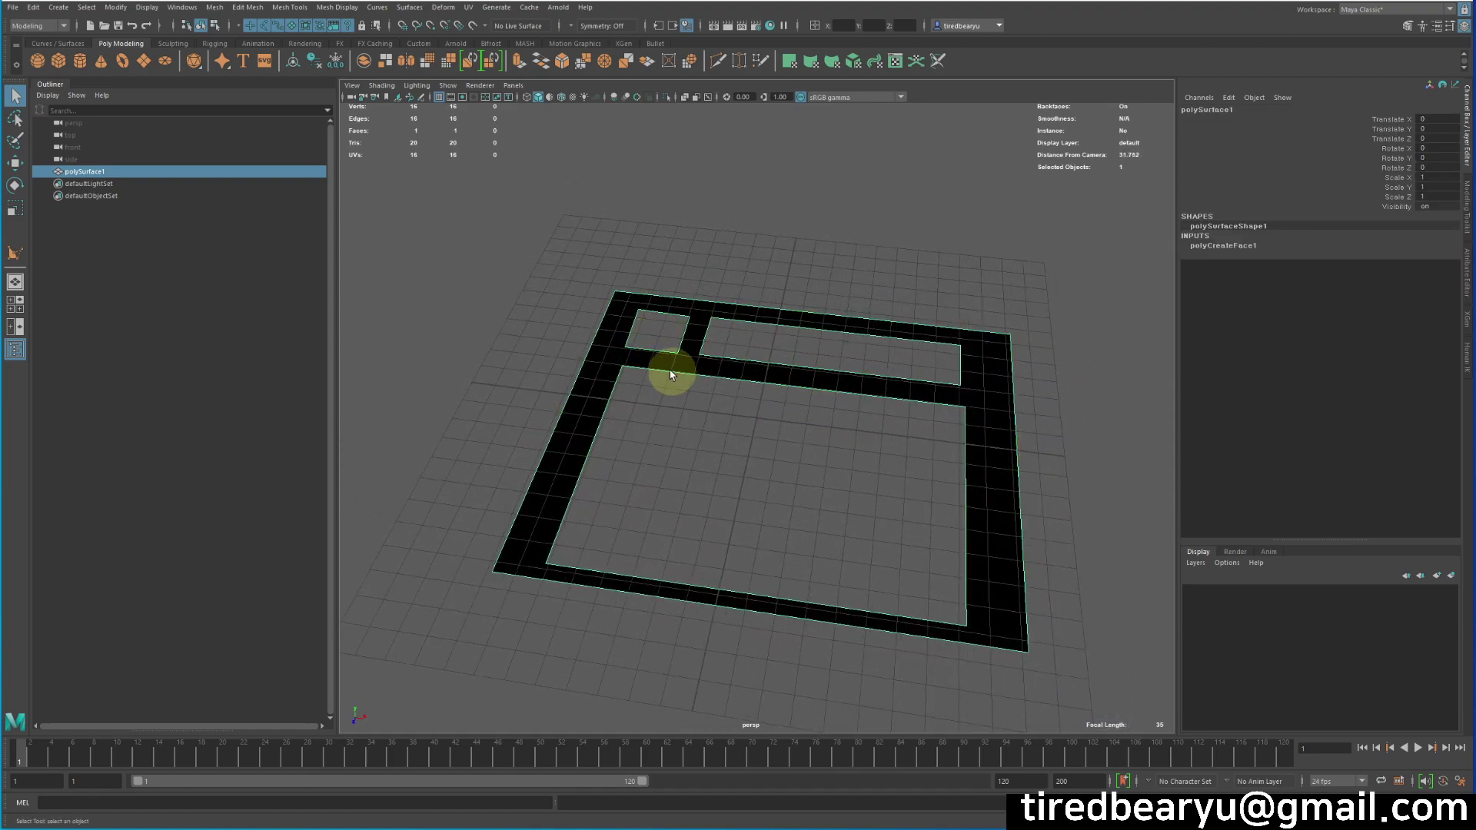
mouse_move(836, 459)
alt+mouse_down()
mouse_move(854, 505)
mouse_move(850, 454)
mouse_move(839, 486)
alt+mouse_up()
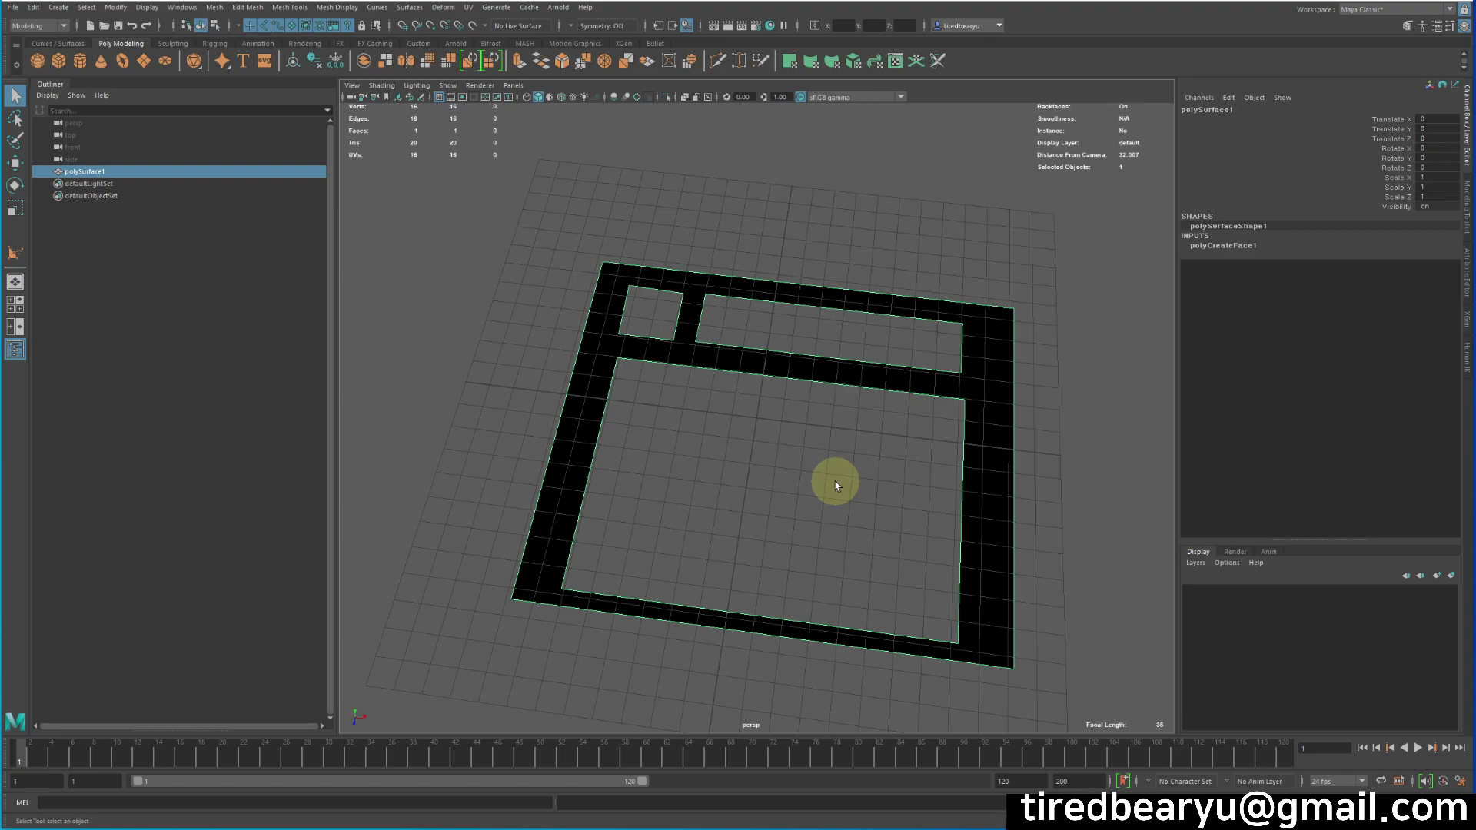
alt+drag(839, 480, 826, 446)
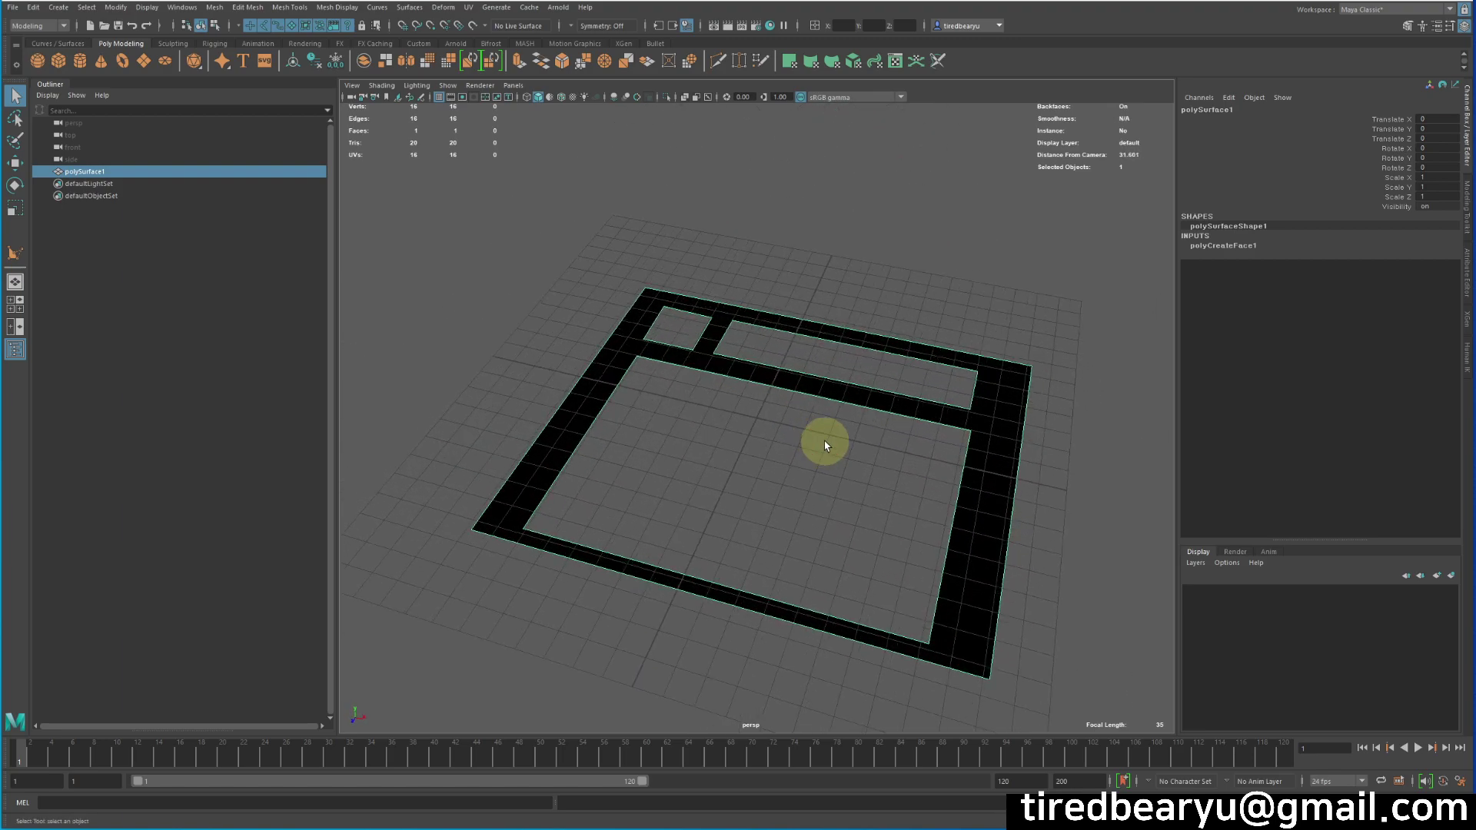
Extrude the floor plan face upward into walls, return to object selection and inspect the result
key(ctrl+e)
alt+drag(751, 396, 838, 419)
right_click(954, 350)
click(1012, 303)
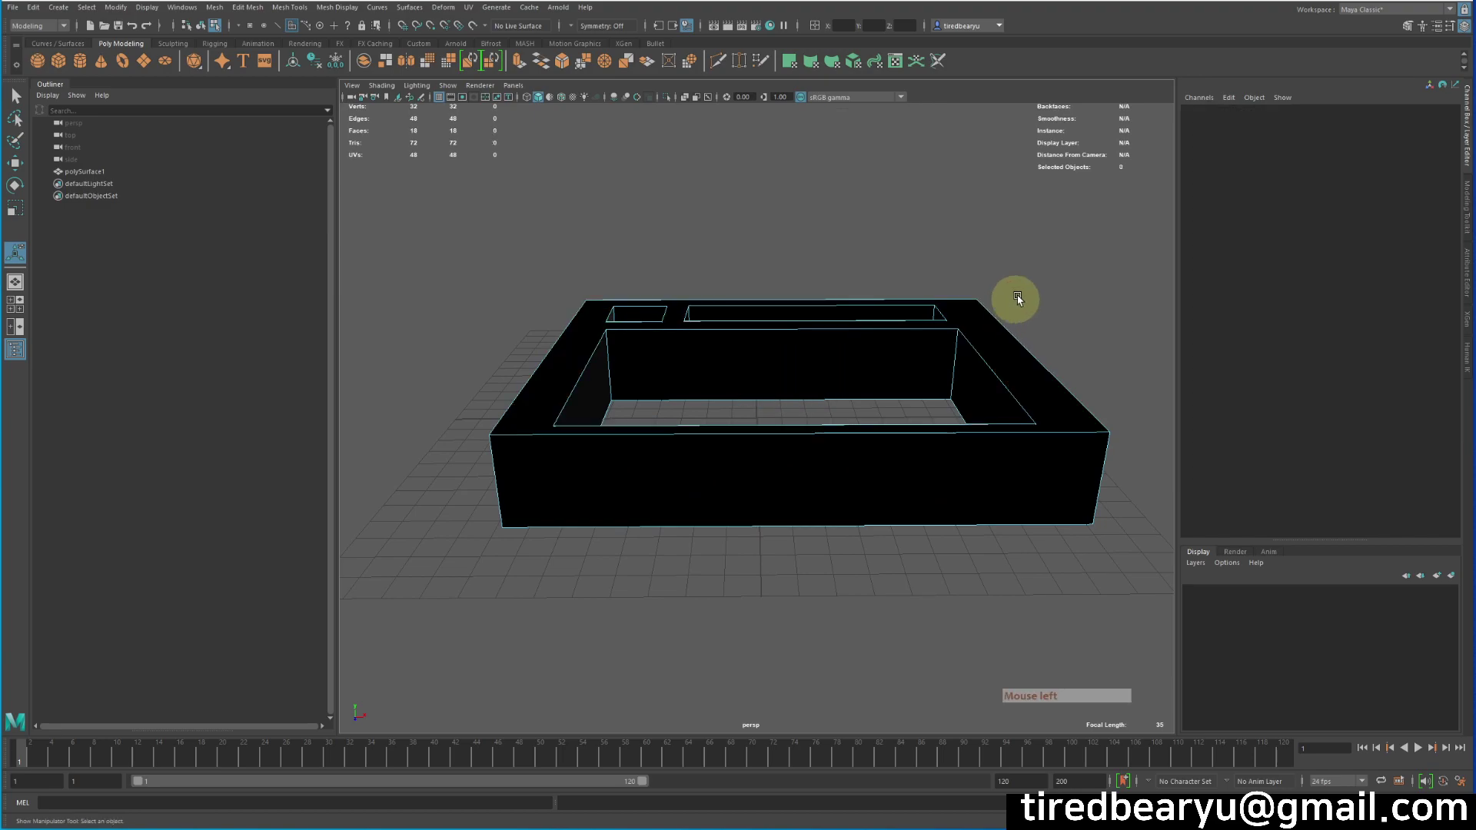
alt+drag(1067, 257, 1050, 463)
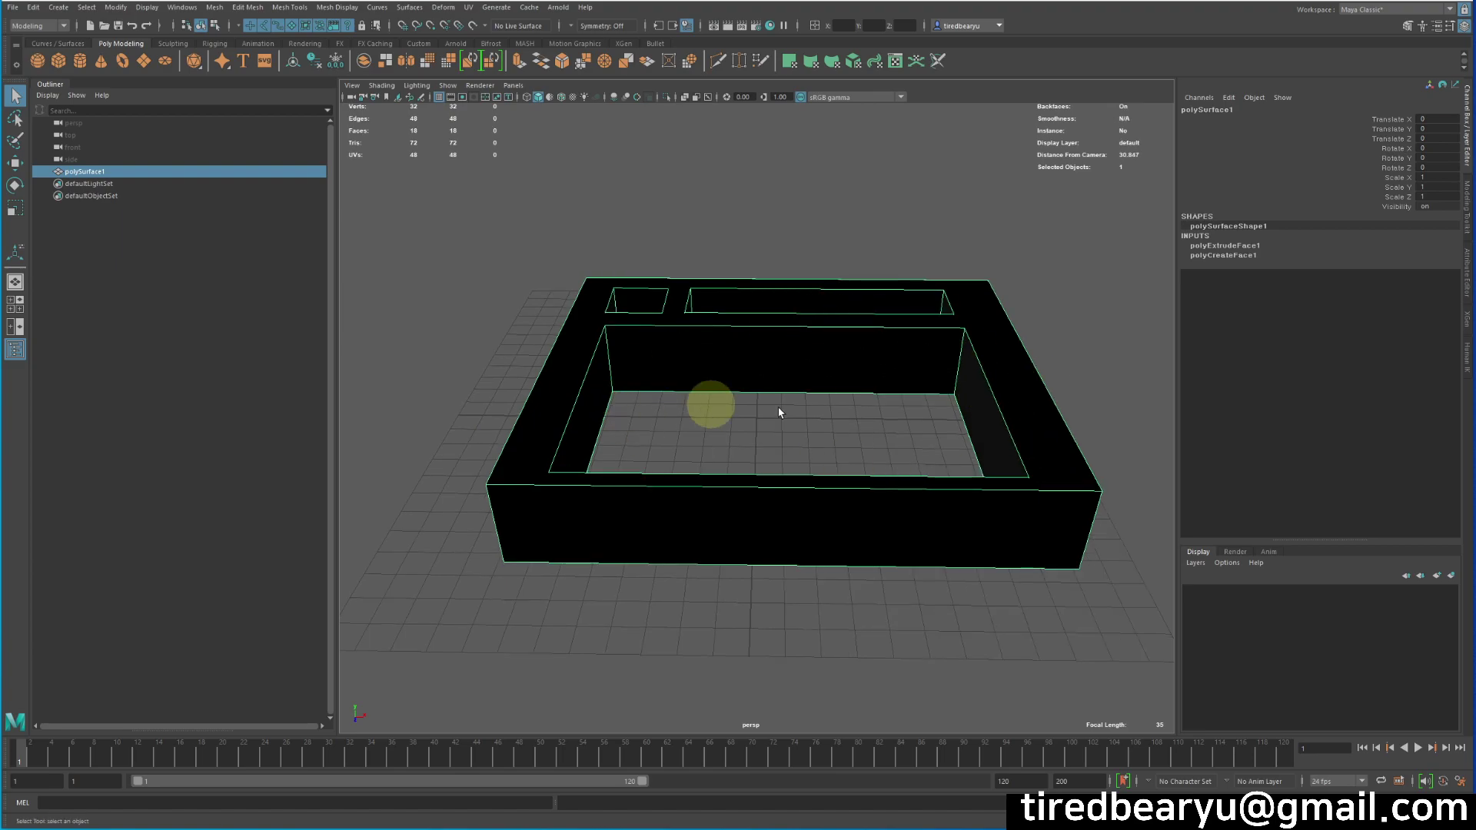
mouse_move(669, 333)
alt+mouse_down()
mouse_move(675, 371)
mouse_move(677, 332)
alt+mouse_up()
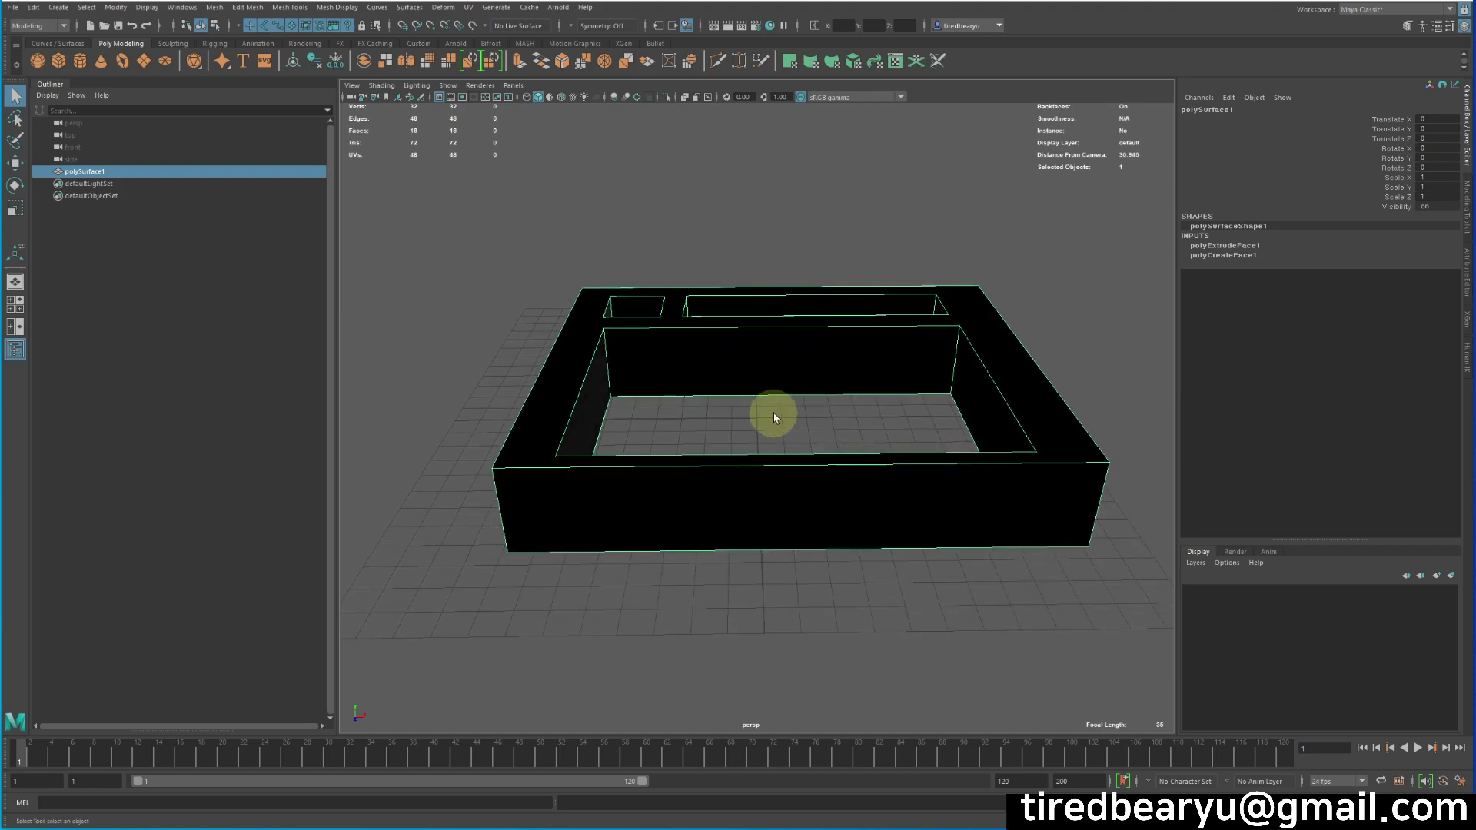
Undo the wall extrusion back to the flat floor plan face and view it from above
key(z)
key(z)
key(z)
key(z)
key(z)
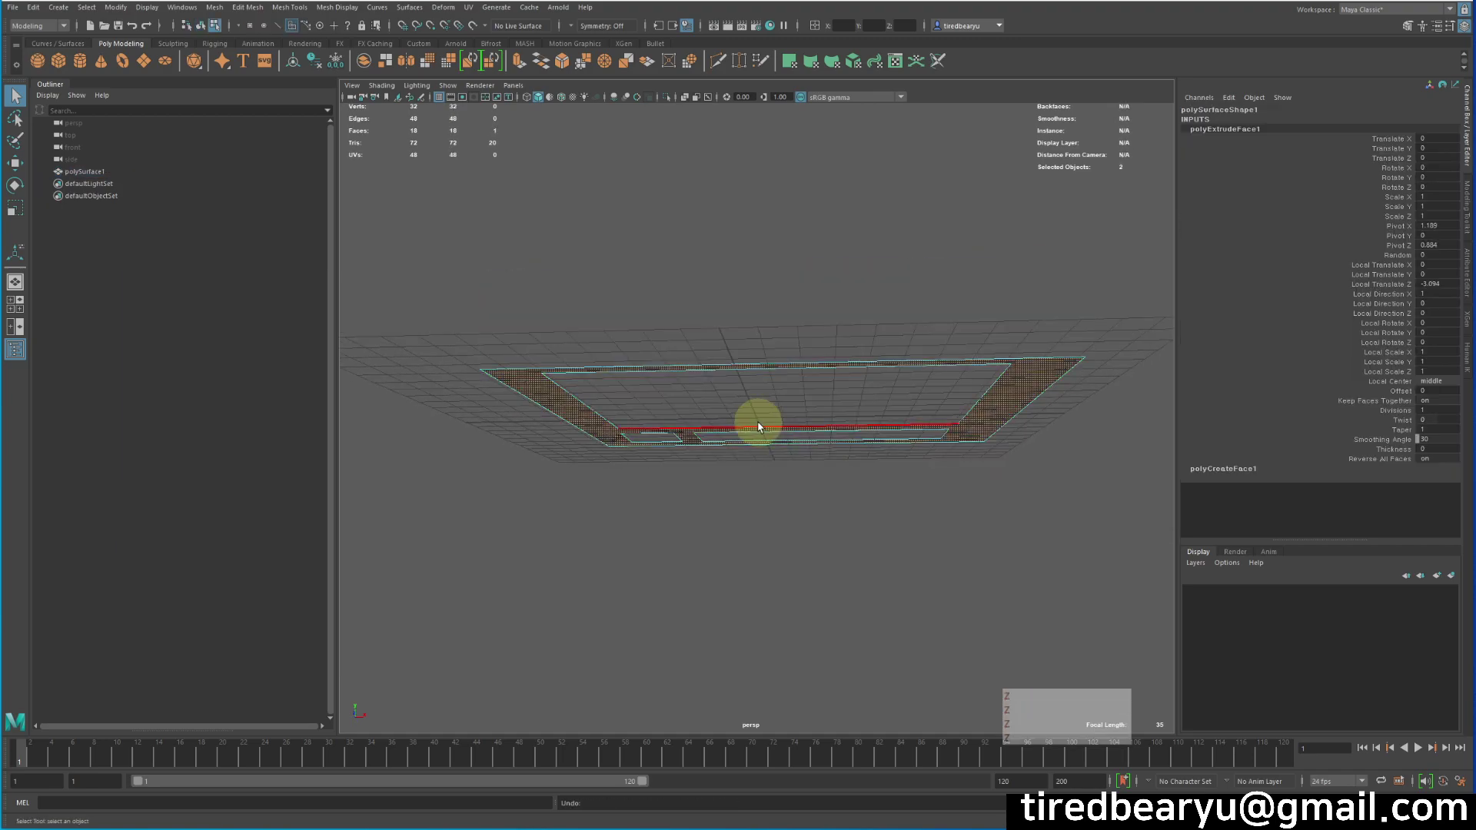
alt+drag(726, 429, 709, 463)
Try to extrude all edges of the floor plan face upward into walls and inspect the shape
right_click(725, 348)
click(500, 300)
drag(451, 281, 1460, 721)
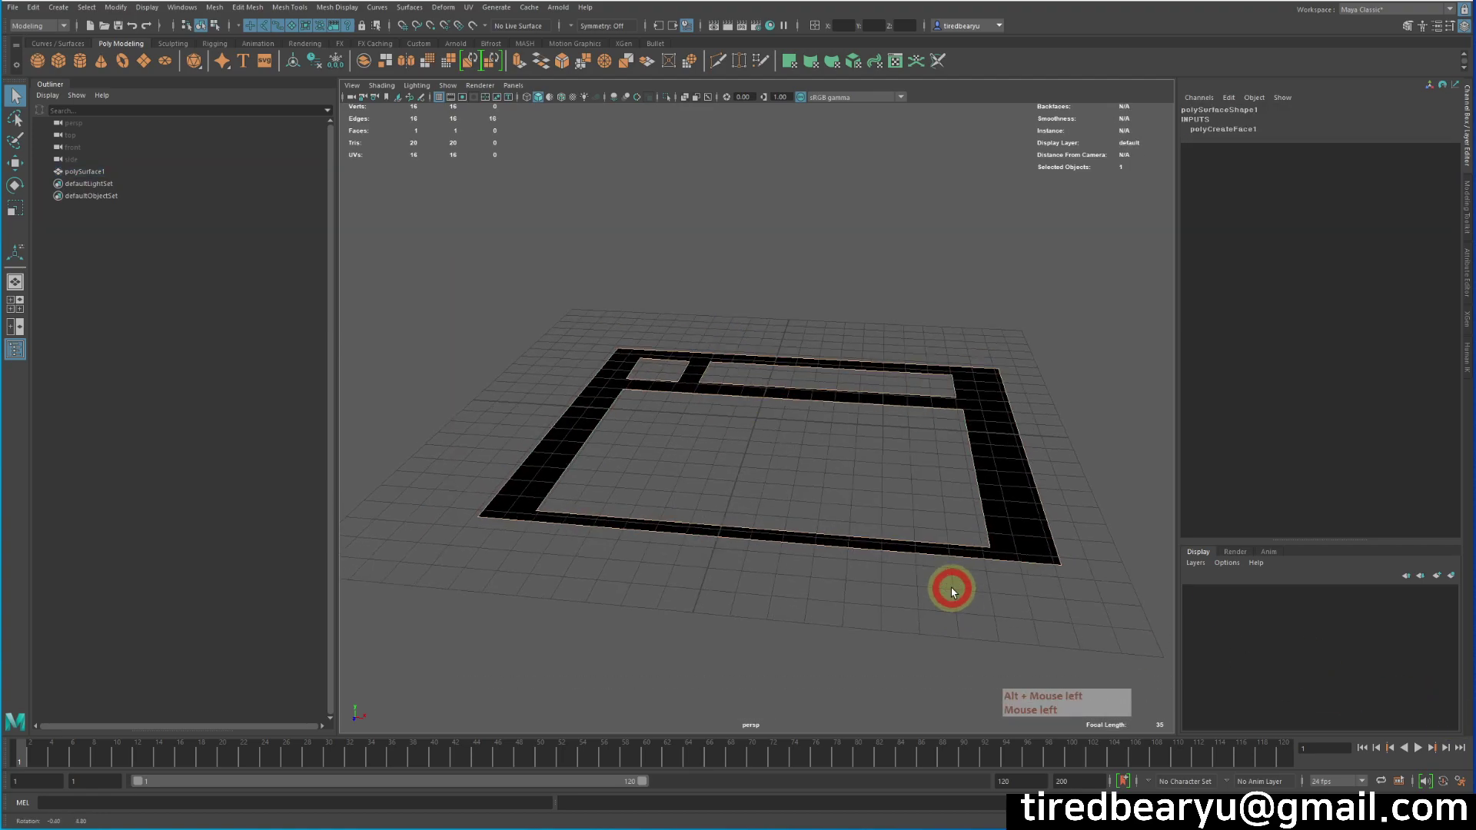
key(ctrl+e)
drag(799, 410, 840, 385)
right_click(841, 385)
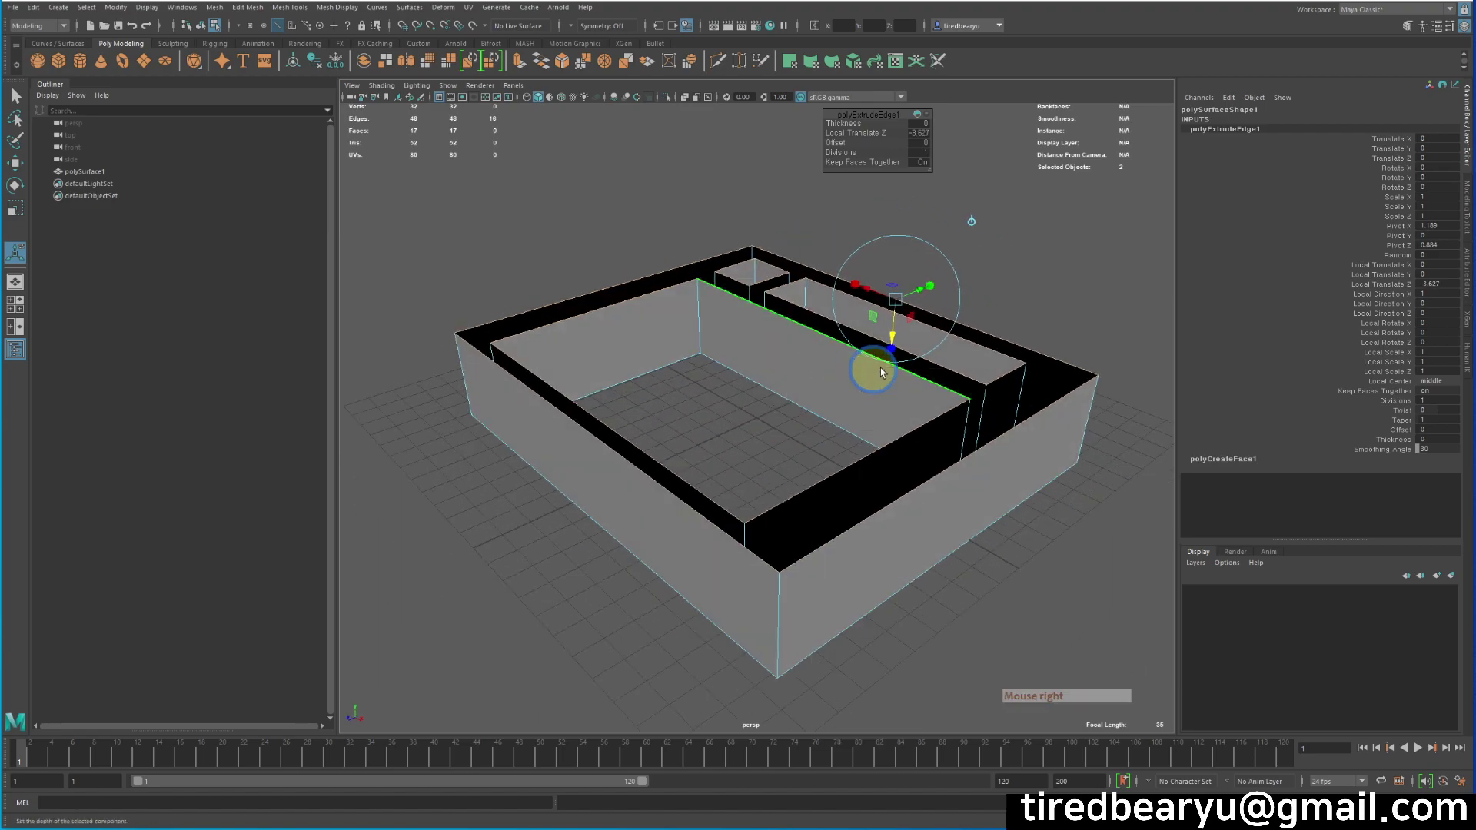
click(998, 402)
mouse_move(998, 402)
alt+mouse_down()
mouse_move(1021, 356)
mouse_move(1064, 344)
mouse_move(912, 379)
mouse_move(992, 418)
mouse_move(1022, 412)
mouse_move(1042, 380)
mouse_move(1024, 395)
alt+mouse_up()
click(1064, 343)
click(1021, 405)
Undo the edge extrusion and edge selection back to the flat floor plan
key(z)
key(z)
key(z)
key(z)
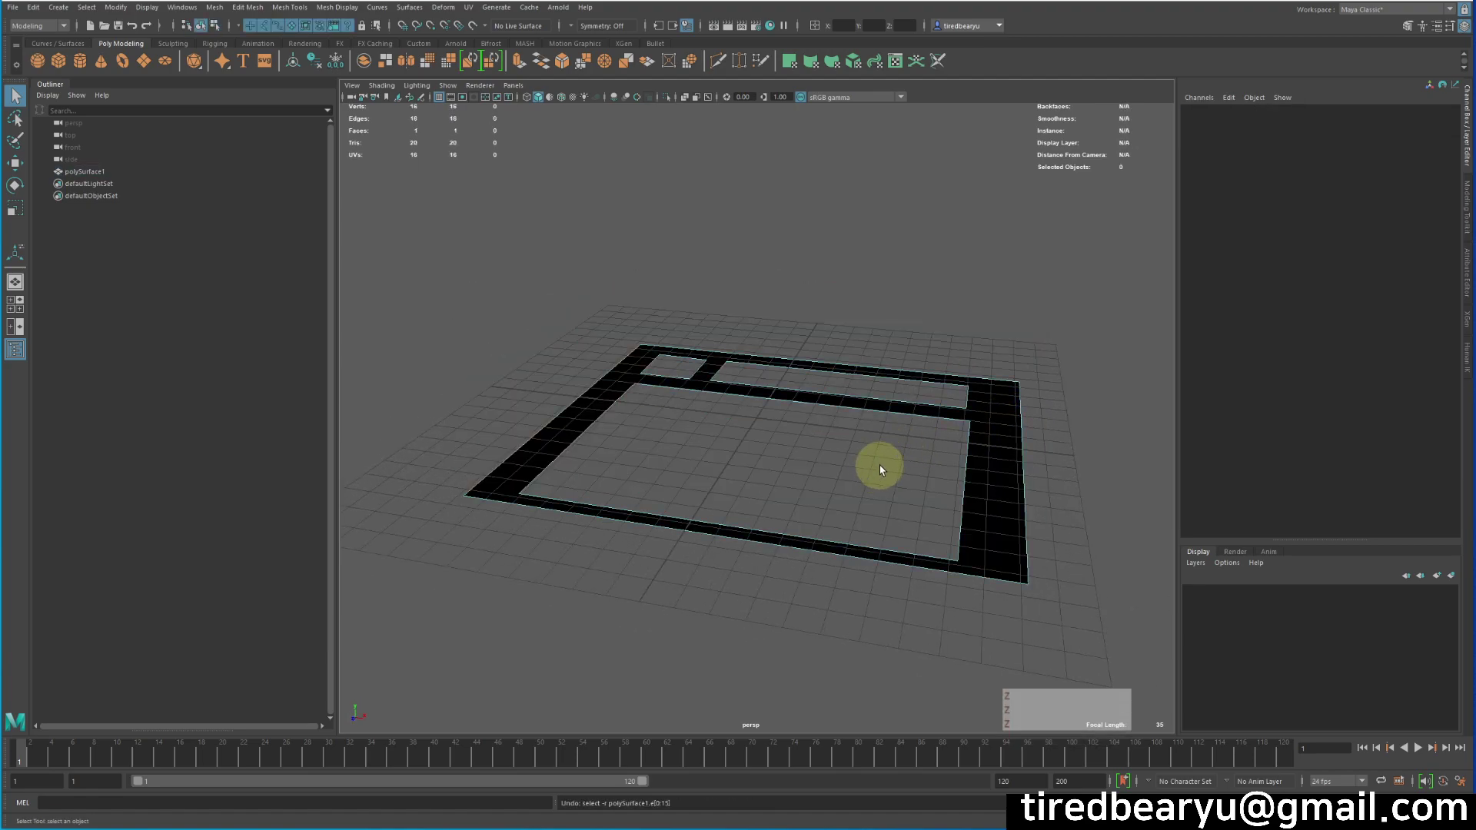
Extrude the whole floor plan face upward into walls about 3.6 units high and return to object selection
right_click(939, 421)
click(972, 419)
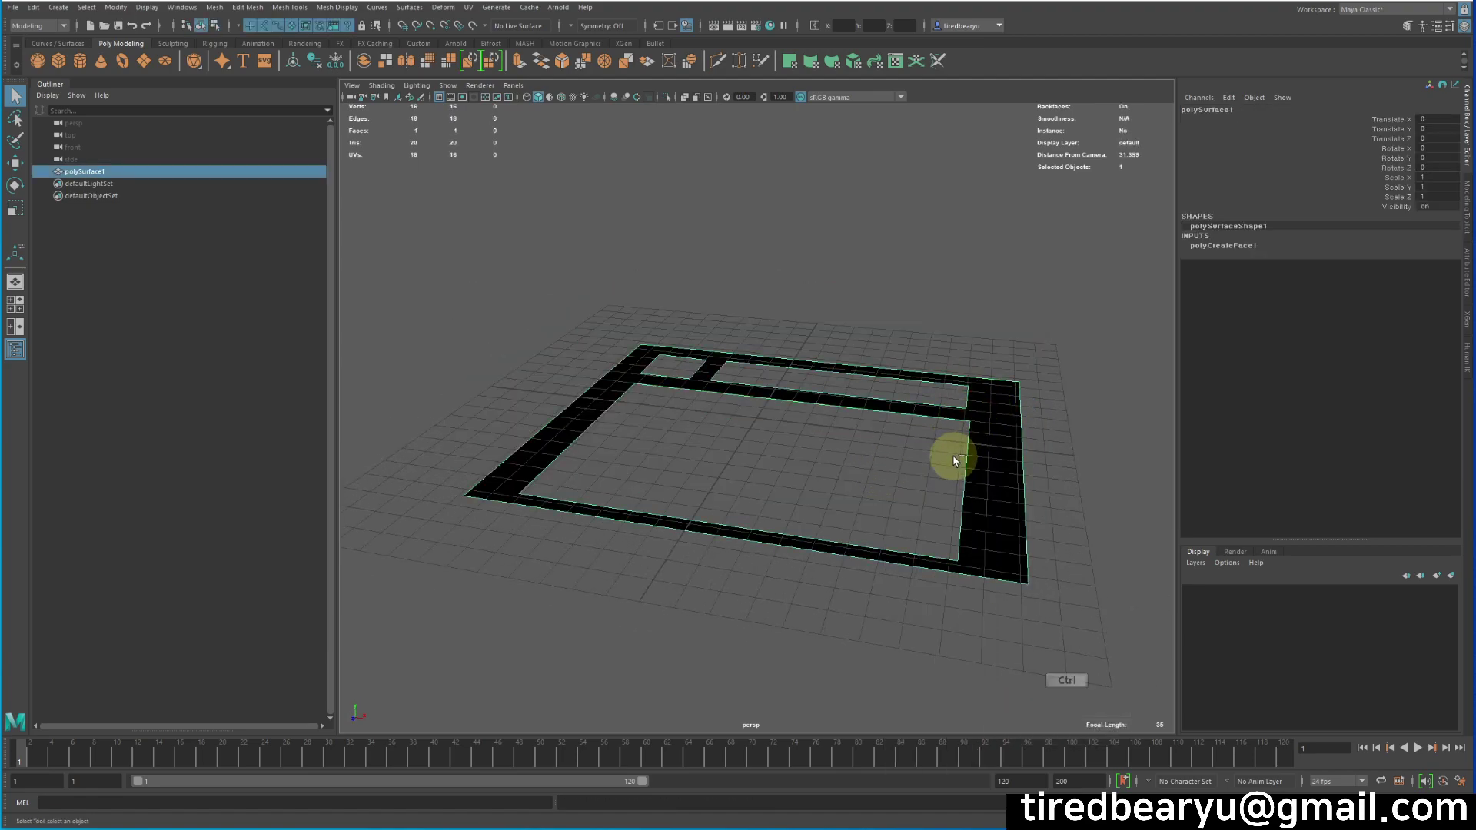
key(ctrl+e)
drag(782, 467, 854, 473)
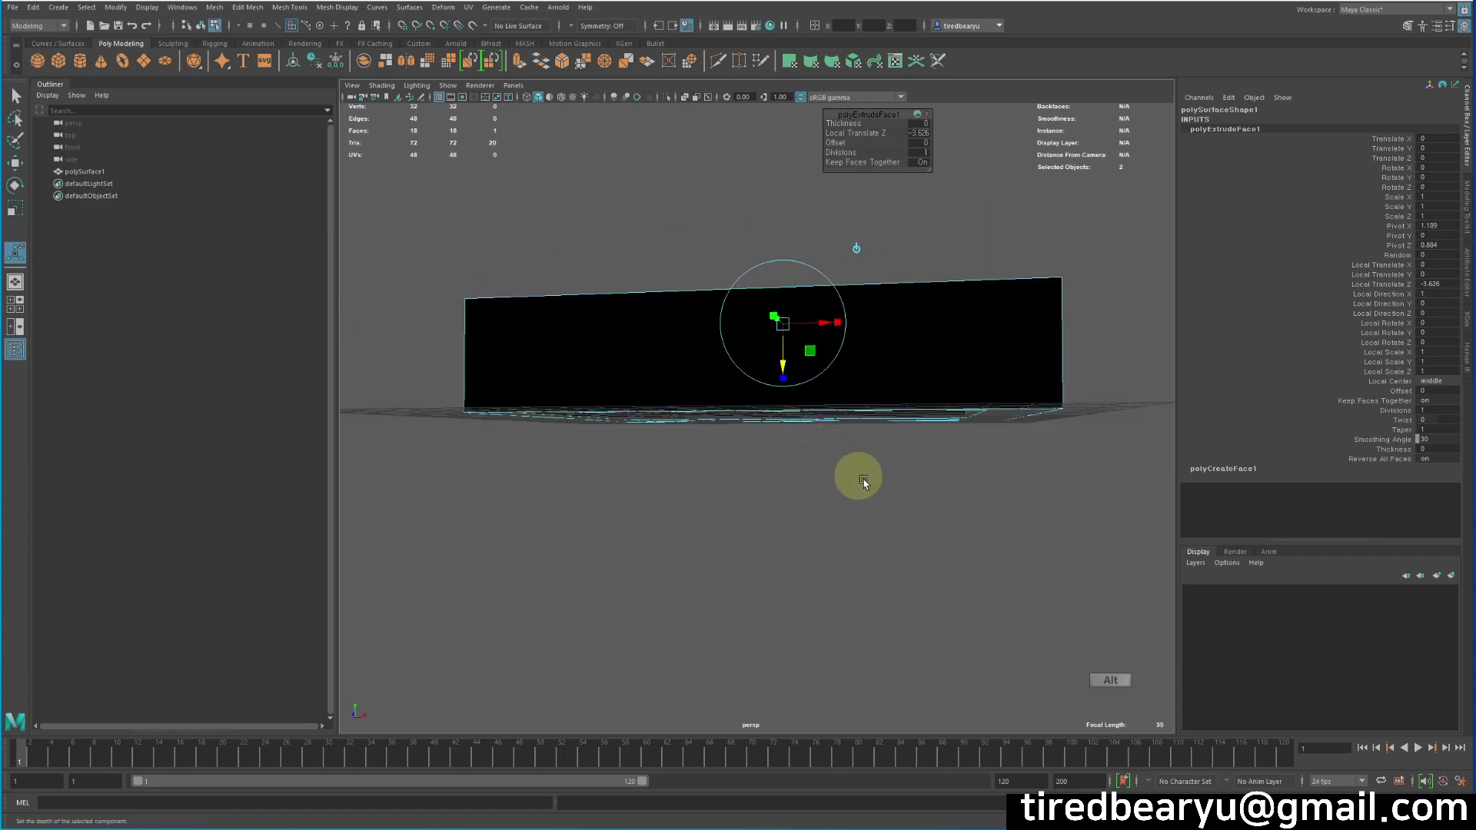
middle_drag(870, 478, 923, 600)
alt+drag(923, 600, 989, 561)
right_drag(965, 472, 1072, 307)
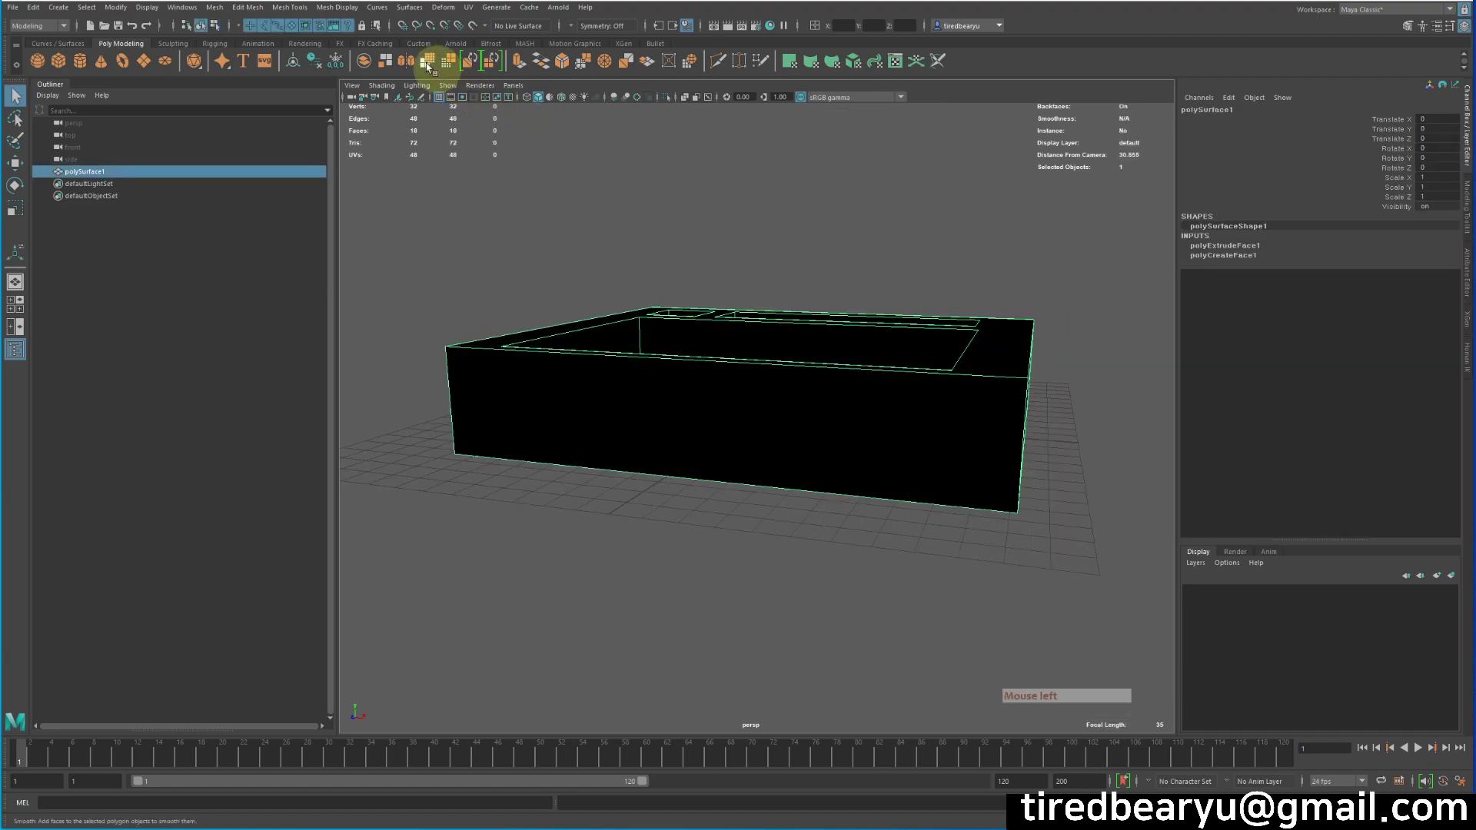
Reverse the normals of the extruded wall mesh and check its shading
click(342, 8)
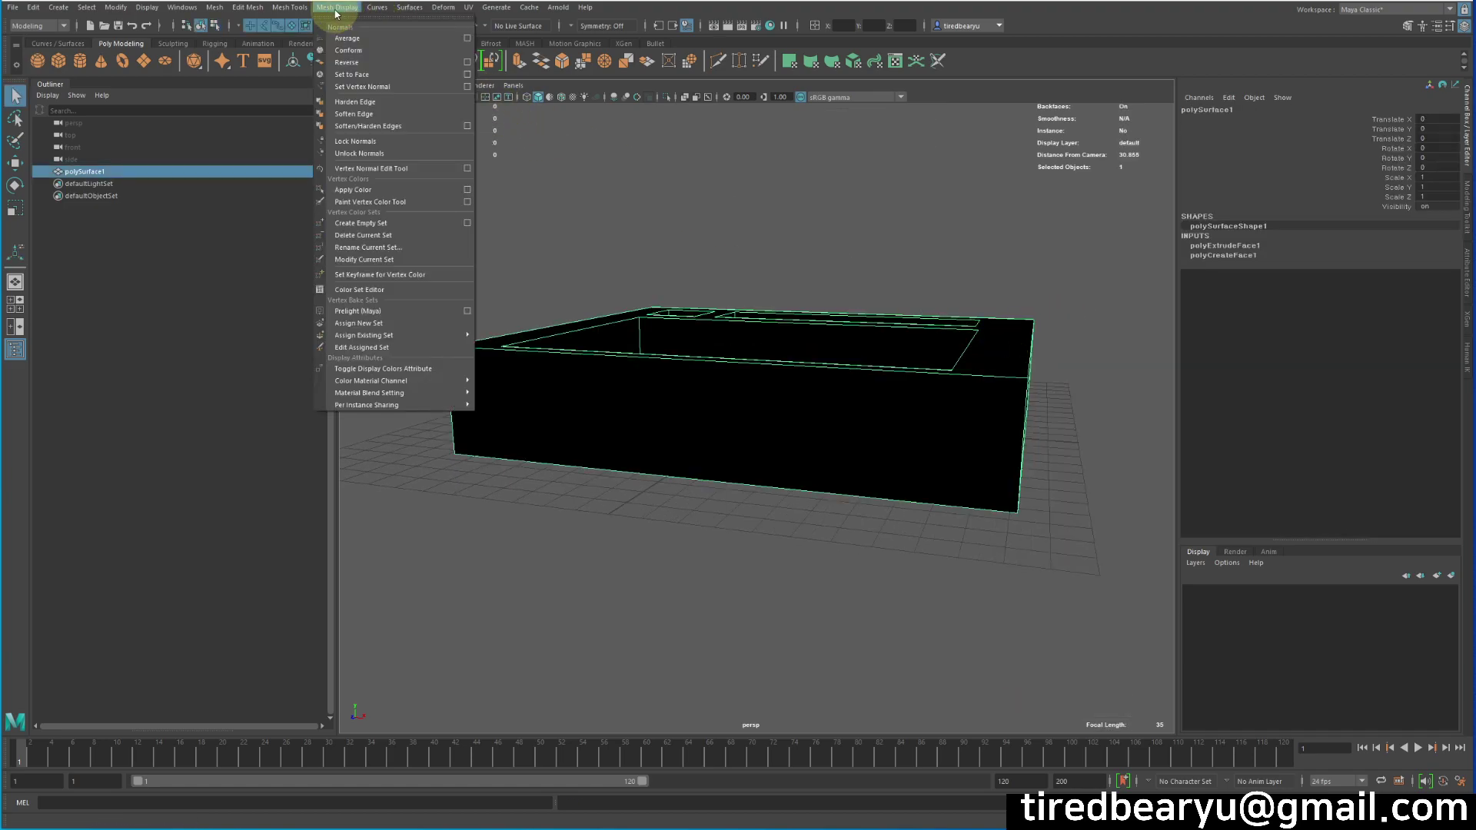
click(379, 61)
click(930, 340)
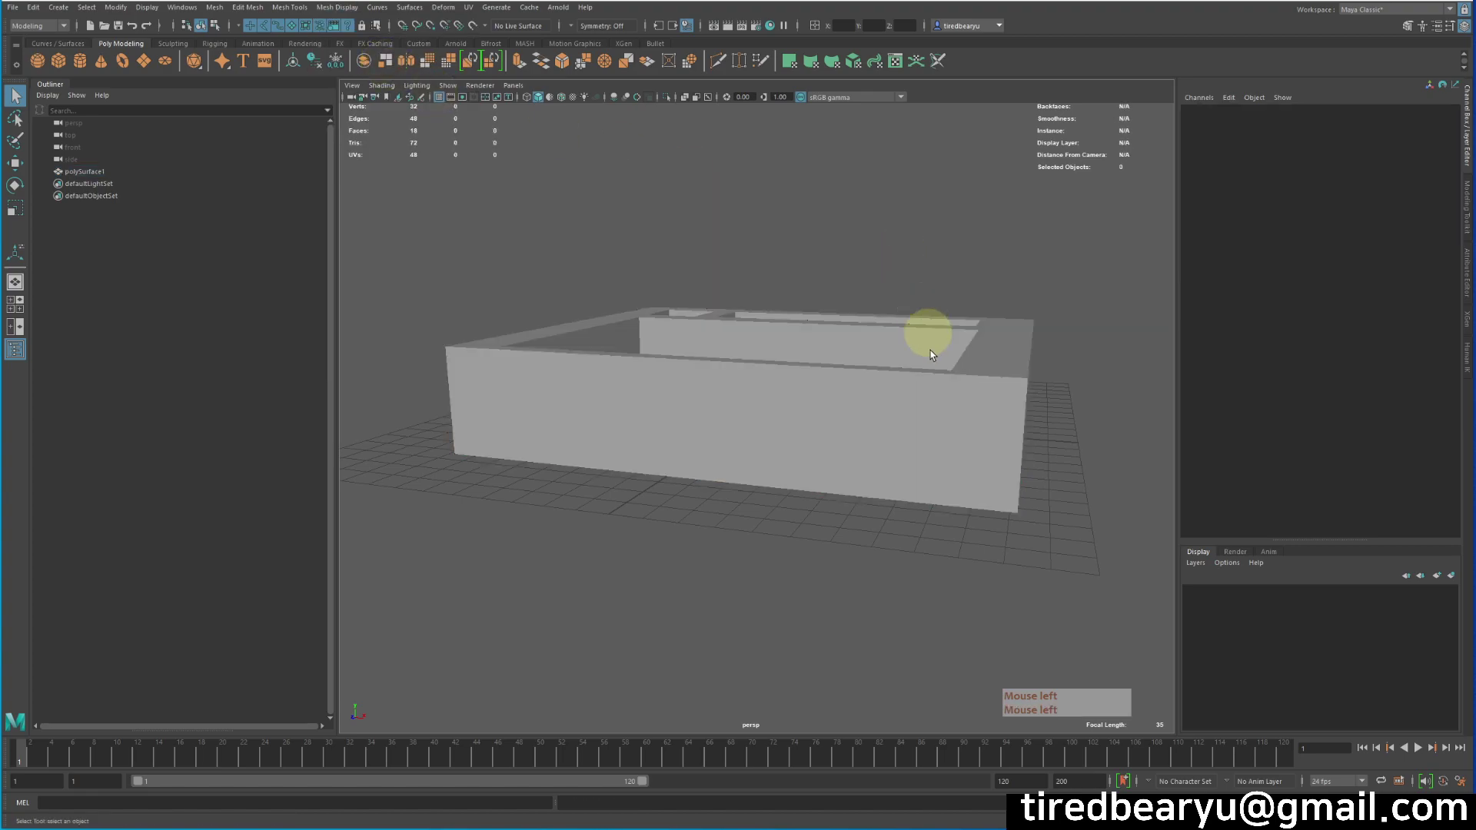
alt+drag(929, 340, 971, 395)
click(970, 395)
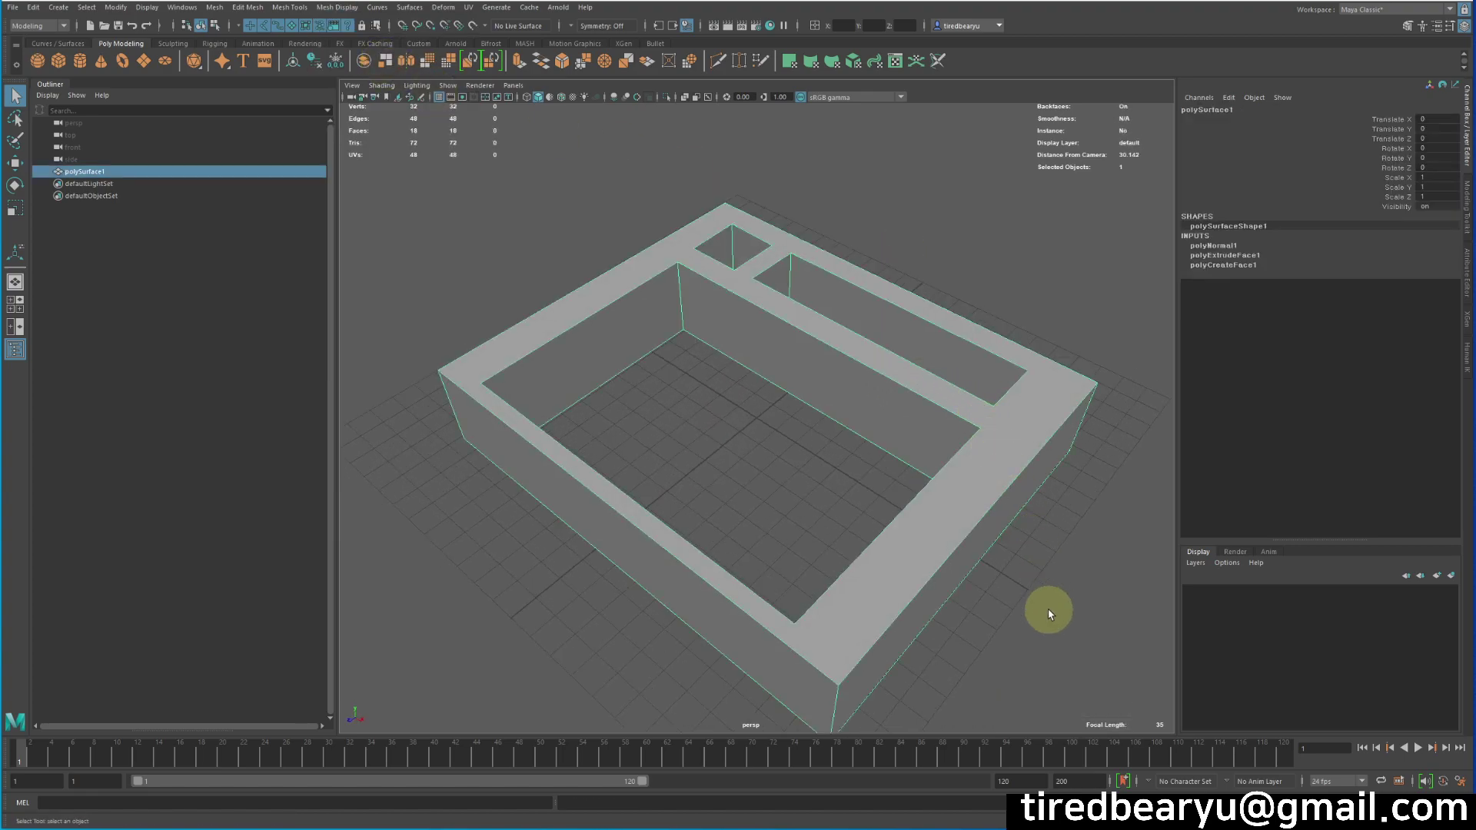
Create a polygon plane and scale it uniformly to about 42.16 so it extends well beyond the walls
alt+drag(748, 379, 883, 366)
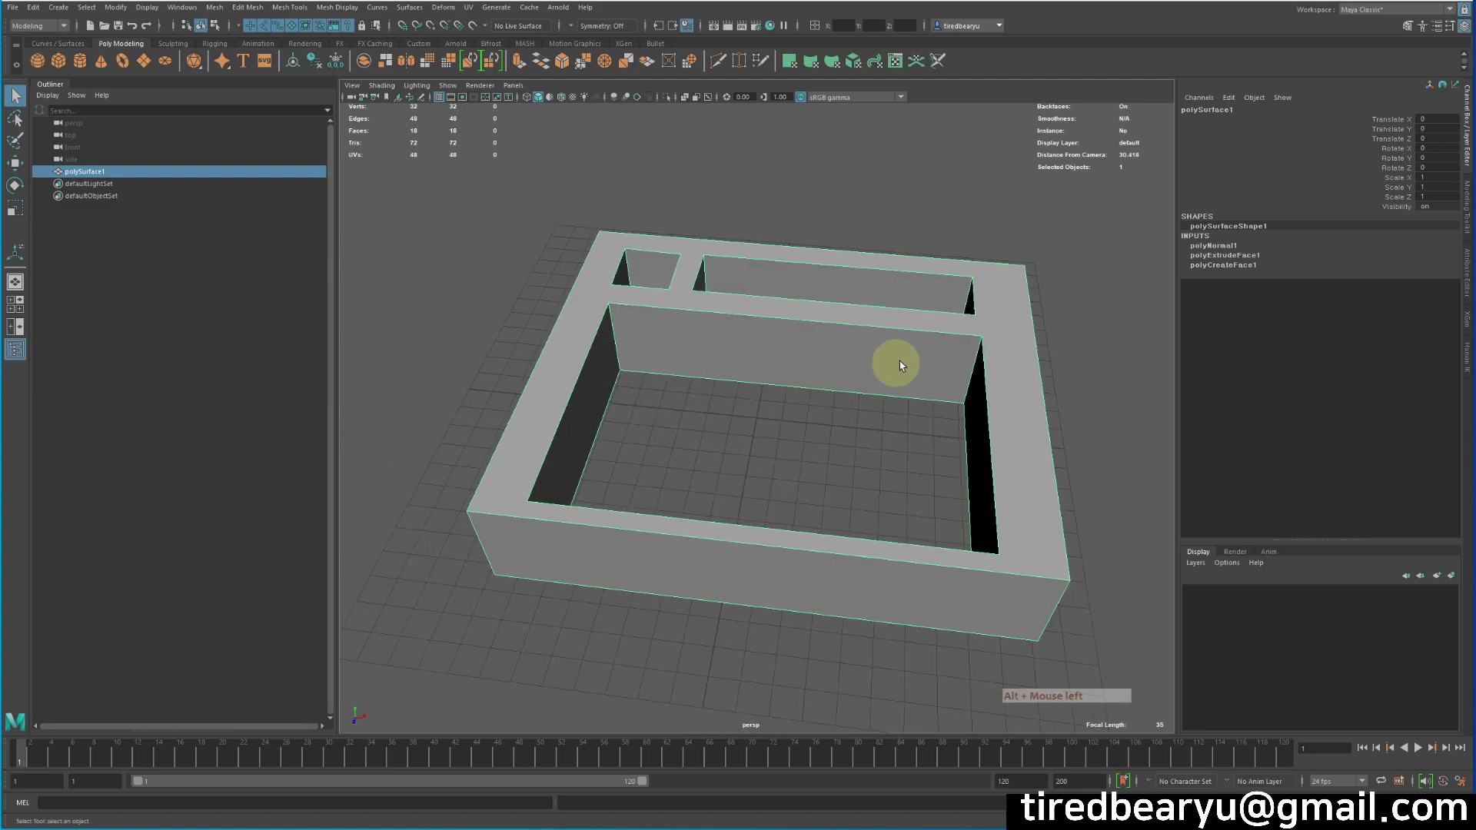
alt+drag(646, 422, 850, 434)
alt+right_drag(850, 434, 620, 372)
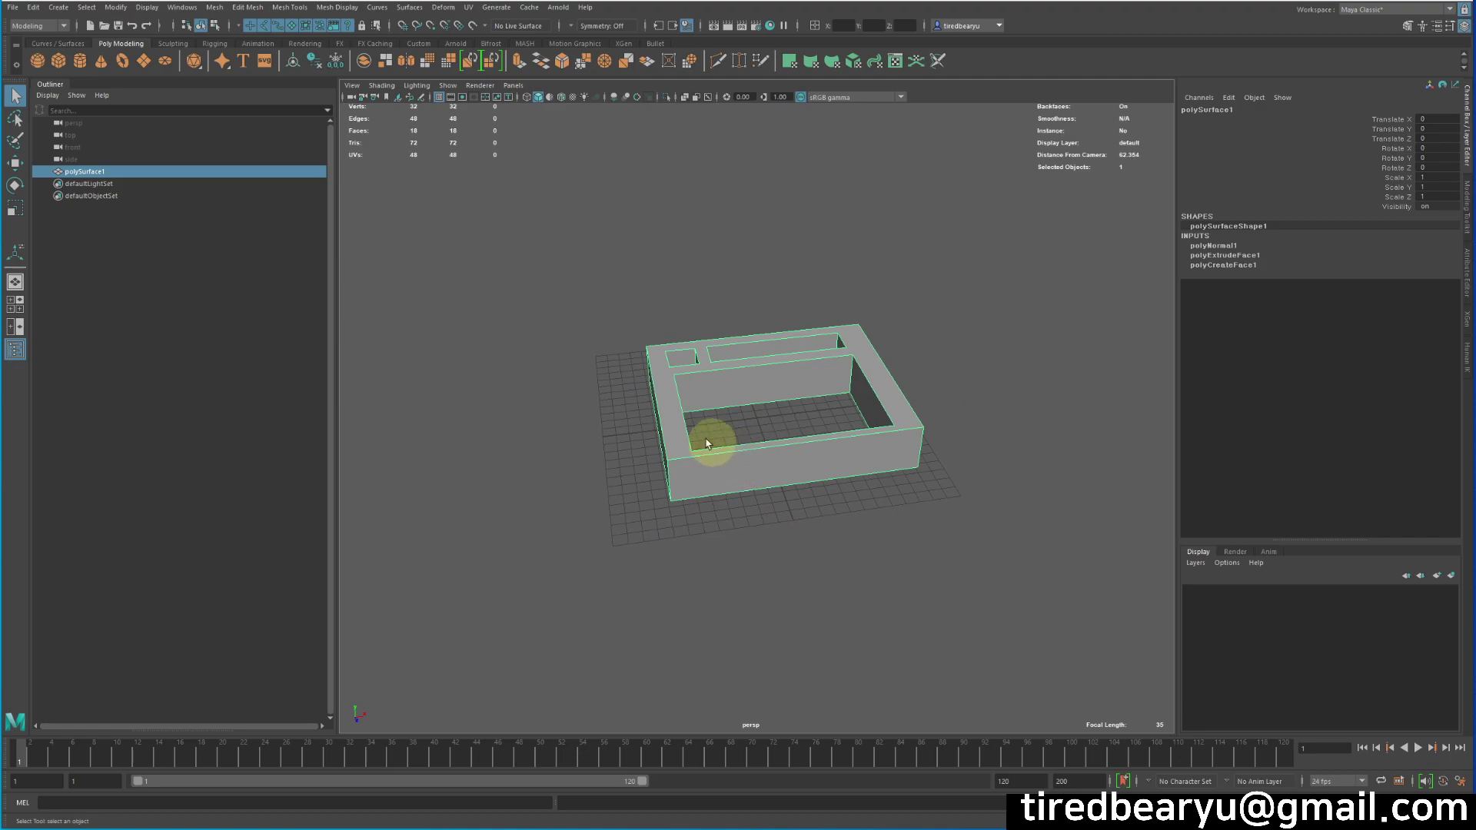
alt+right_drag(723, 431, 897, 437)
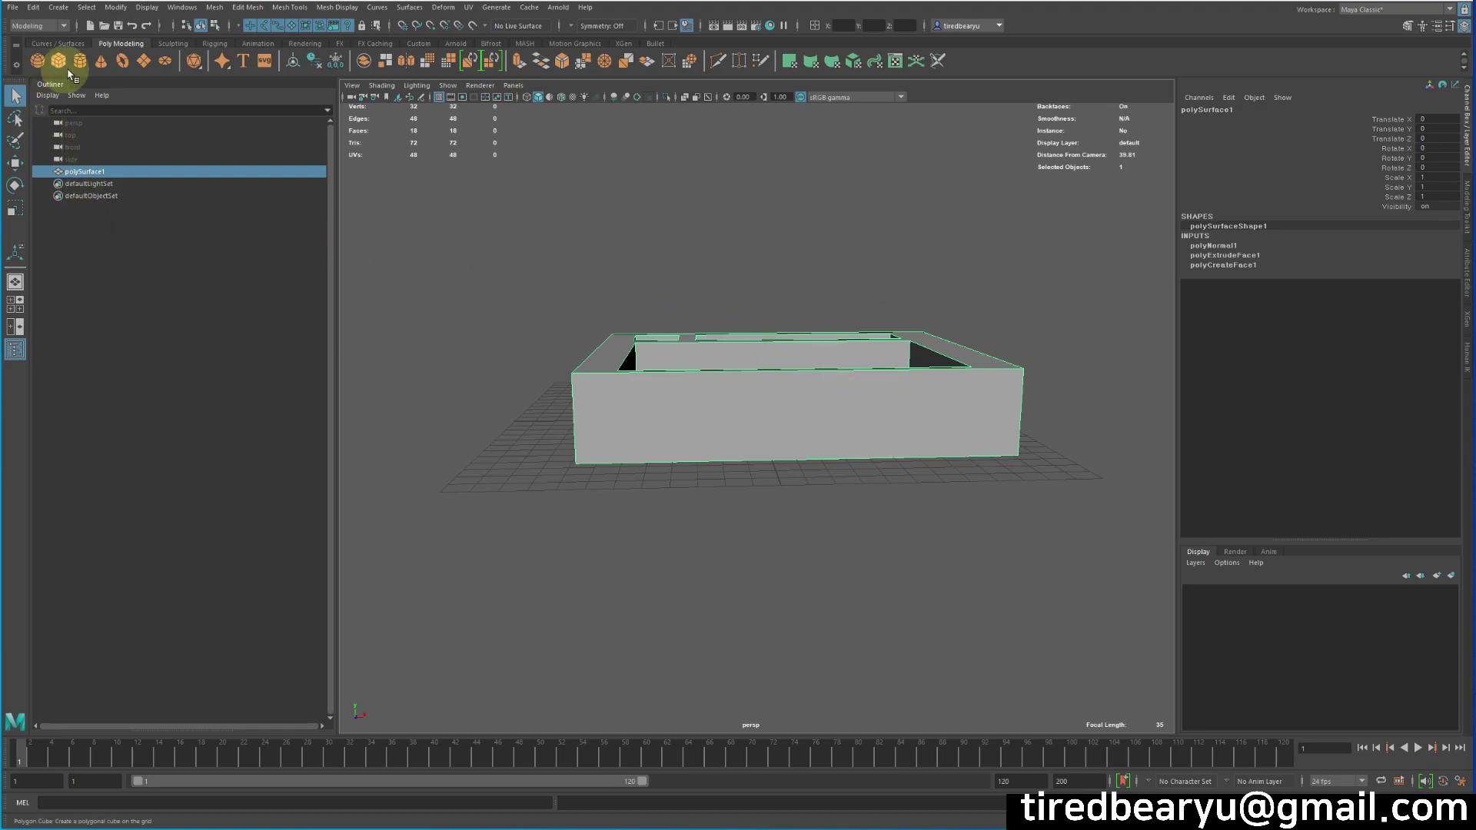
click(146, 62)
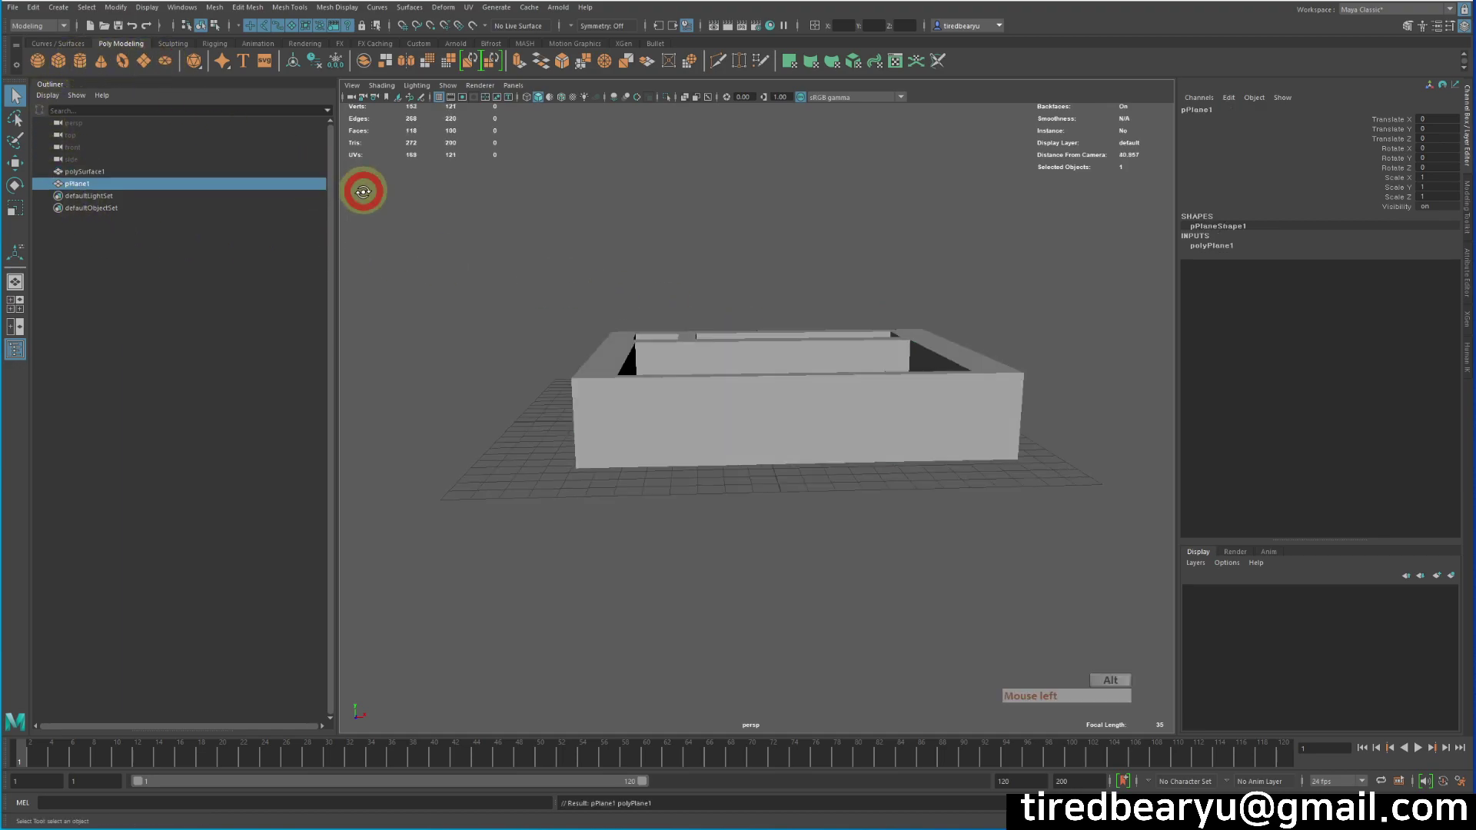
key(r)
alt+drag(362, 181, 385, 283)
middle_drag(385, 283, 884, 356)
Raise the plane to a height of about 1.7 units so it cuts through the walls
key(w)
alt+drag(884, 356, 811, 330)
drag(754, 370, 761, 333)
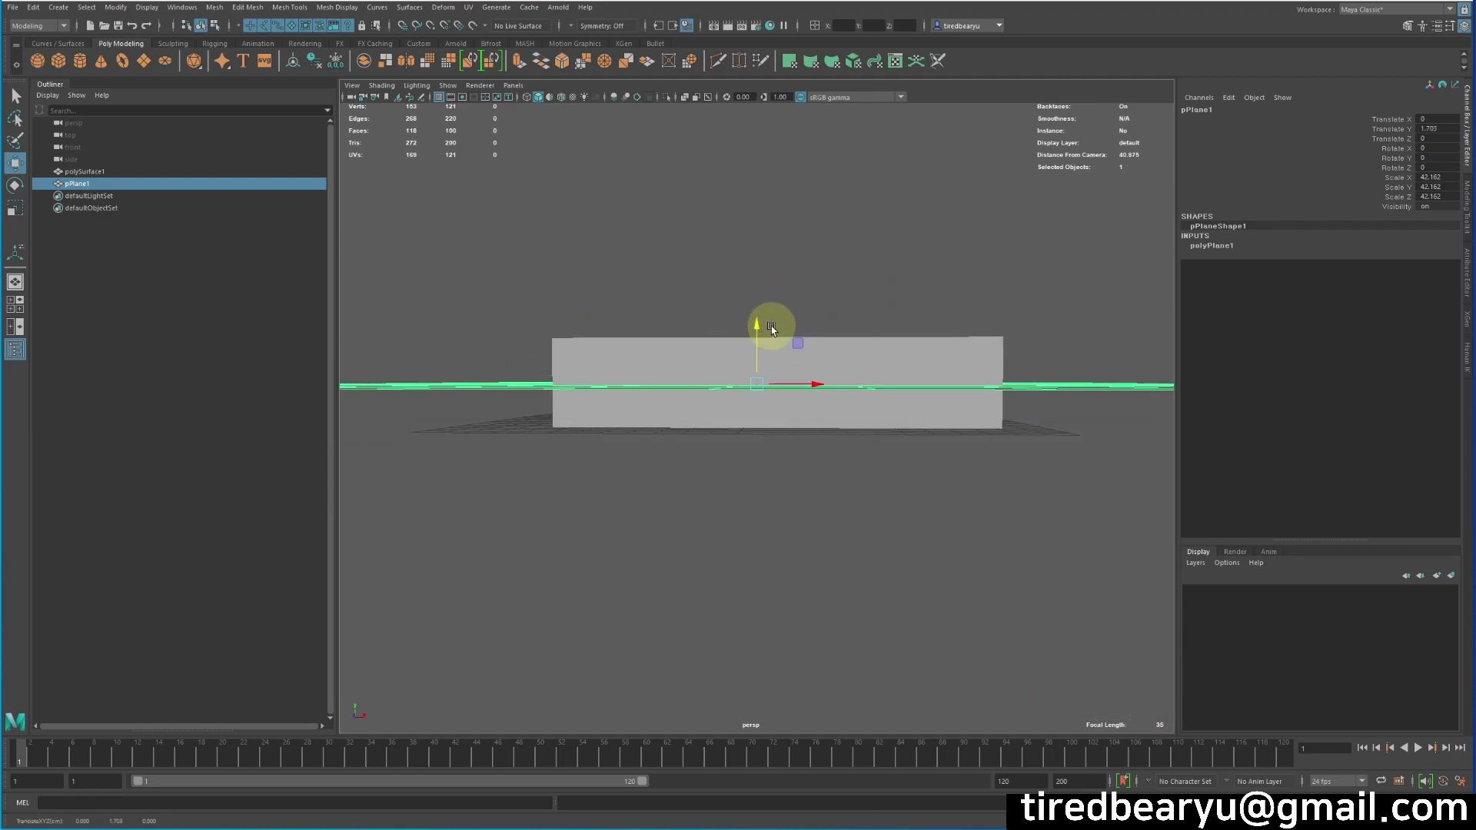
Assign a new toon outline to both the wall mesh and the plane
alt+drag(772, 326, 901, 343)
alt+drag(763, 324, 659, 329)
alt+right_drag(659, 329, 972, 329)
shift+click(999, 533)
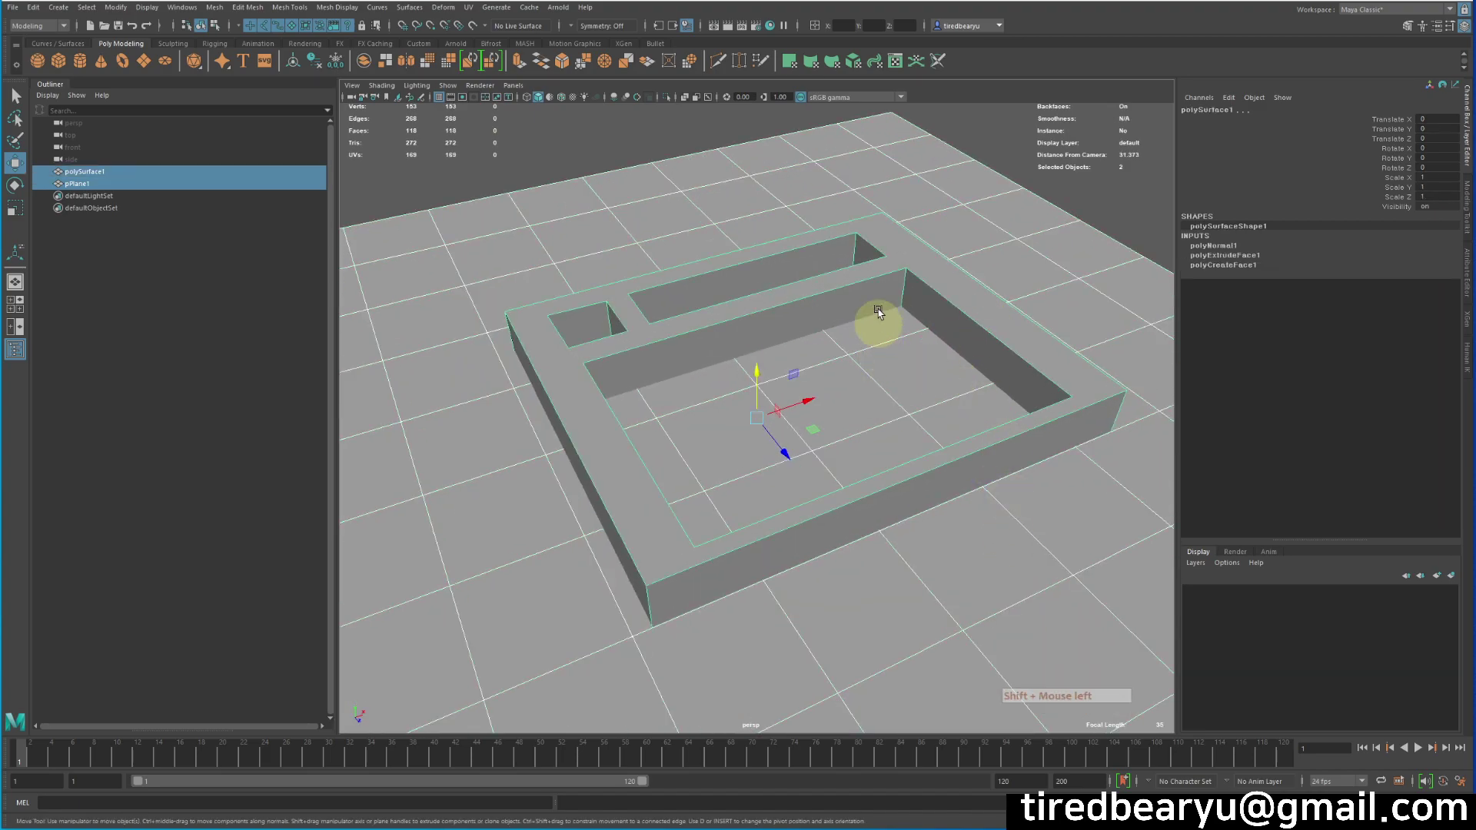
shift+click(1065, 355)
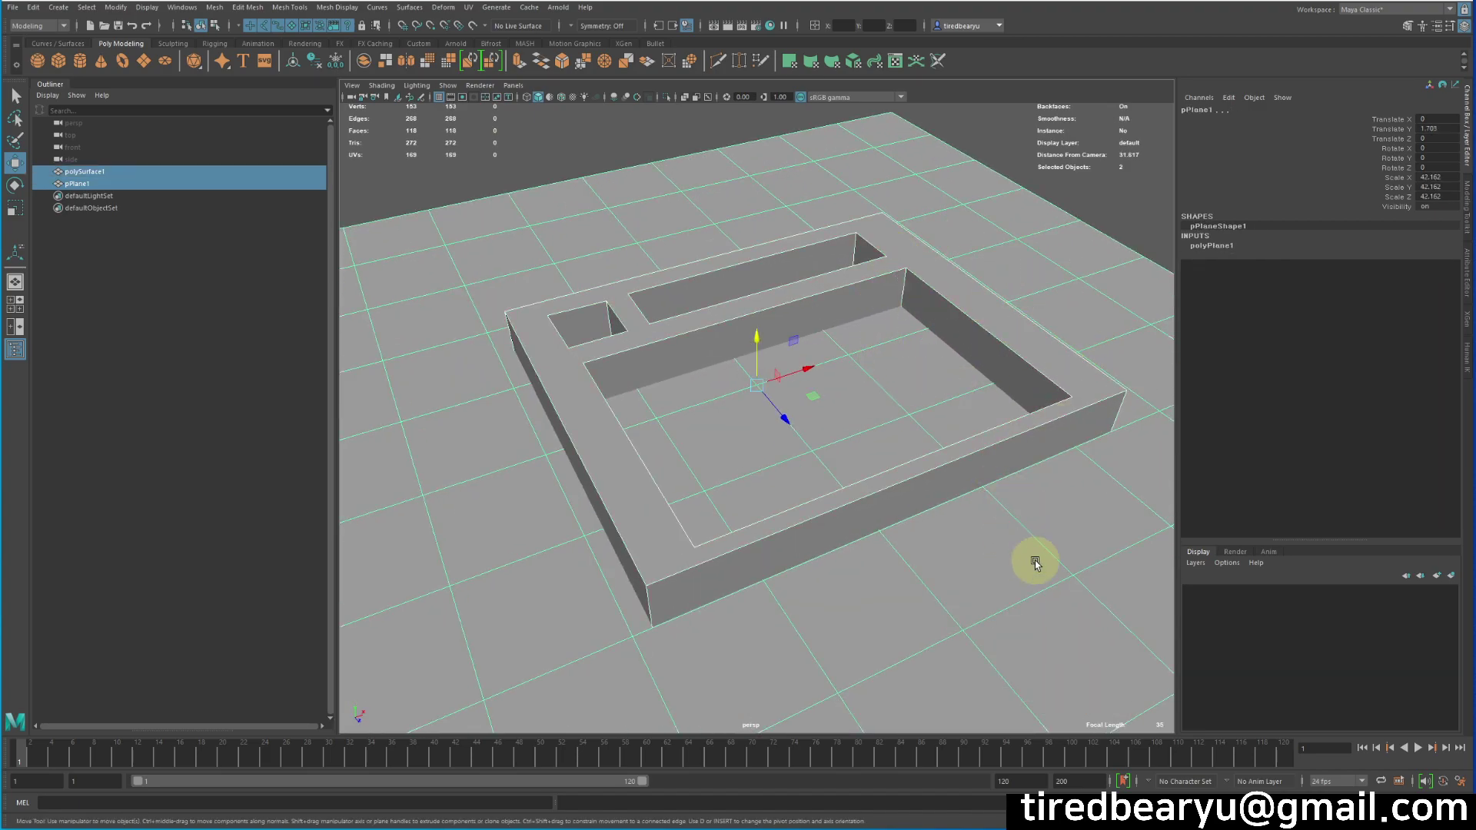
click(28, 22)
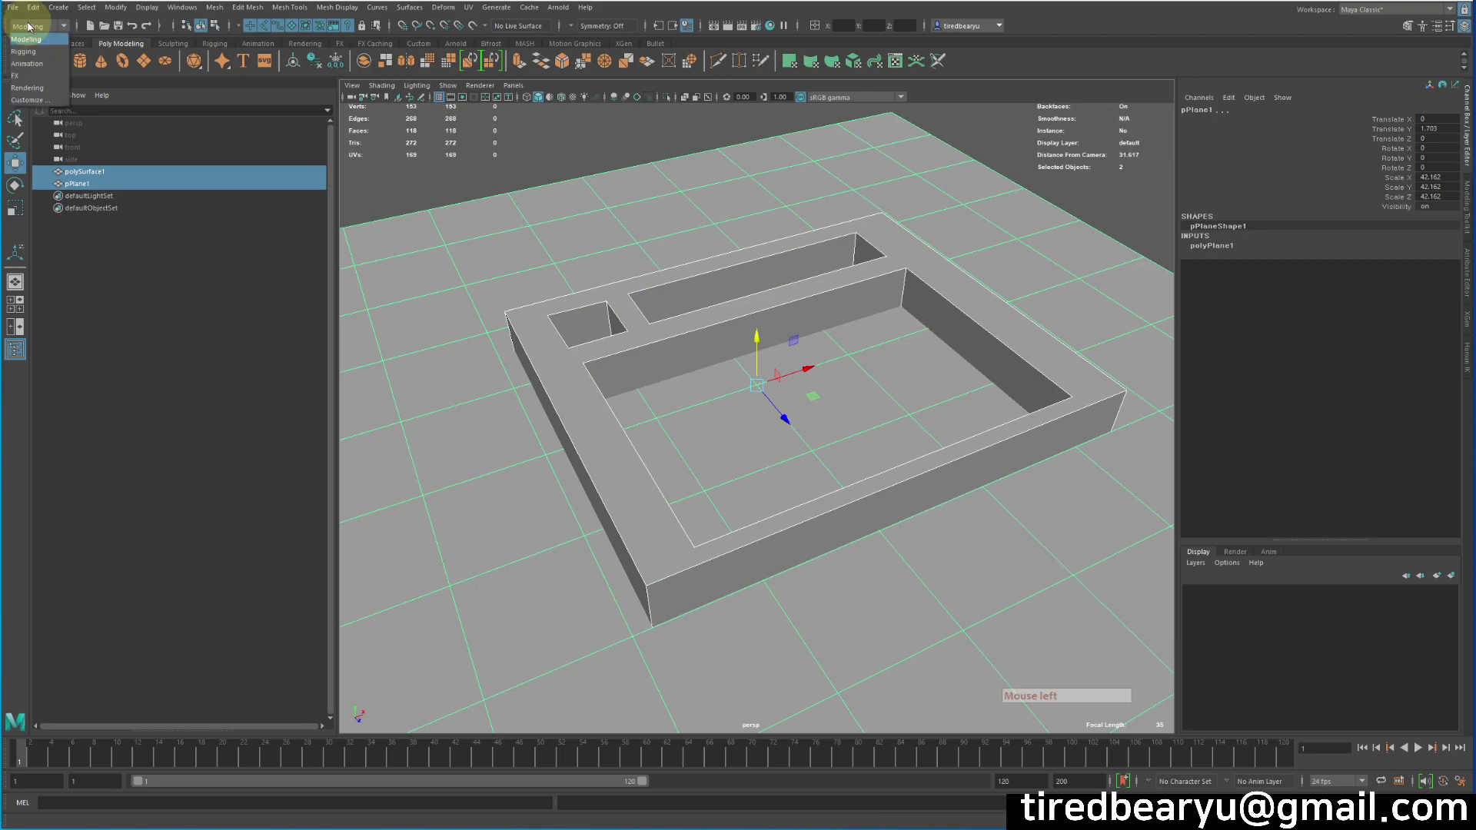
click(39, 86)
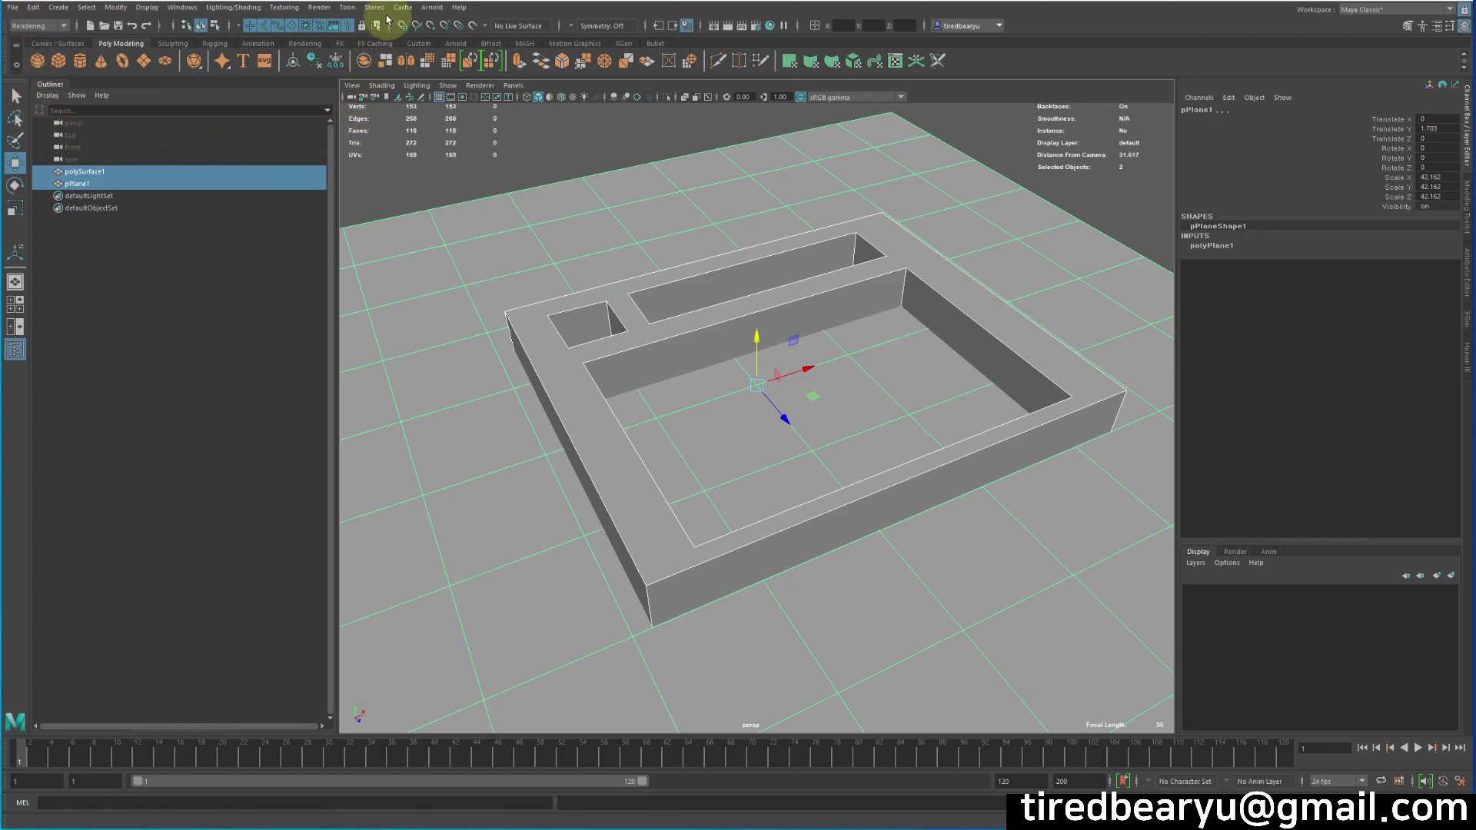
click(348, 6)
mouse_move(320, 5)
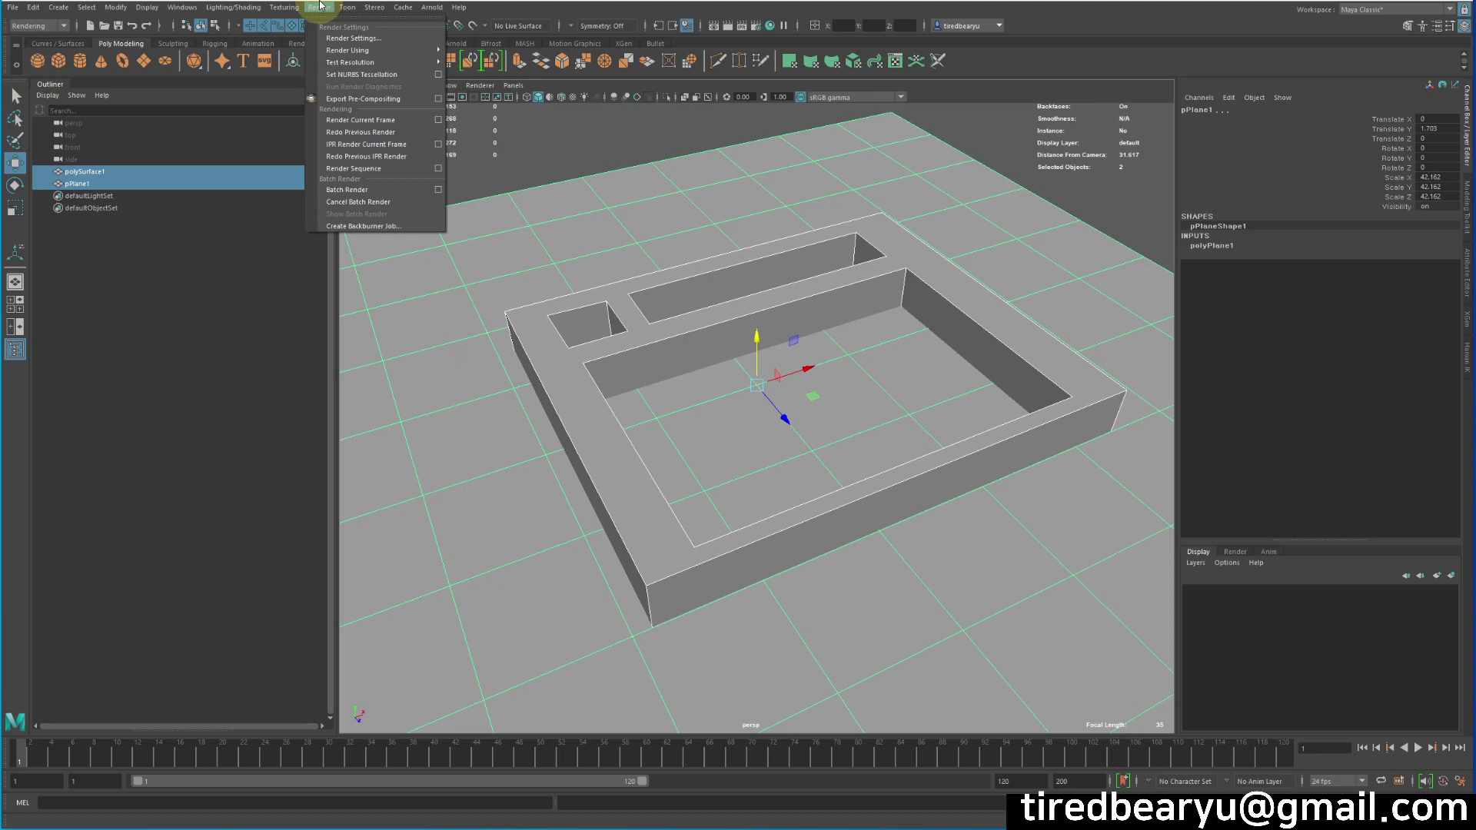
mouse_move(330, 54)
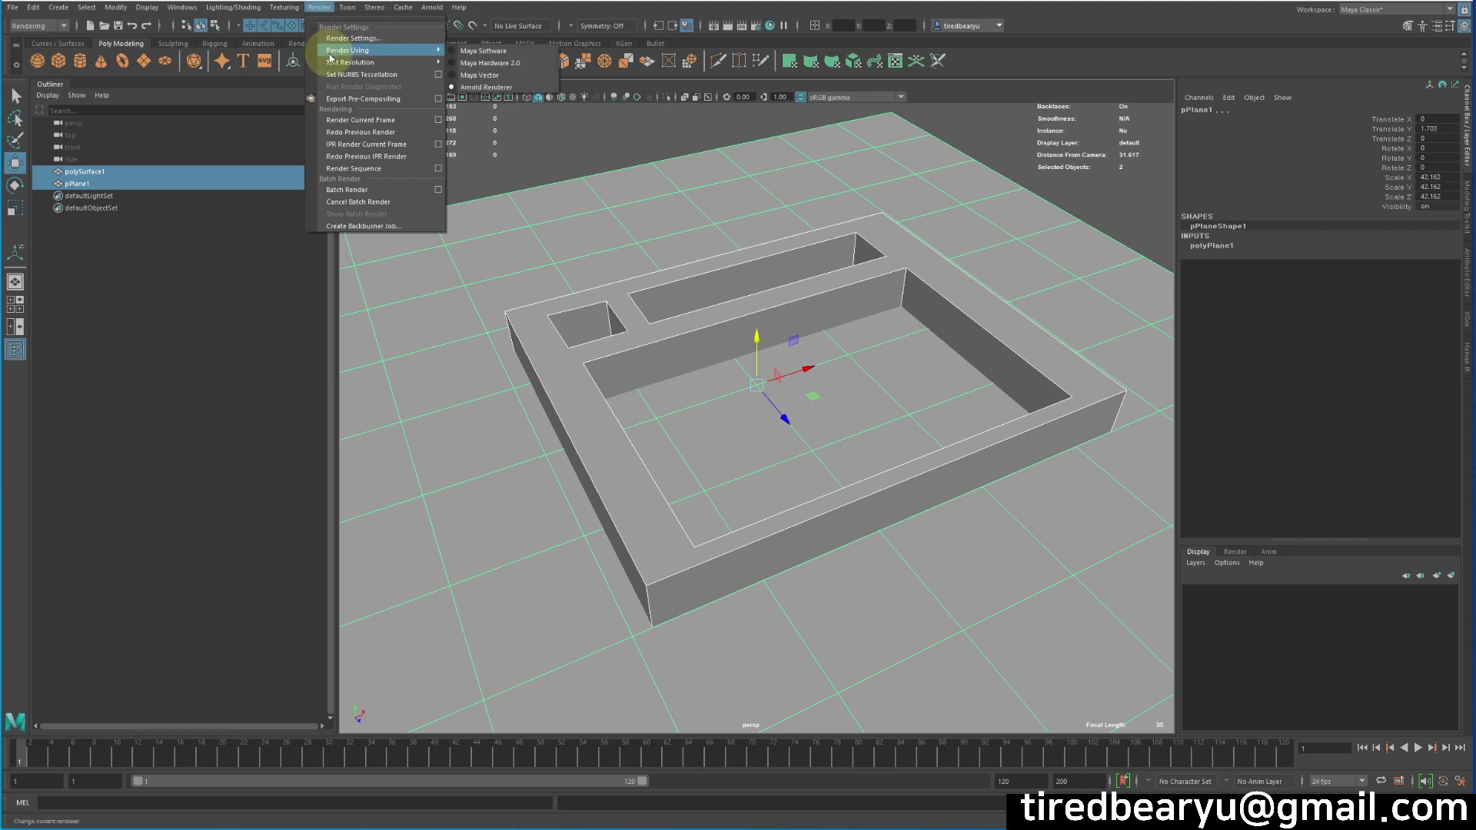
mouse_move(376, 60)
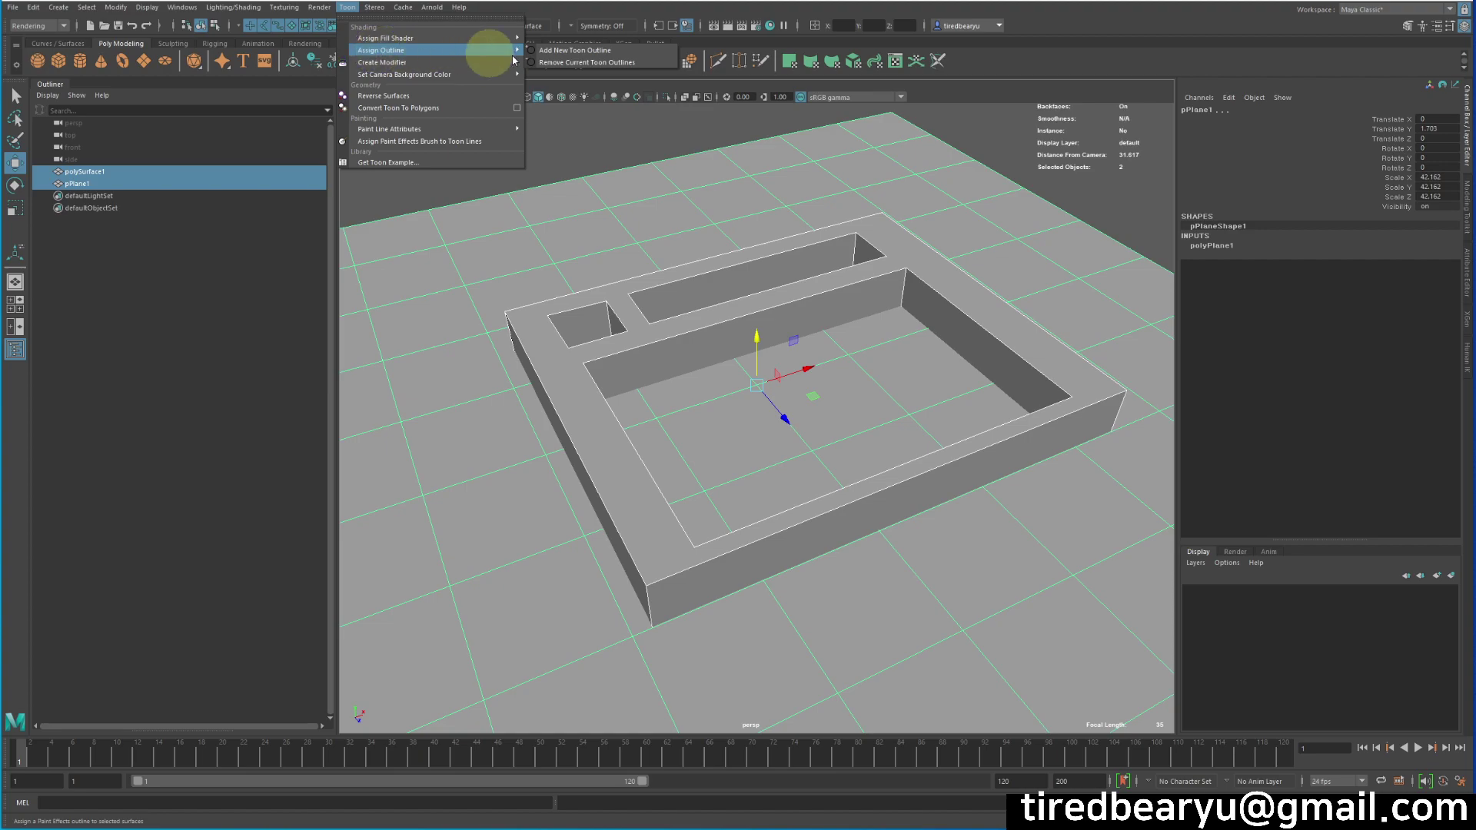
click(598, 52)
Clear the selection and examine the toon outlines on the walls and plane from several angles and distances
alt+drag(976, 246, 758, 198)
alt+right_drag(758, 197, 1030, 263)
click(1031, 264)
alt+drag(1031, 264, 949, 369)
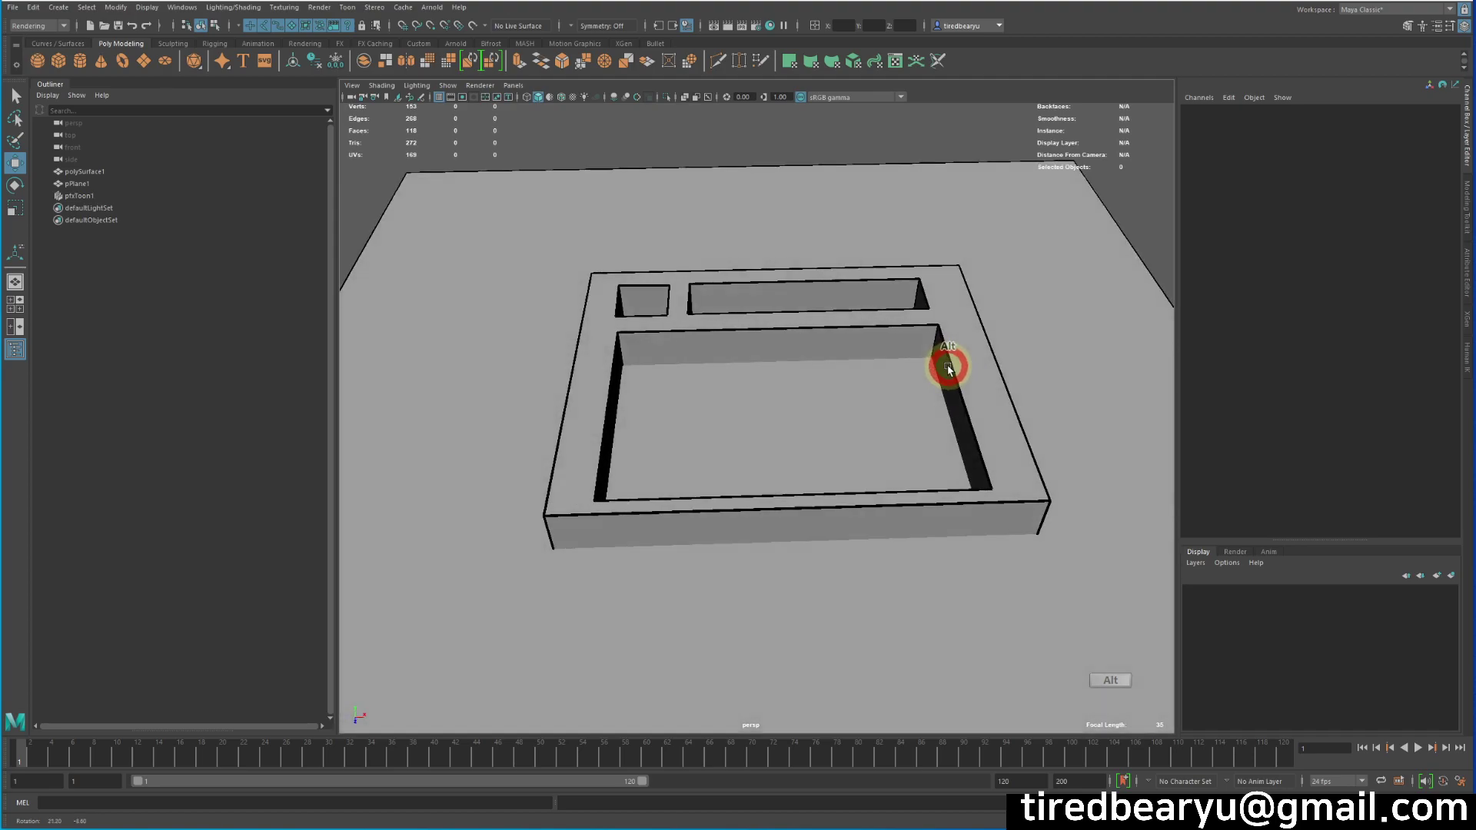
alt+right_drag(948, 369, 797, 353)
mouse_move(797, 353)
alt+mouse_down()
mouse_move(722, 326)
mouse_move(781, 343)
alt+mouse_up()
alt+right_drag(782, 343, 943, 376)
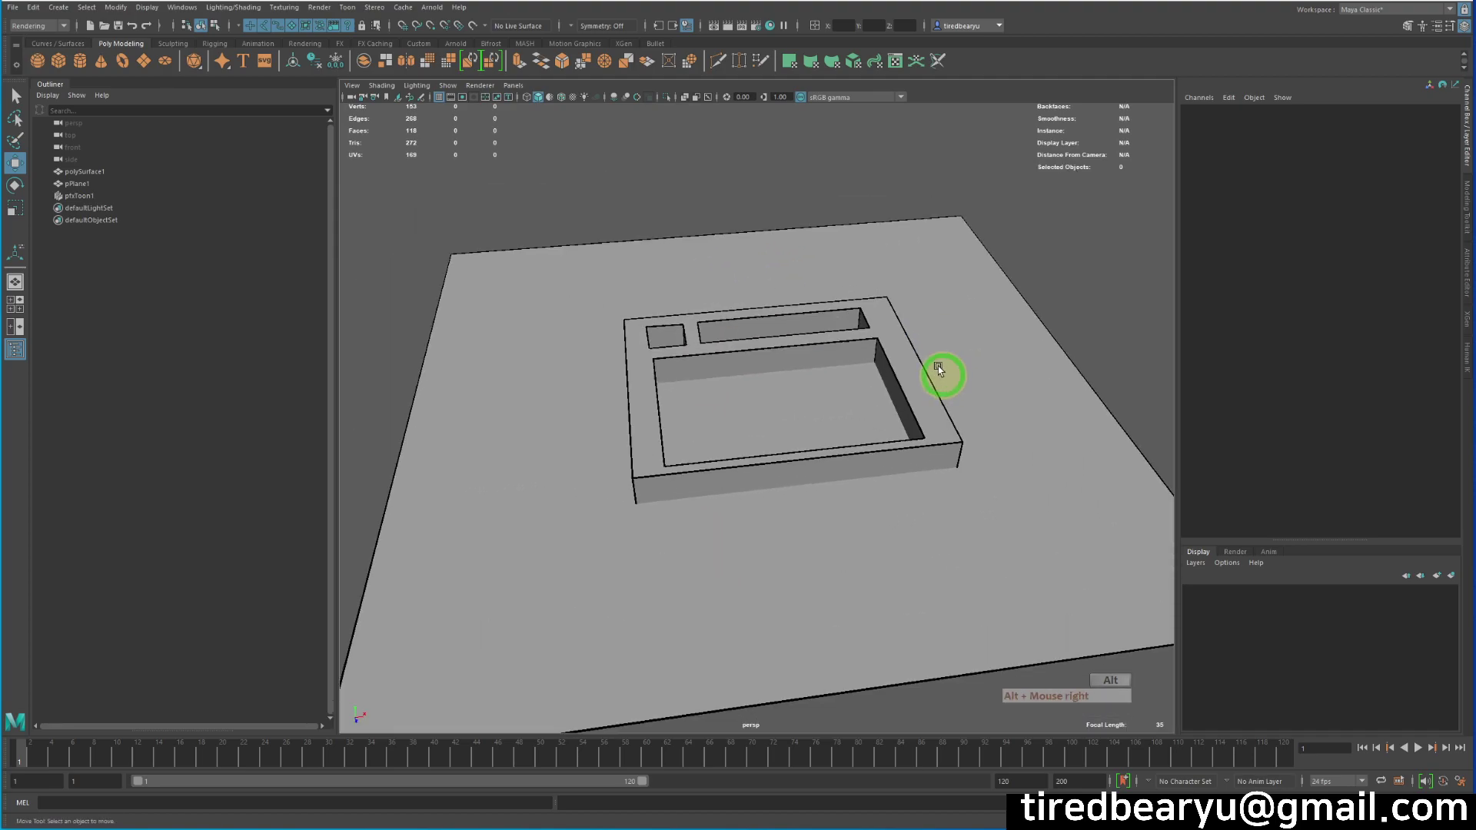
alt+middle_drag(944, 376, 897, 346)
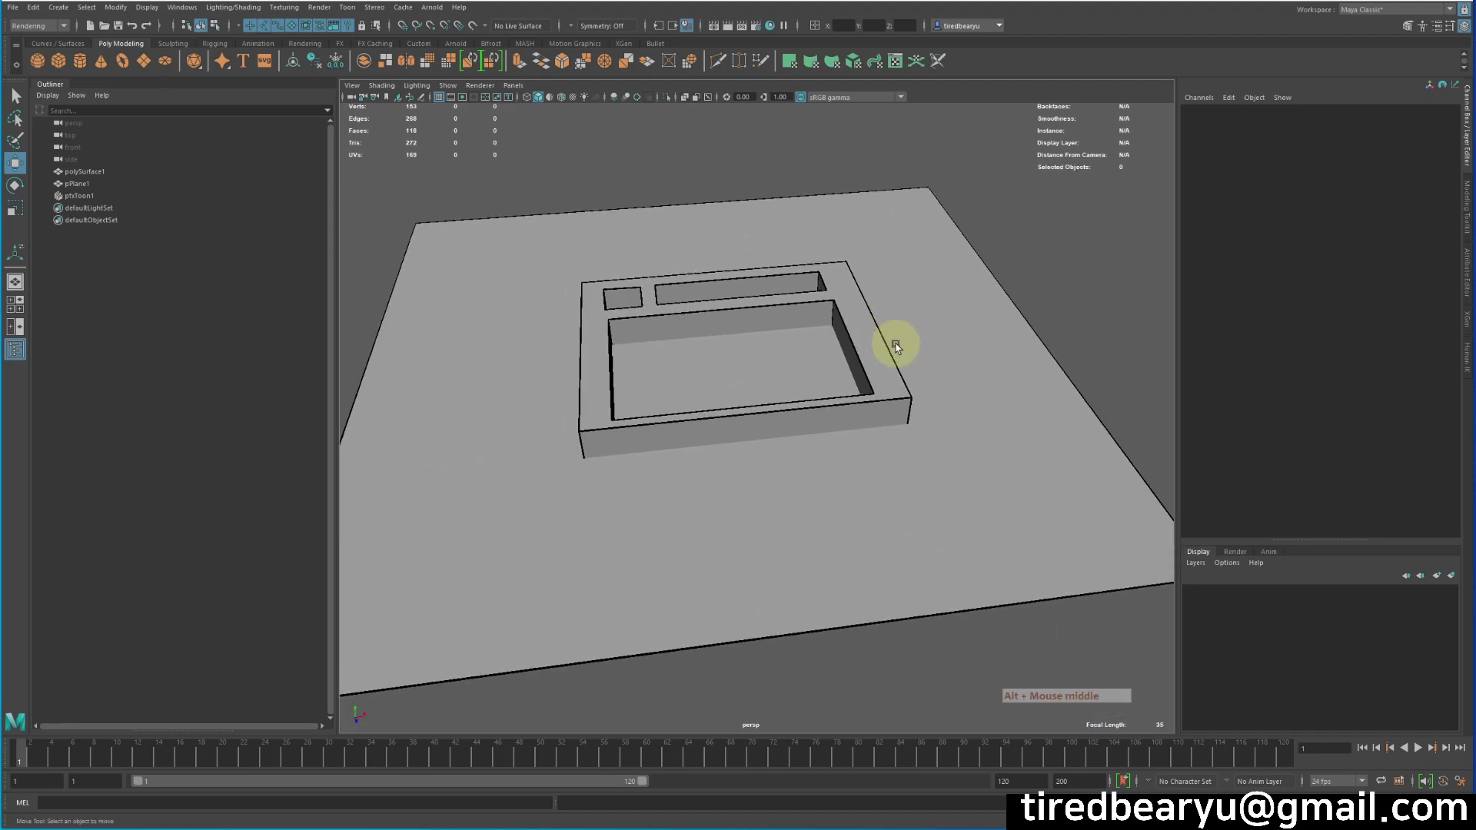
Select the toon outline object, open its attributes and inspect the line where the walls meet the plane
click(80, 196)
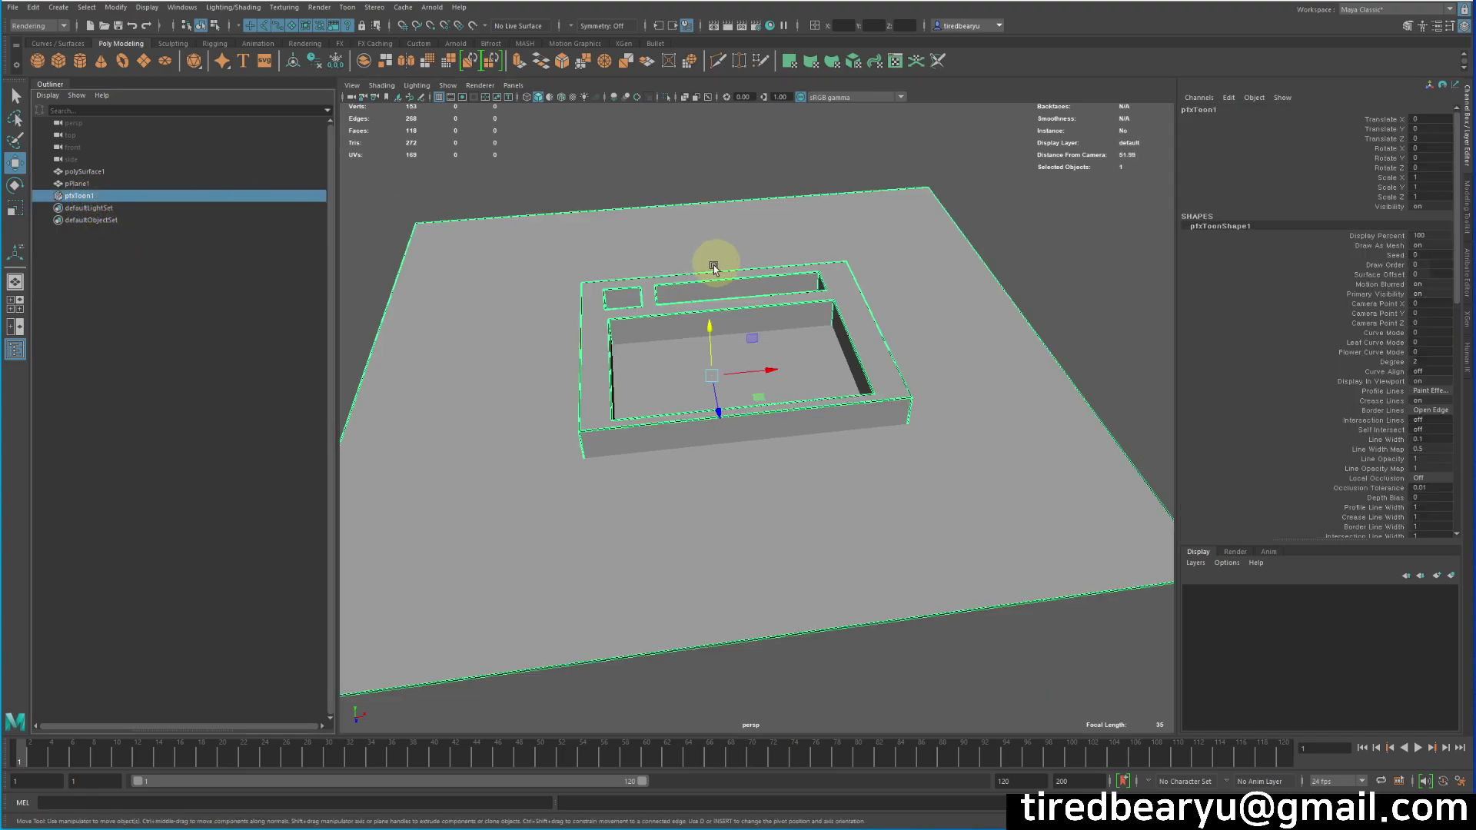
key(ctrl+a)
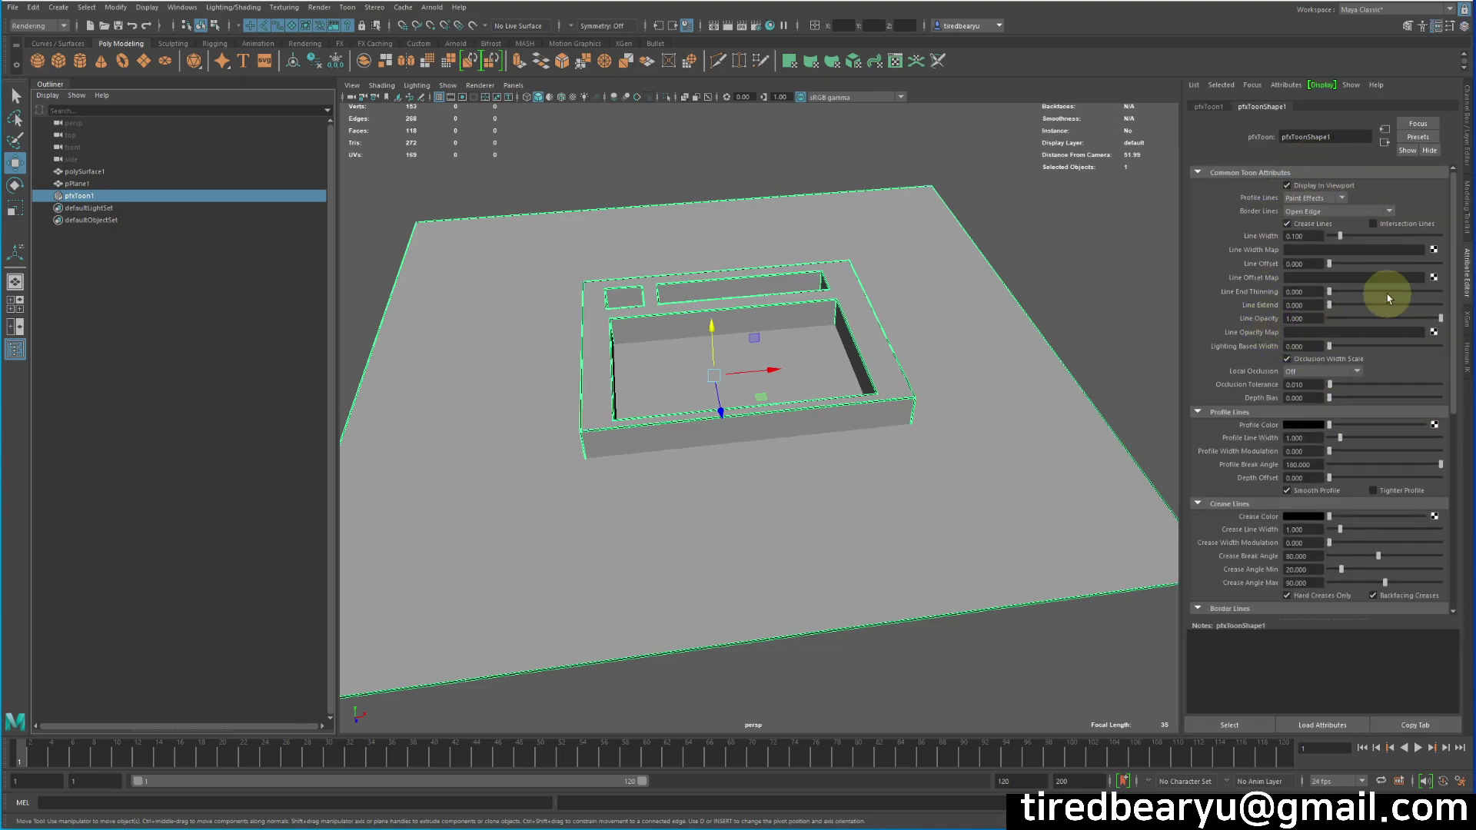
alt+right_drag(831, 365, 840, 368)
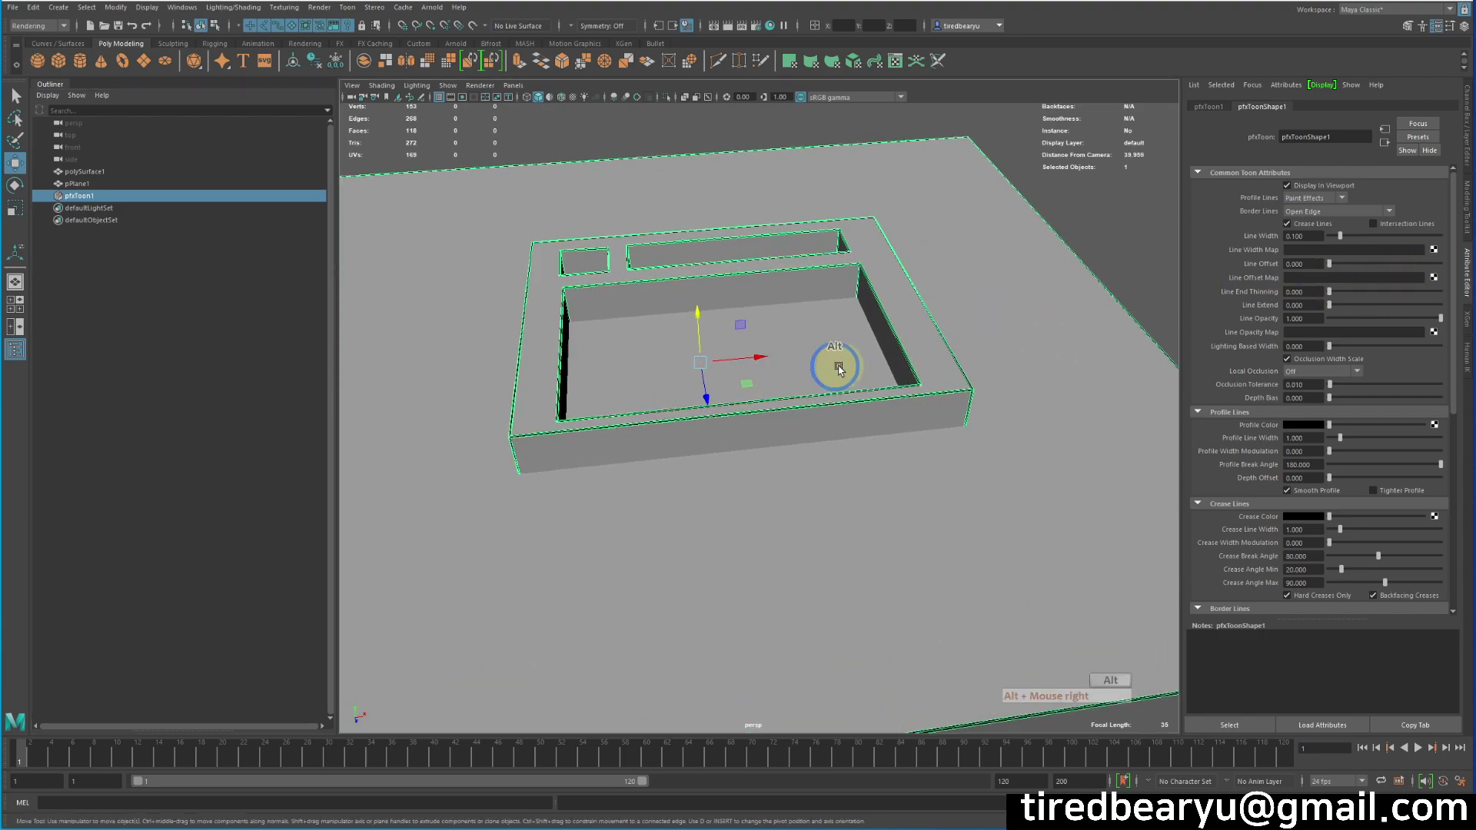
alt+middle_drag(698, 492, 786, 391)
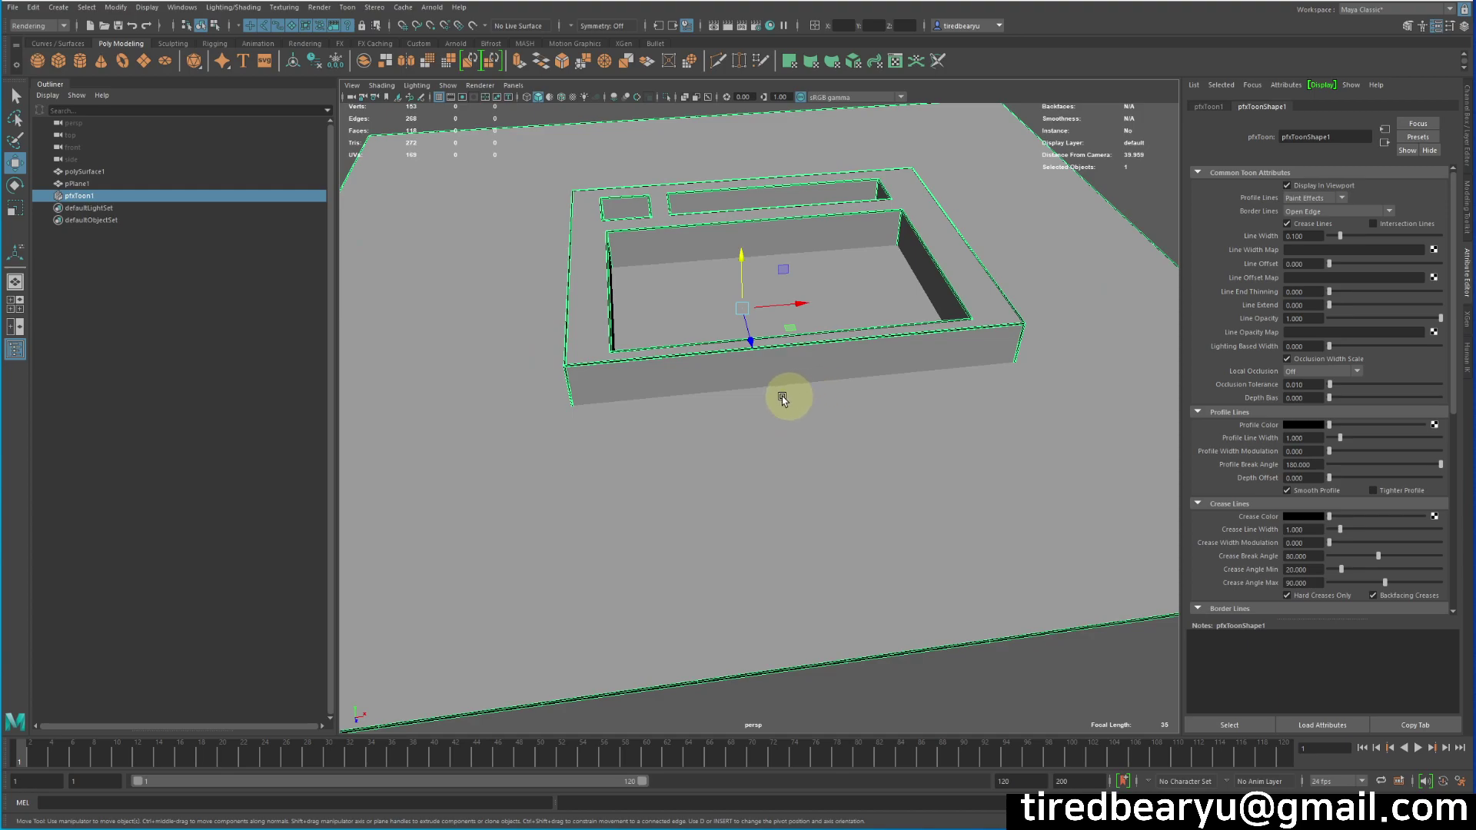
alt+drag(941, 380, 952, 379)
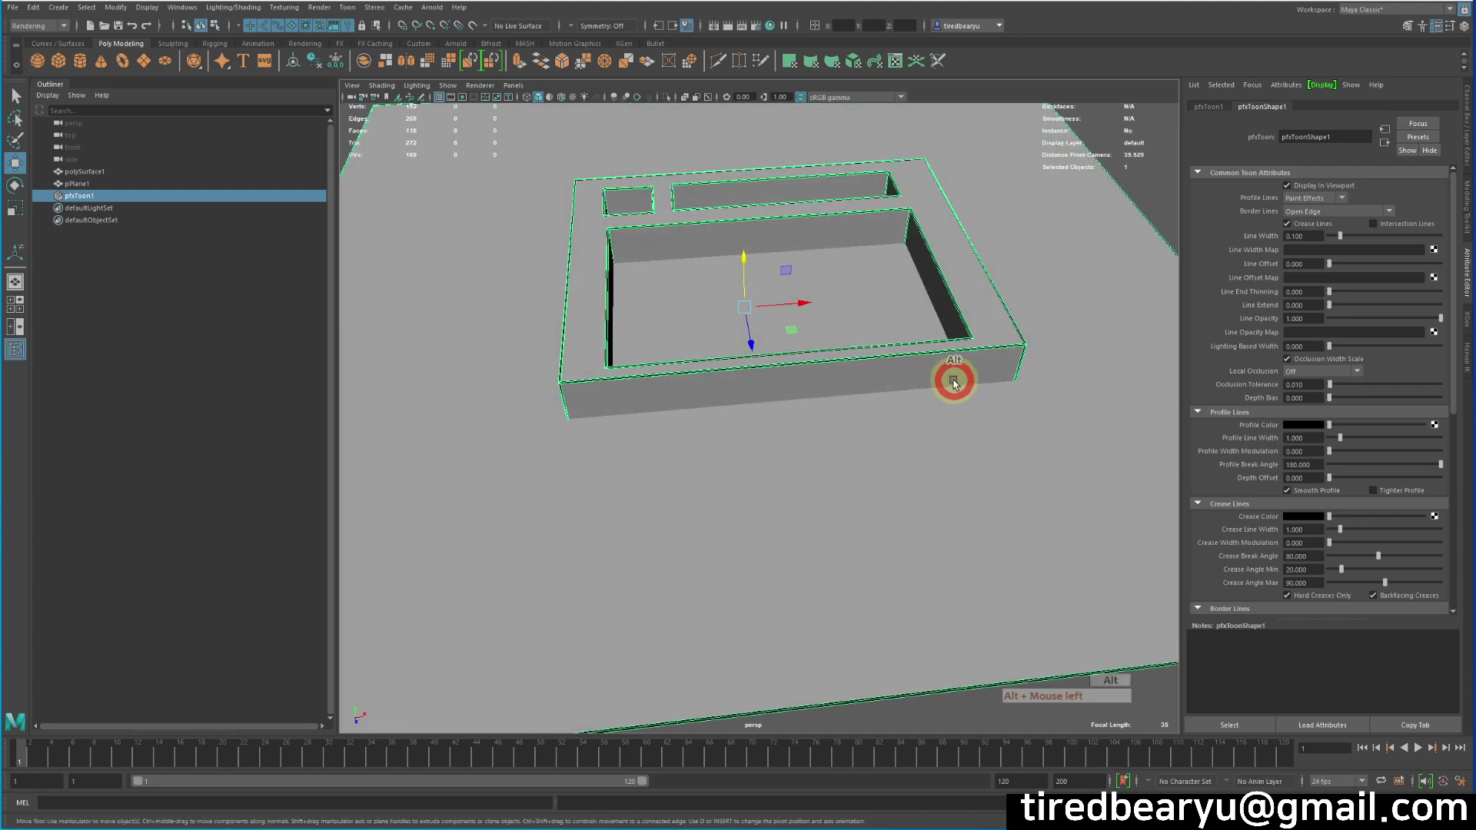
Enable Intersection Lines on the toon outline, inspect the walls' base, and undo the change for comparison
click(1400, 230)
mouse_move(1066, 309)
alt+mouse_down()
mouse_move(778, 339)
mouse_move(747, 380)
mouse_move(828, 333)
mouse_move(1061, 284)
mouse_move(1196, 227)
mouse_move(1054, 284)
alt+mouse_up()
click(1054, 285)
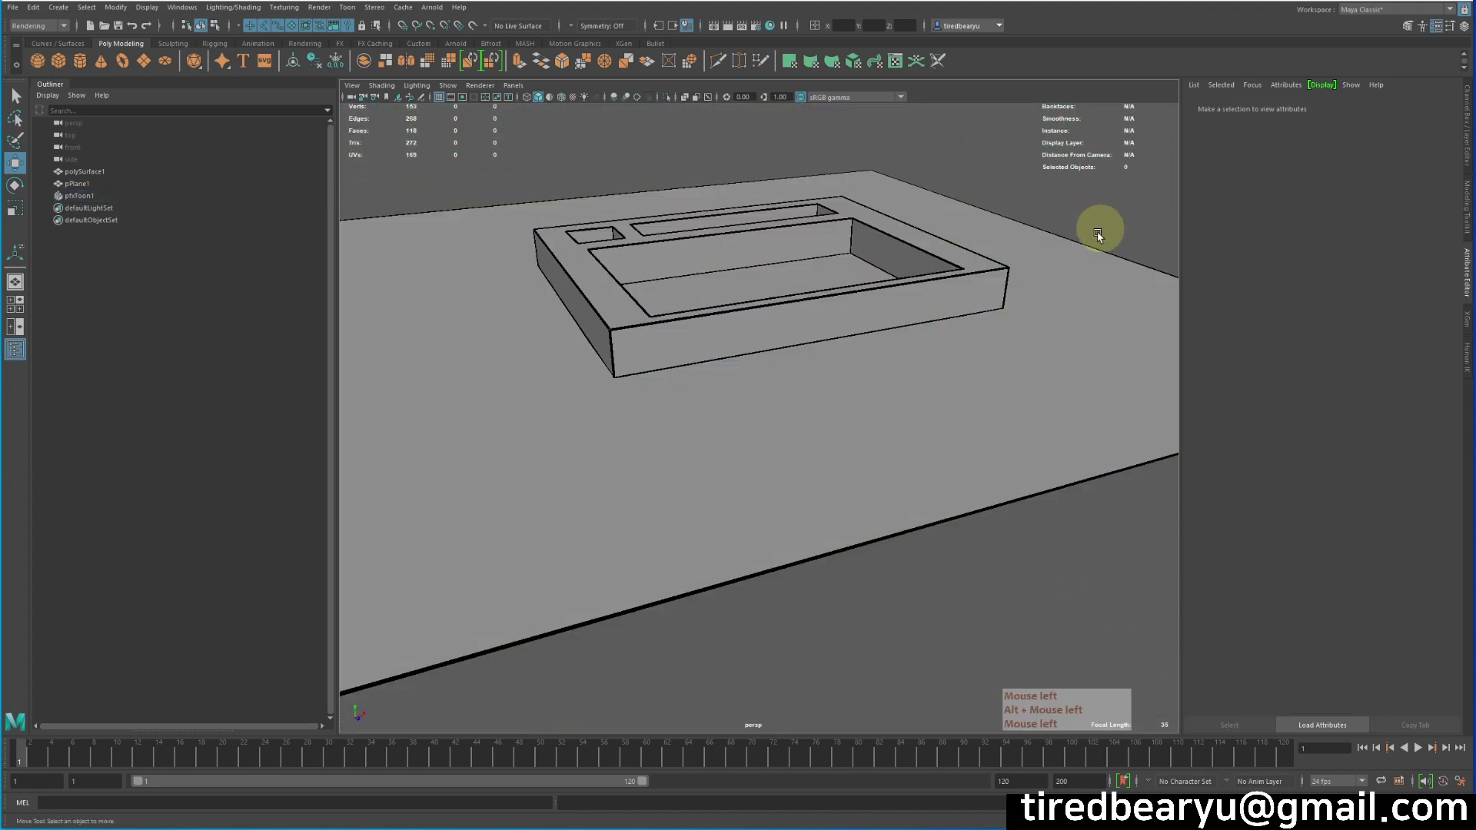
alt+drag(751, 346, 944, 357)
key(ctrl+z)
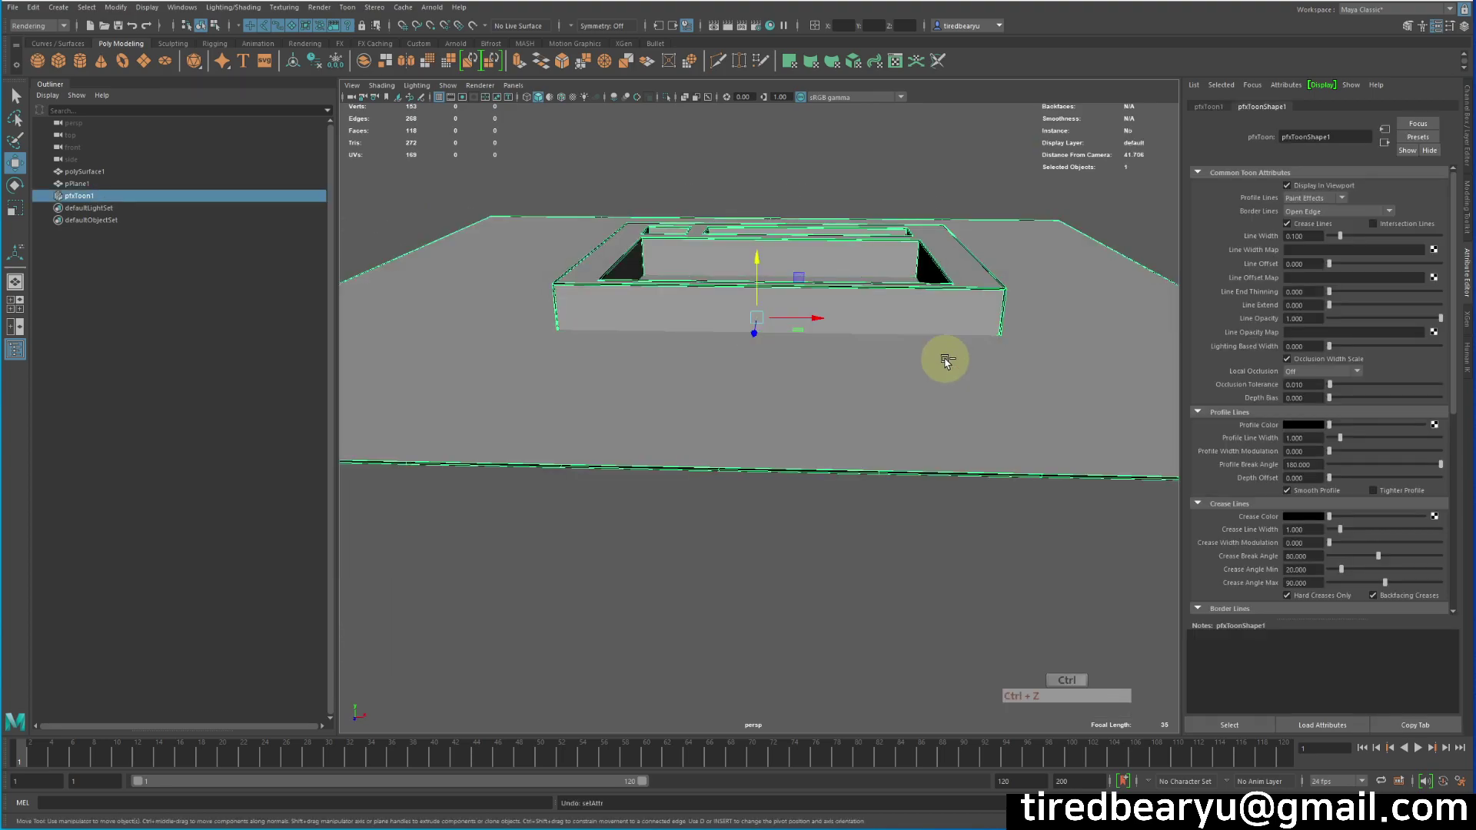
Turn Intersection Lines back on for the toon outline and inspect the outlined model from above
click(895, 200)
alt+drag(769, 319, 853, 303)
click(769, 283)
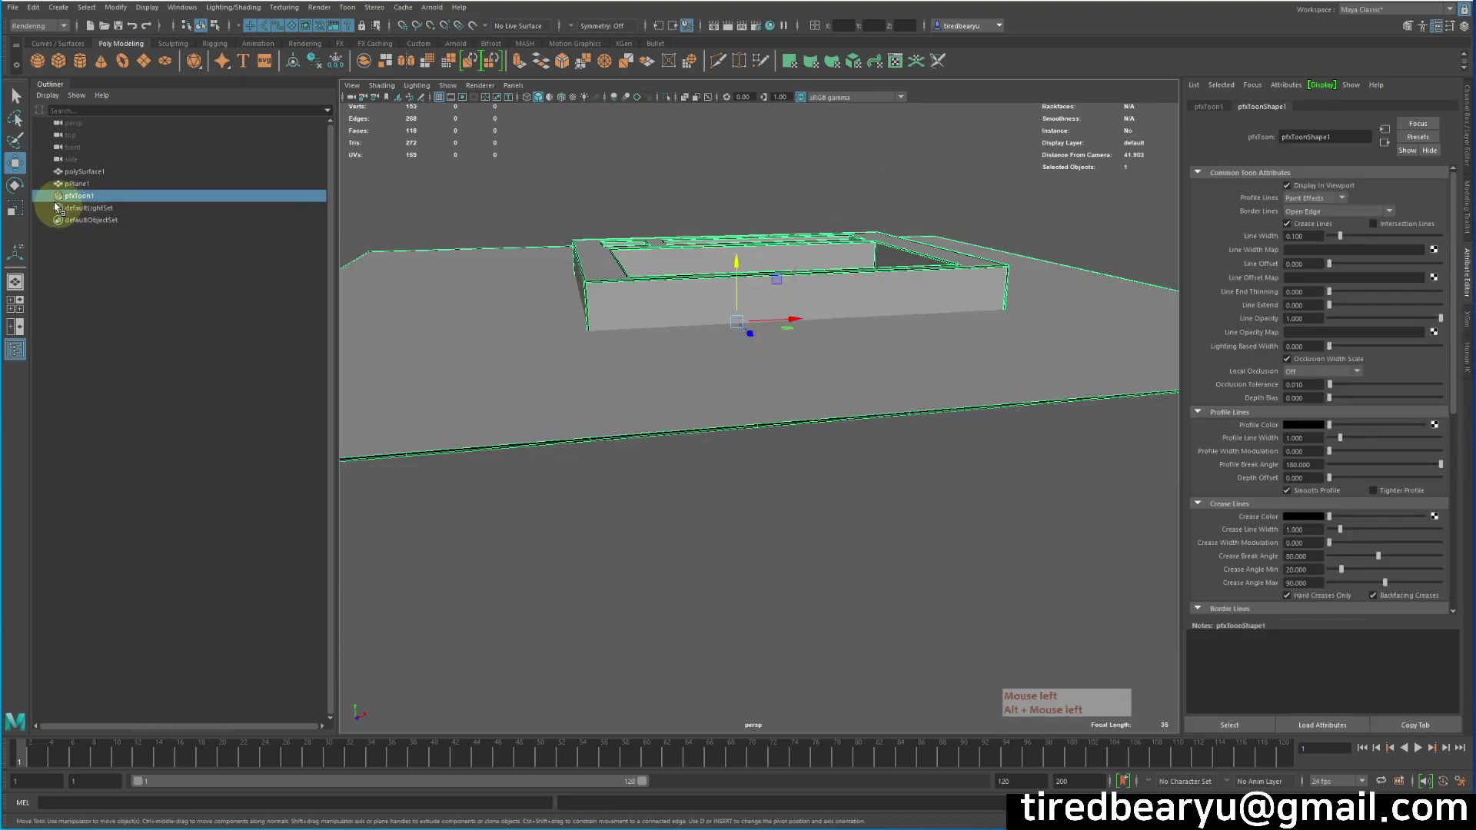
click(1412, 224)
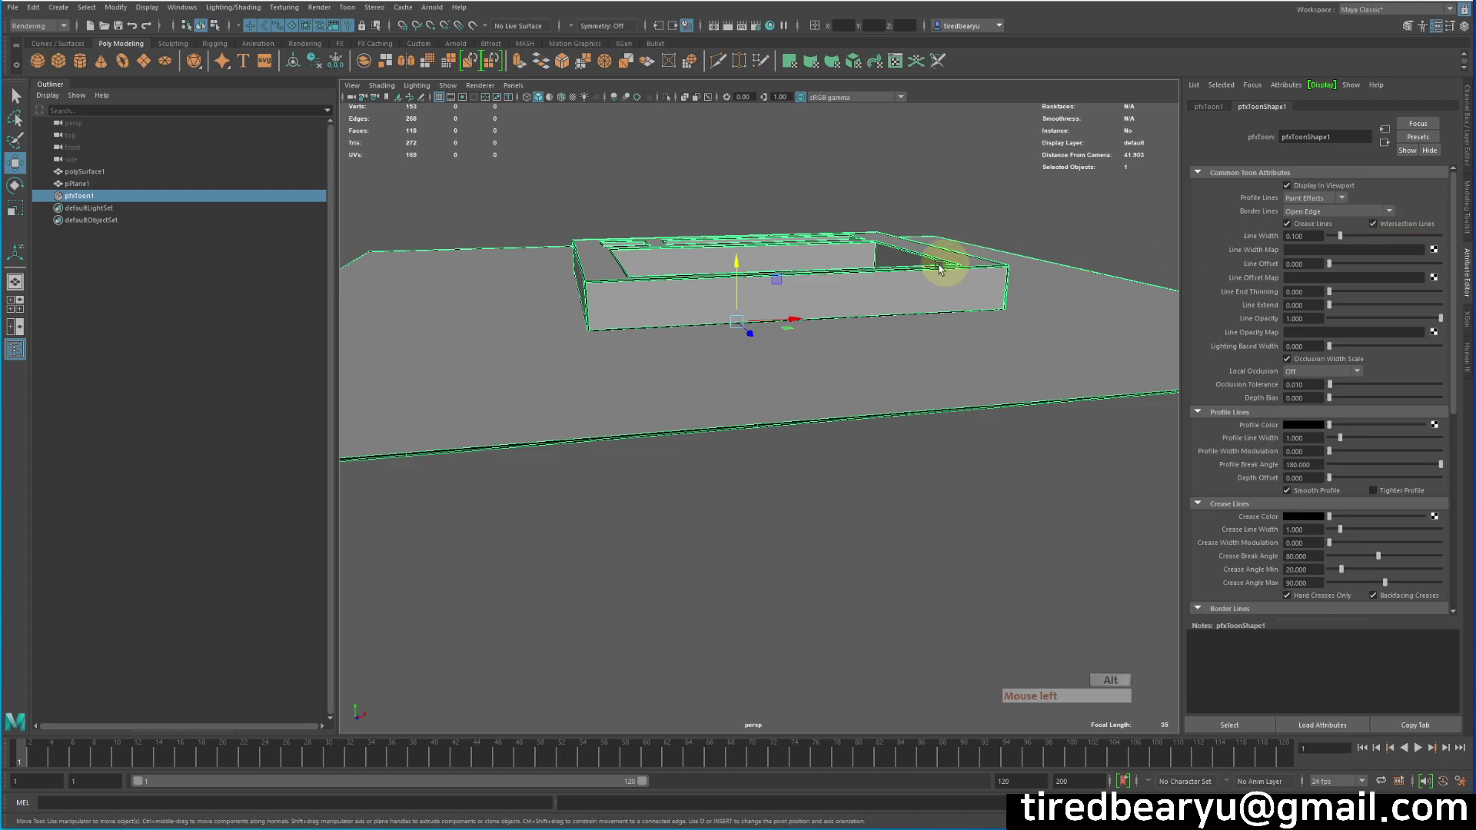
alt+drag(962, 264, 943, 283)
alt+right_drag(943, 283, 975, 270)
alt+drag(975, 270, 983, 297)
alt+right_drag(983, 297, 902, 453)
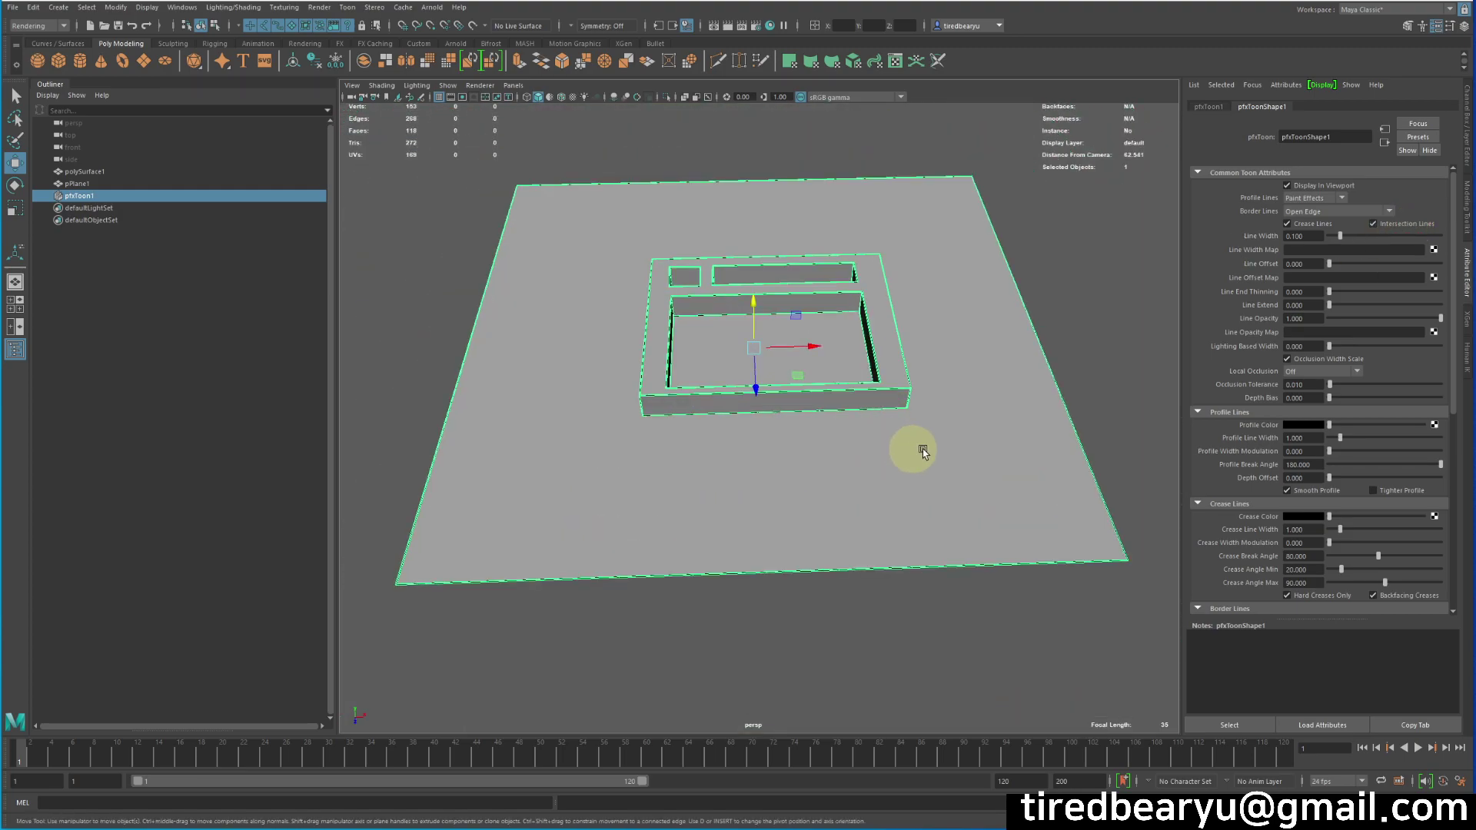
Turn off Crease Lines on the toon outline, inspect the walls up close, and undo the change
alt+click(1028, 393)
click(1313, 224)
alt+right_drag(1025, 289, 1390, 300)
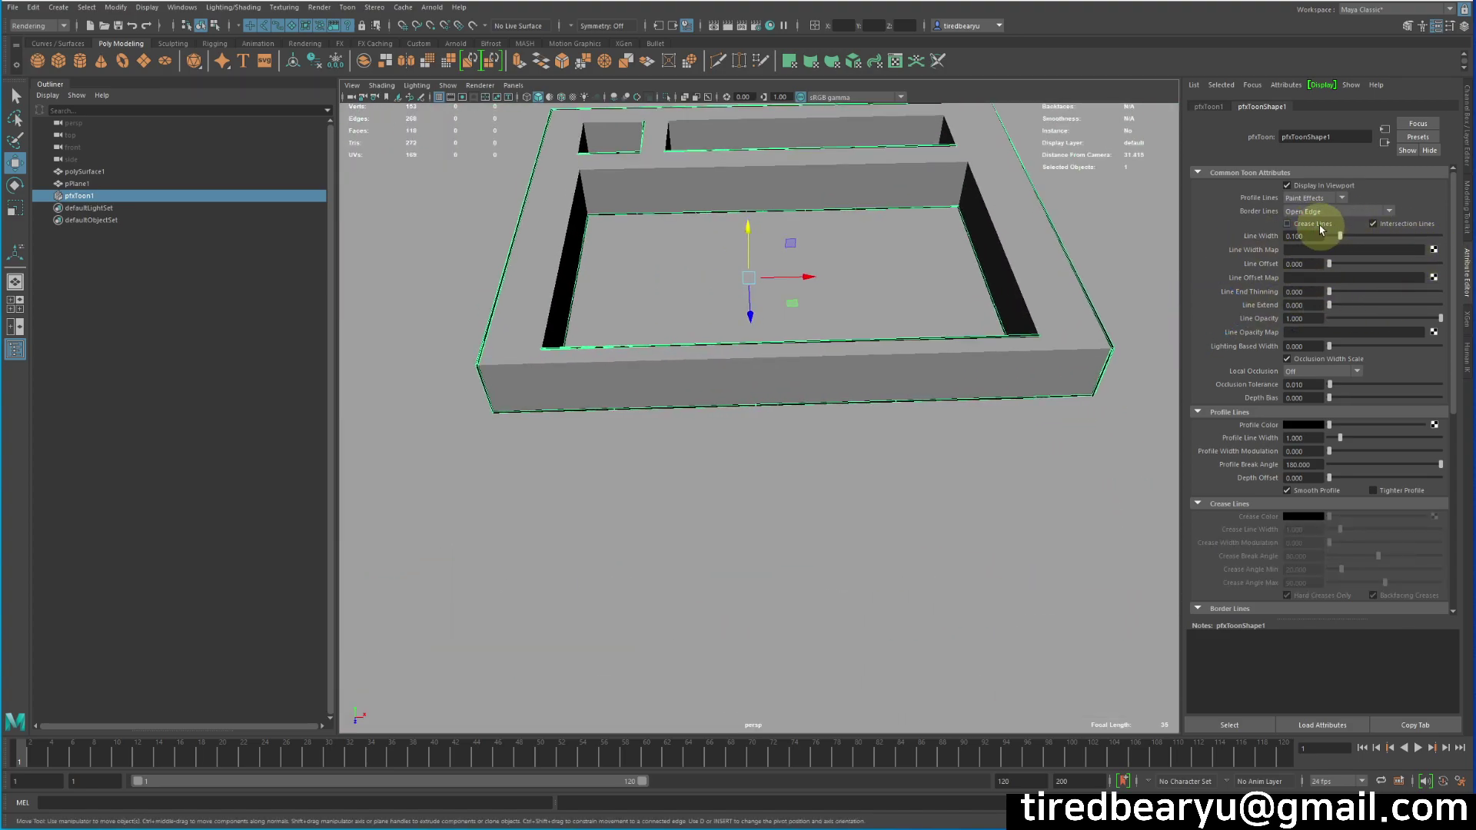
alt+right_drag(889, 297, 1250, 283)
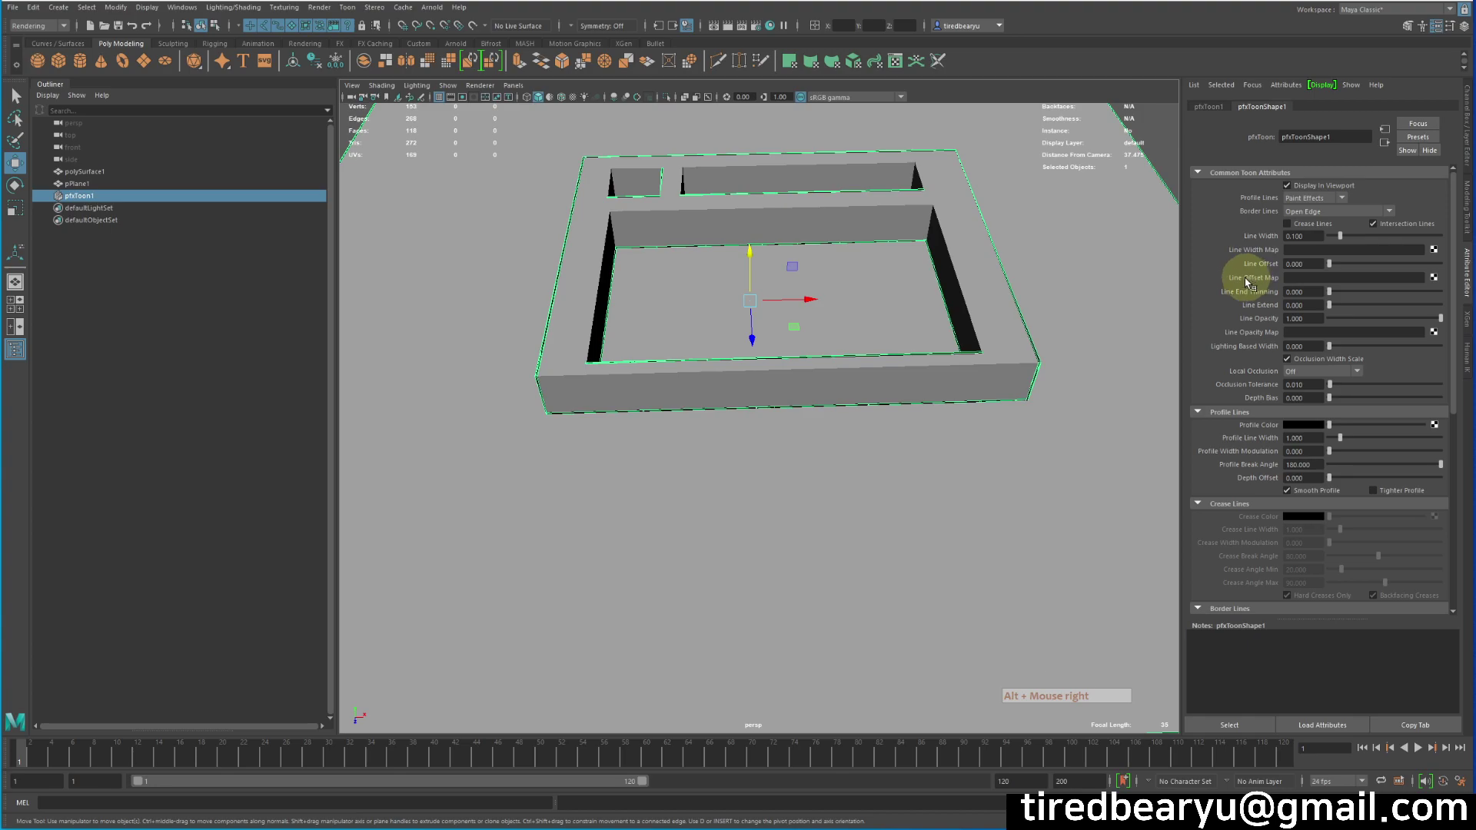
key(ctrl+z)
alt+right_drag(1039, 355, 1169, 316)
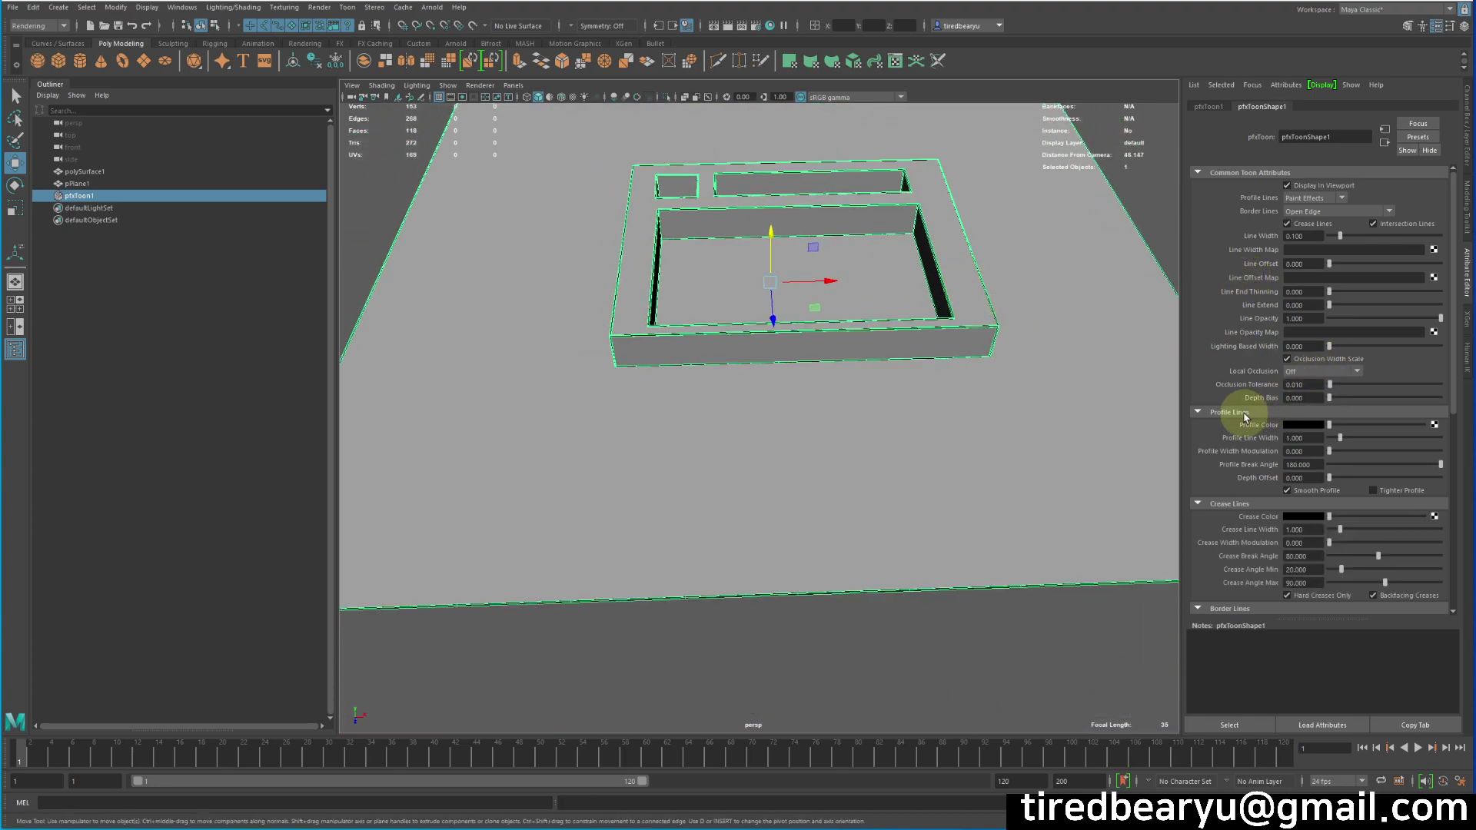
Set the toon outline's Profile, Crease and Border Line Widths to 0 and inspect the walls
scroll(1244, 416, down, 2)
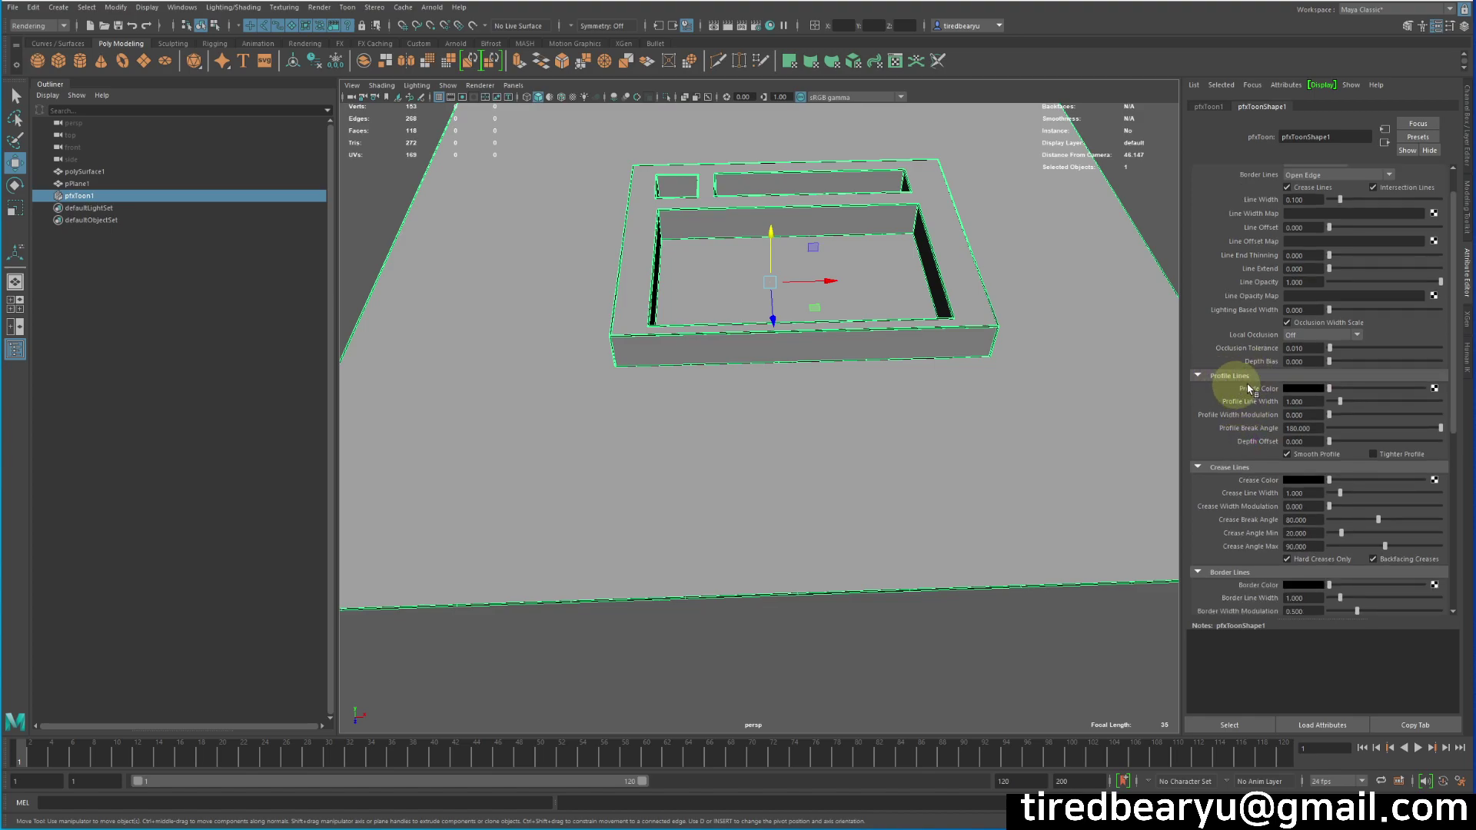
scroll(1222, 476, down, 3)
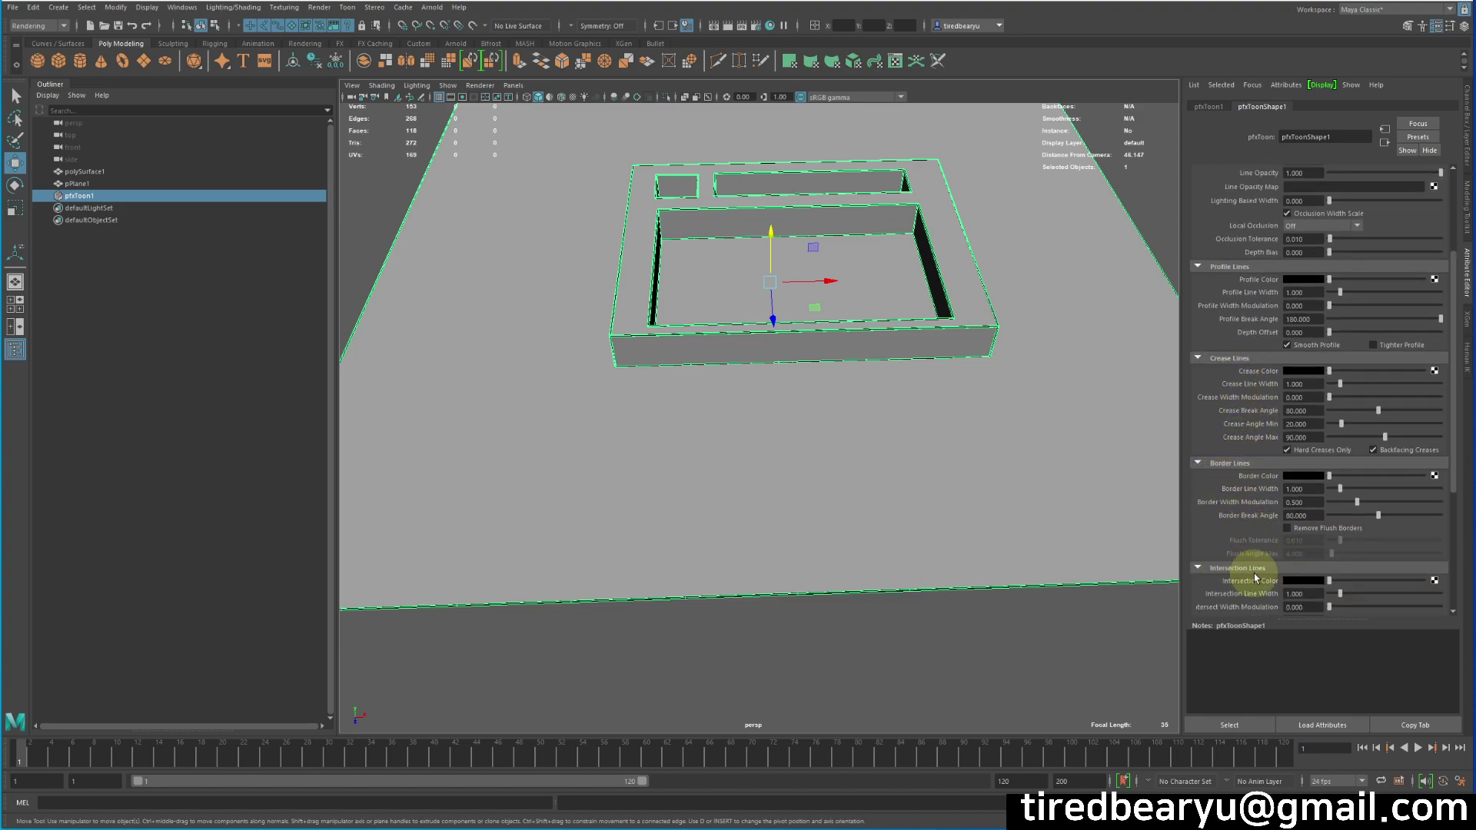
scroll(1254, 577, down, 1)
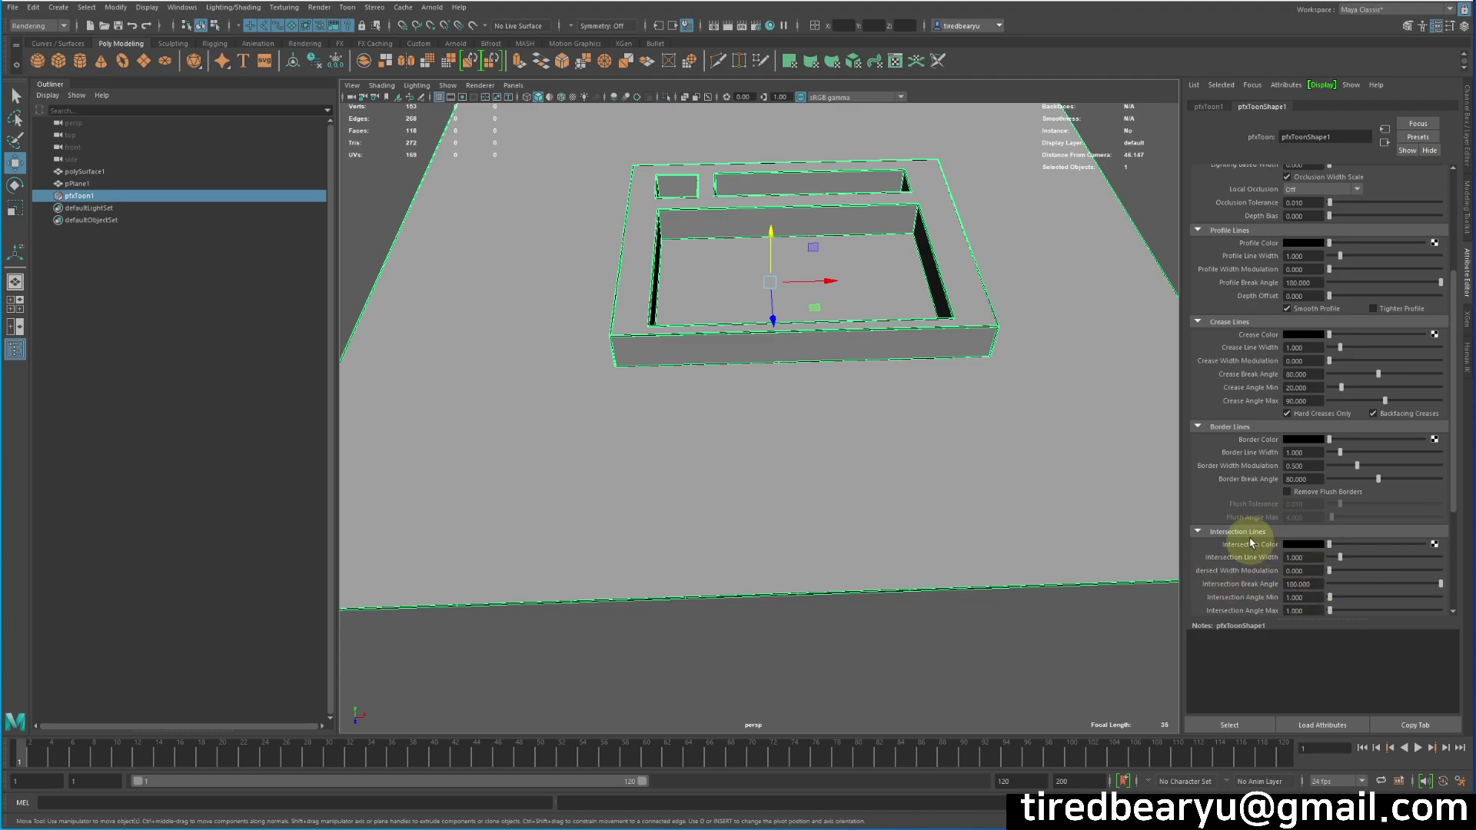
scroll(1248, 540, up, 2)
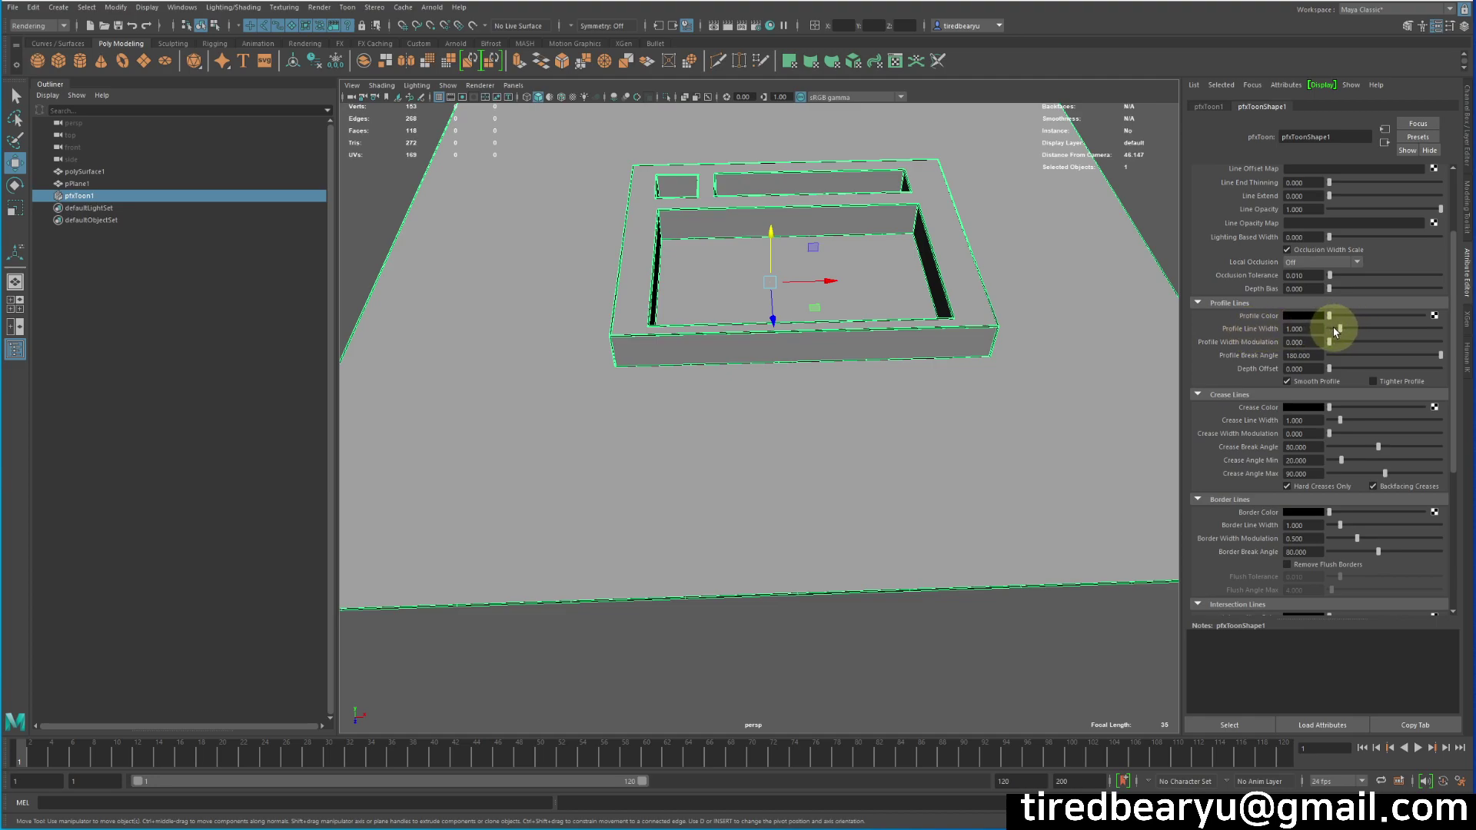
drag(1339, 329, 1311, 336)
drag(1341, 421, 1330, 422)
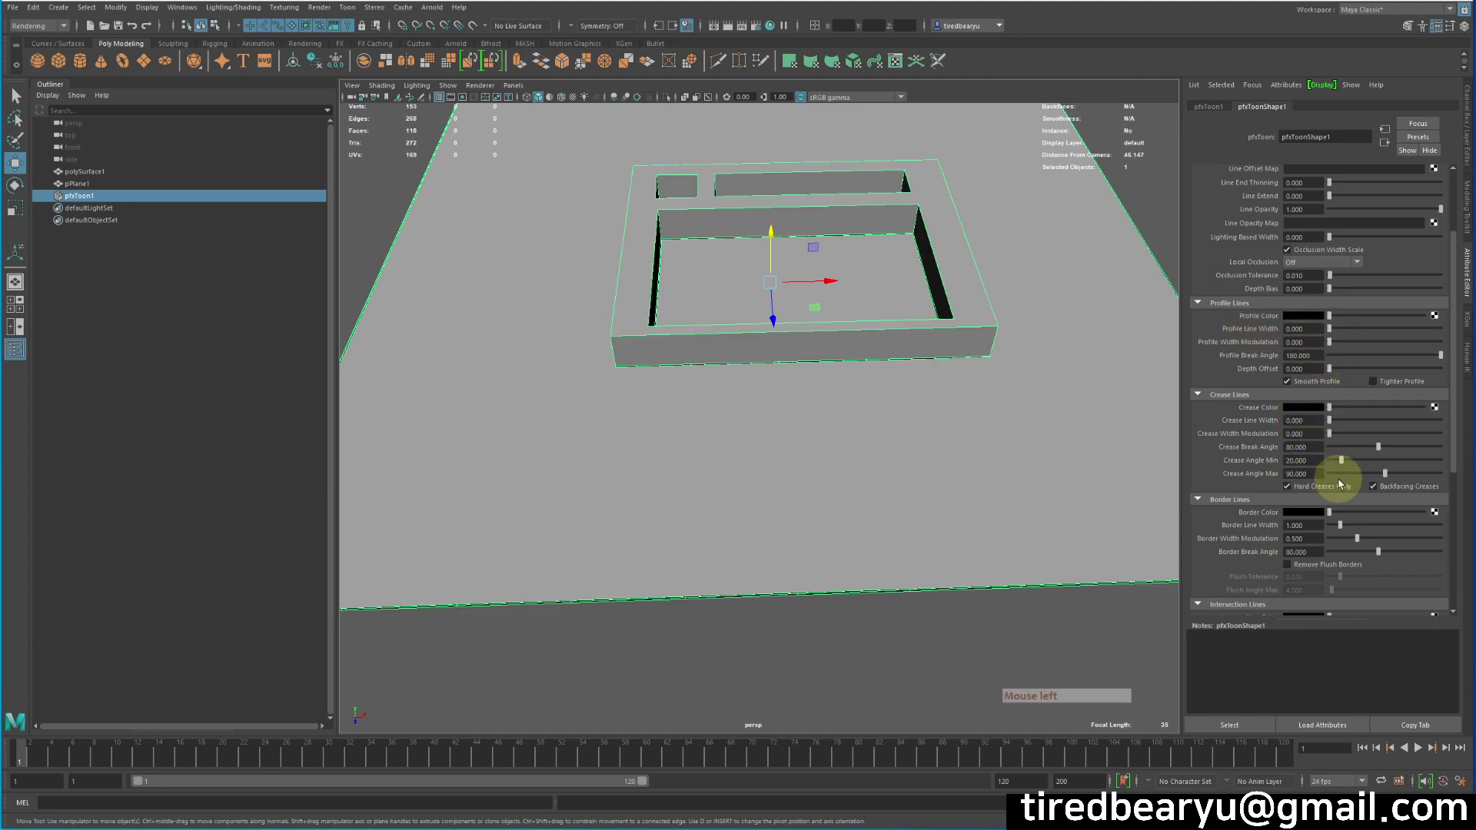
drag(1340, 525, 1325, 528)
alt+drag(1114, 517, 1123, 395)
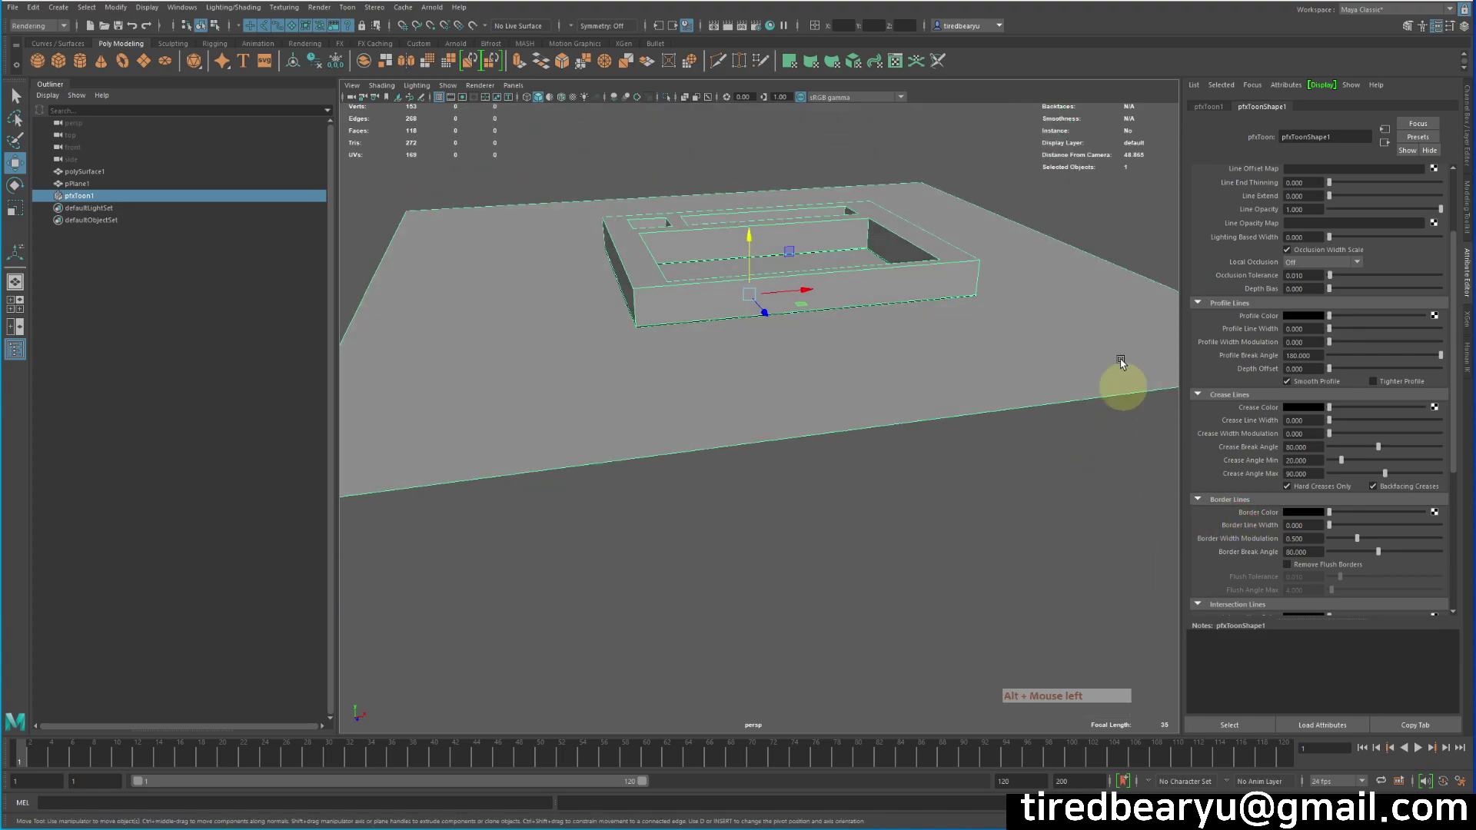
alt+drag(986, 292, 1073, 340)
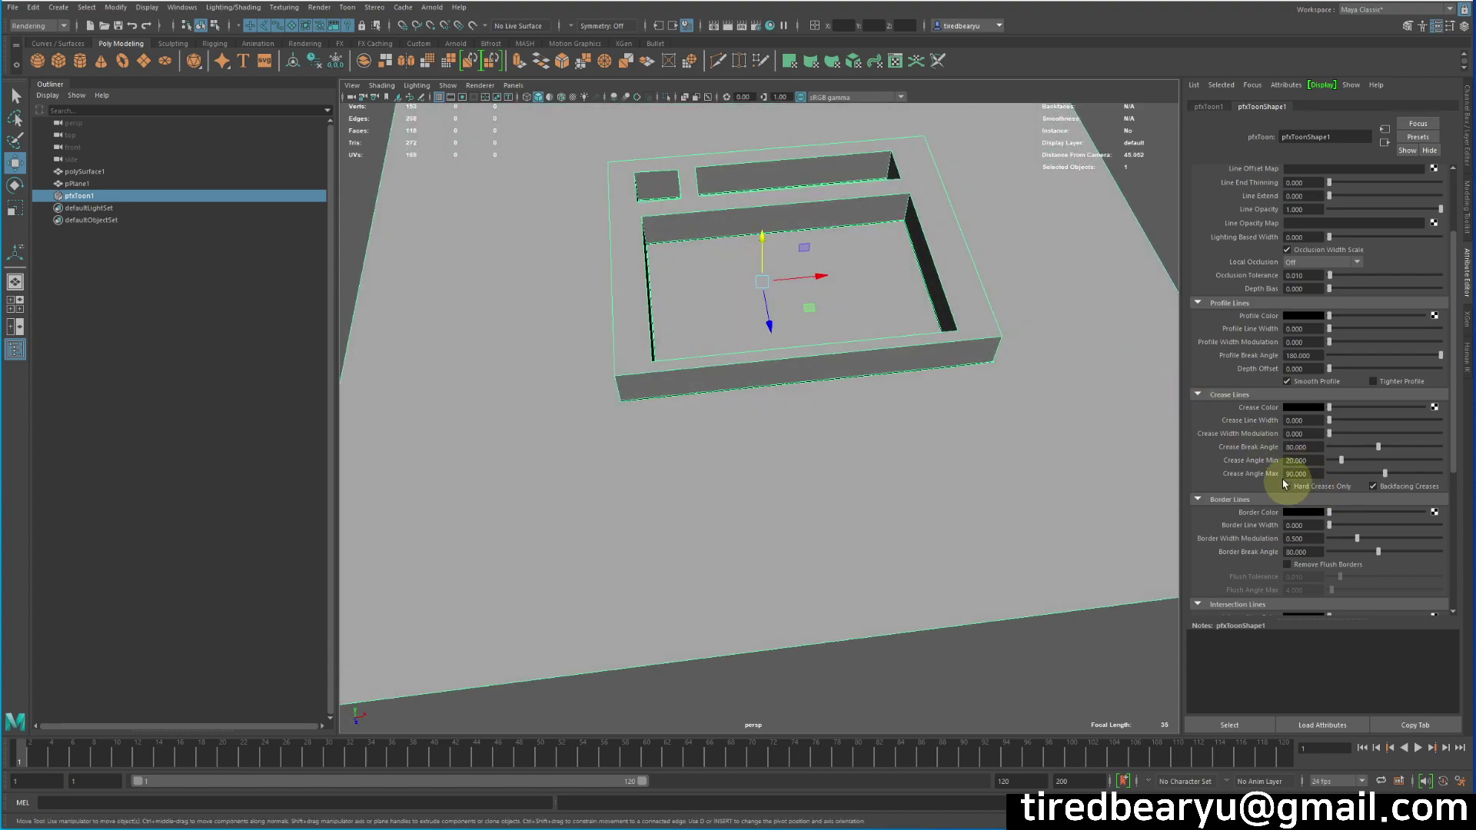
Select the extruded walls and the ground plane together and hide both
click(1156, 213)
alt+drag(1157, 213, 1018, 344)
key(4)
key(5)
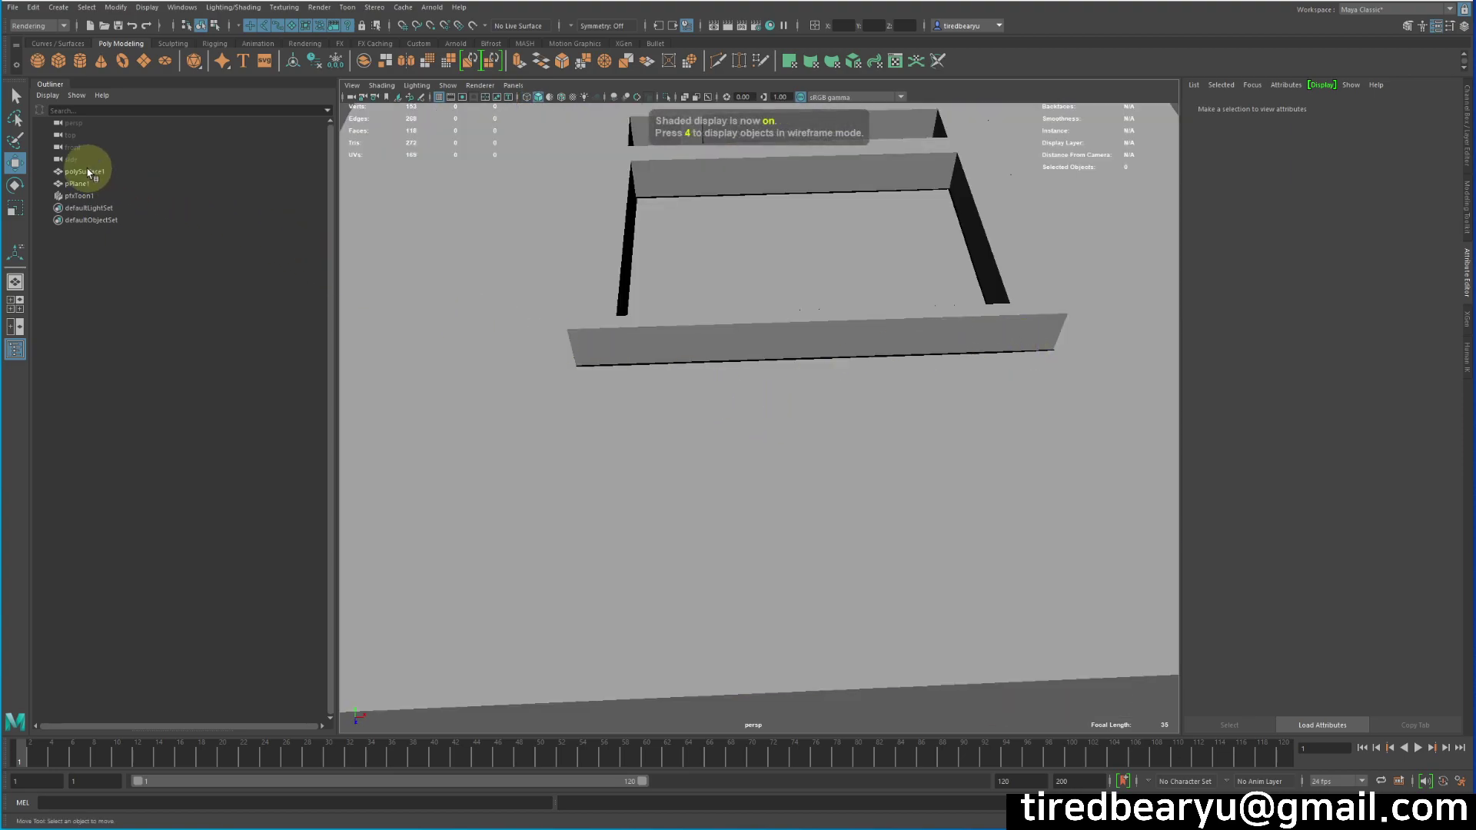
drag(97, 184, 97, 170)
alt+drag(754, 323, 817, 307)
alt+right_drag(818, 307, 644, 263)
key(h)
Examine the isolated intersection lines from several angles and reselect the toon outline object
click(1079, 296)
alt+right_drag(742, 296, 828, 302)
click(856, 381)
alt+drag(881, 457, 889, 465)
alt+right_drag(889, 466, 1013, 490)
click(1021, 495)
alt+drag(1021, 496, 979, 492)
alt+middle_drag(979, 491, 764, 481)
alt+drag(764, 481, 979, 510)
alt+right_drag(978, 509, 877, 464)
alt+drag(876, 464, 870, 510)
alt+right_drag(870, 510, 1038, 486)
drag(1019, 466, 1151, 578)
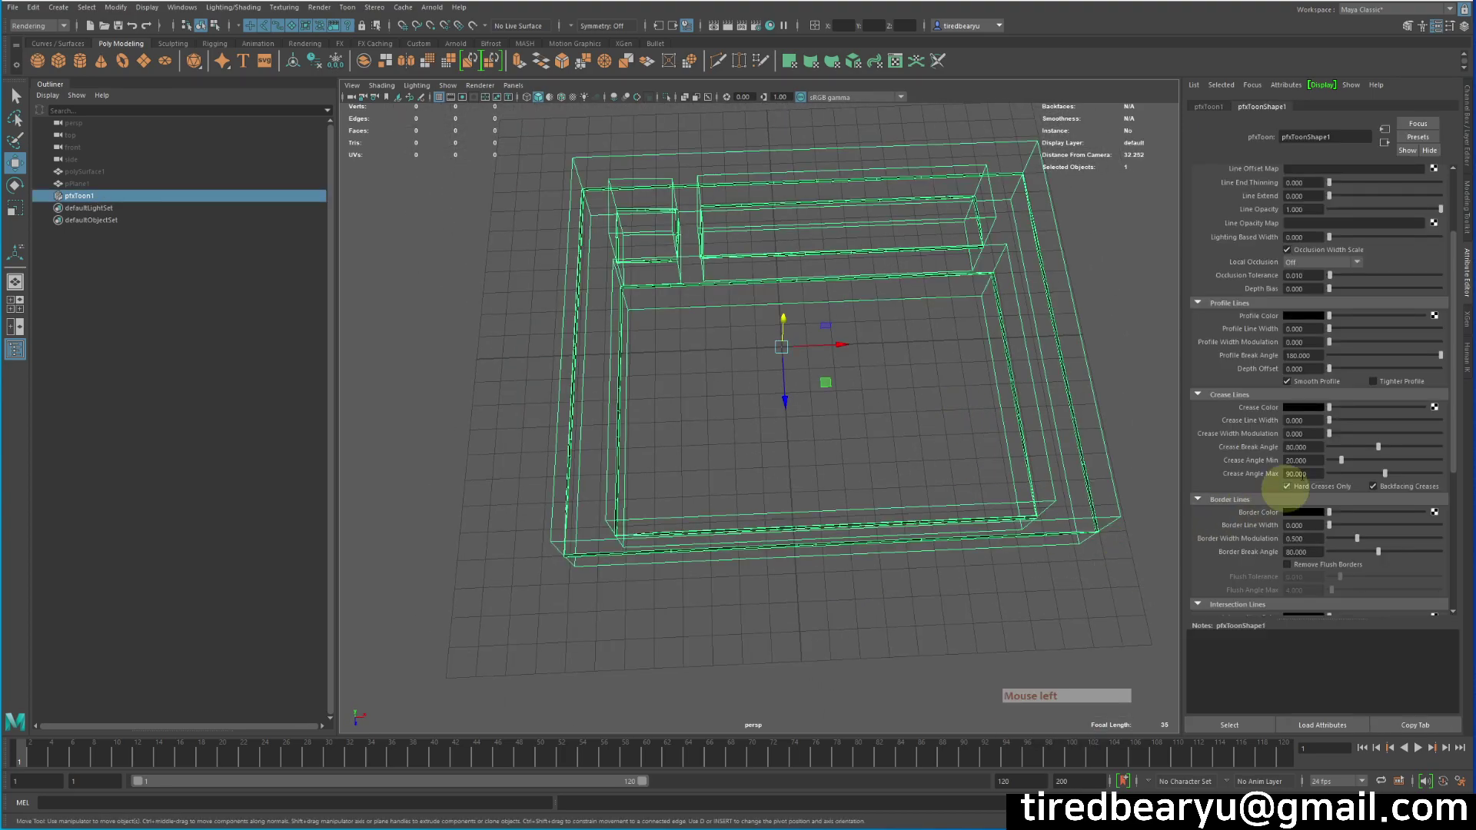
Set the toon outline's Intersection Break Angle to 0 and inspect the corners of the intersection lines from above
scroll(1299, 459, up, 3)
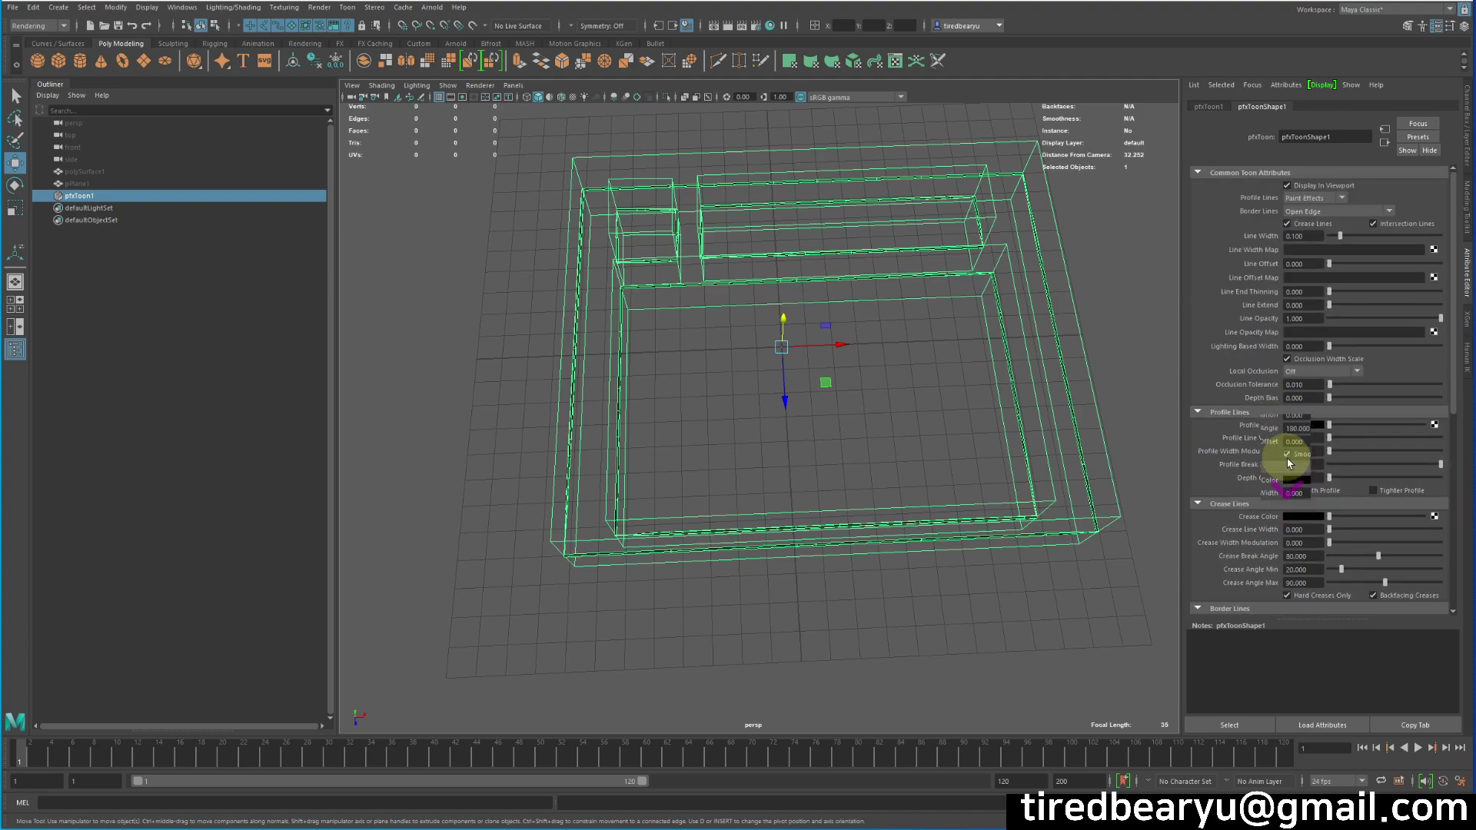
scroll(1292, 462, down, 8)
alt+middle_drag(1015, 415, 928, 399)
alt+drag(929, 399, 916, 408)
alt+right_drag(917, 408, 1018, 392)
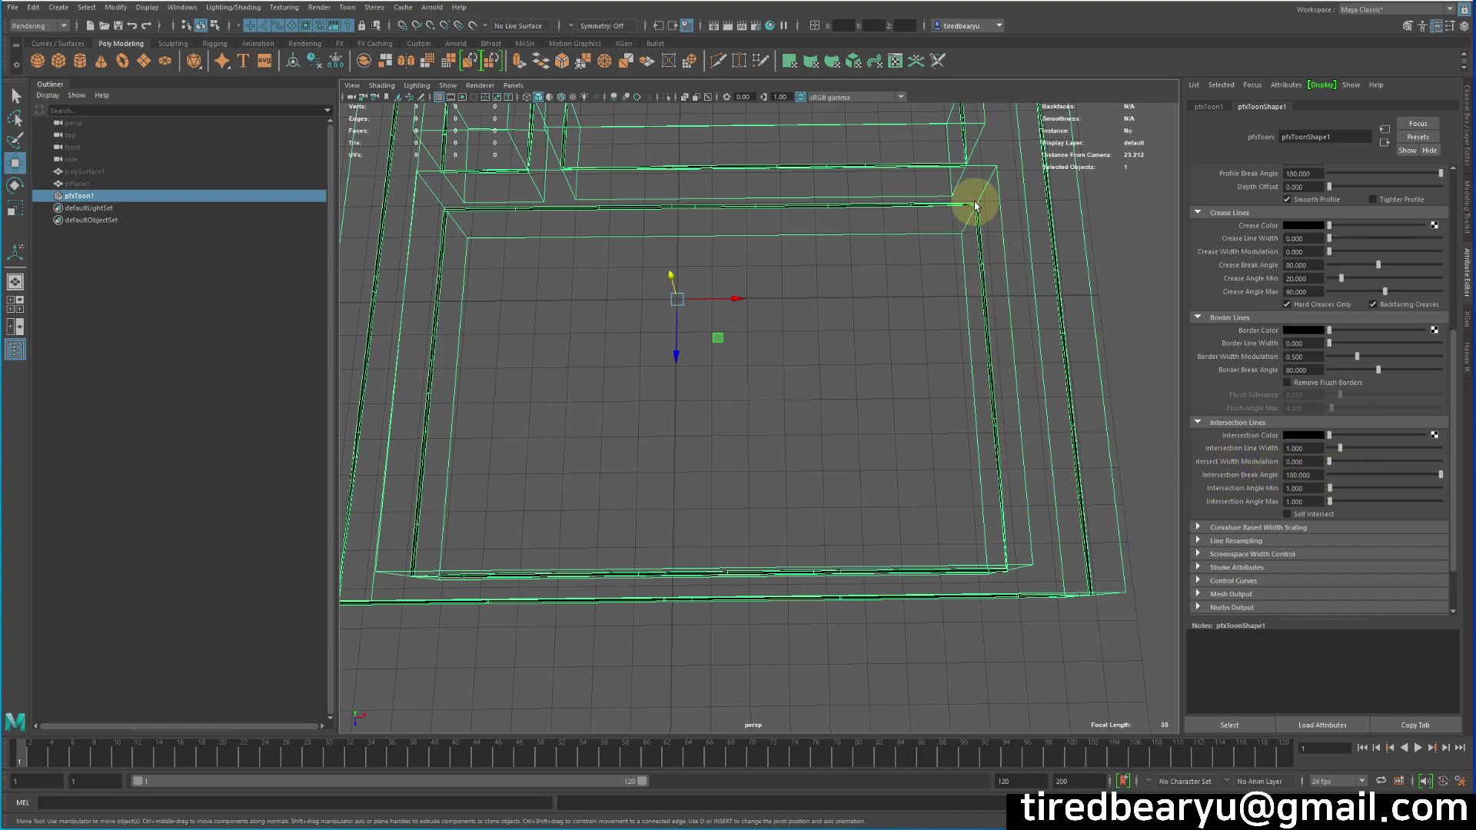
alt+middle_drag(954, 533, 997, 543)
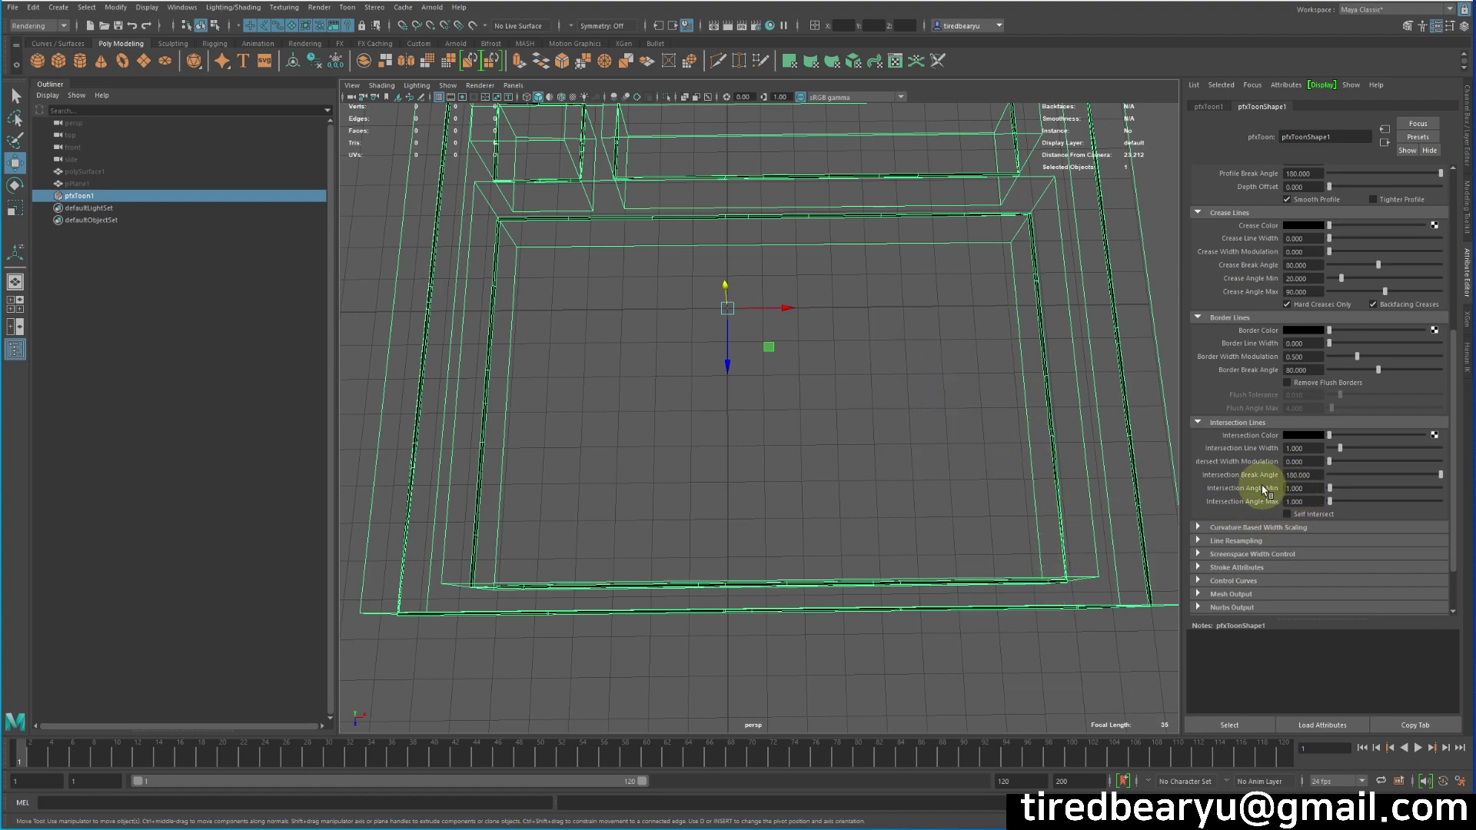
click(1338, 477)
click(966, 453)
alt+drag(966, 453, 968, 505)
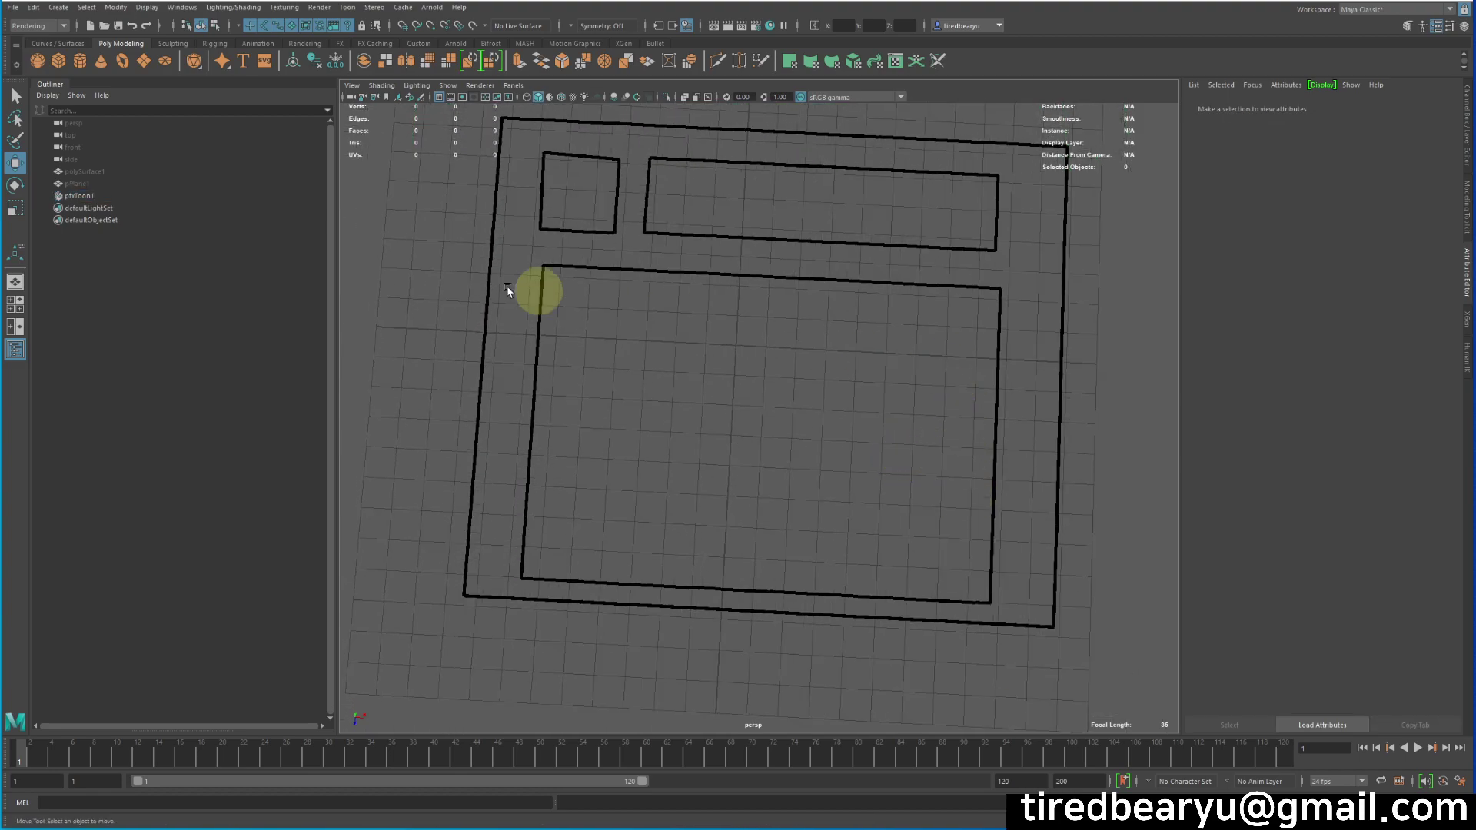
alt+drag(872, 369, 896, 346)
click(897, 346)
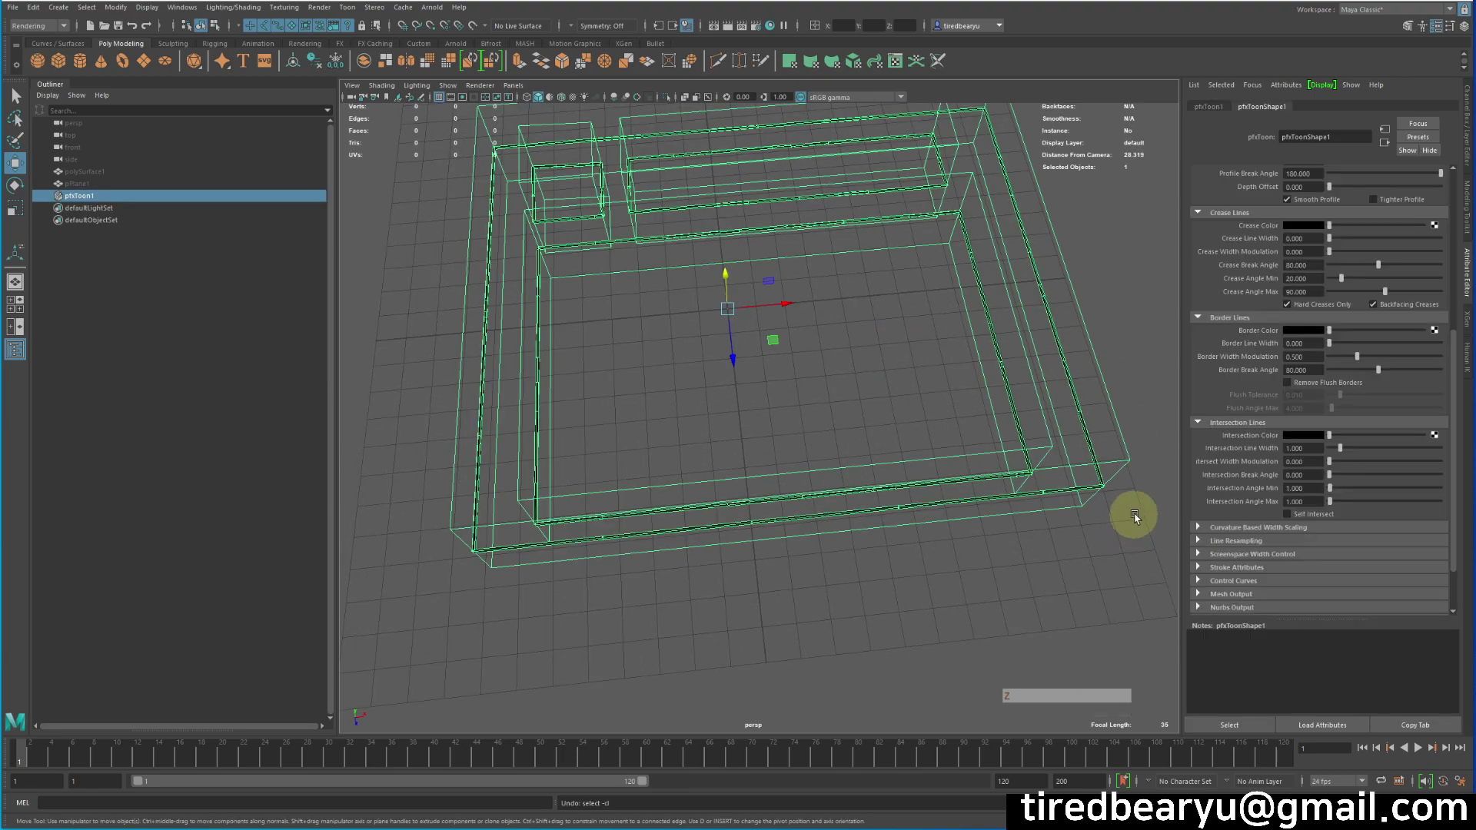
Try a thicker Intersection Line Width of about 2.7 and undo it
mouse_move(1336, 455)
mouse_down()
mouse_move(1431, 445)
mouse_move(1358, 461)
mouse_up()
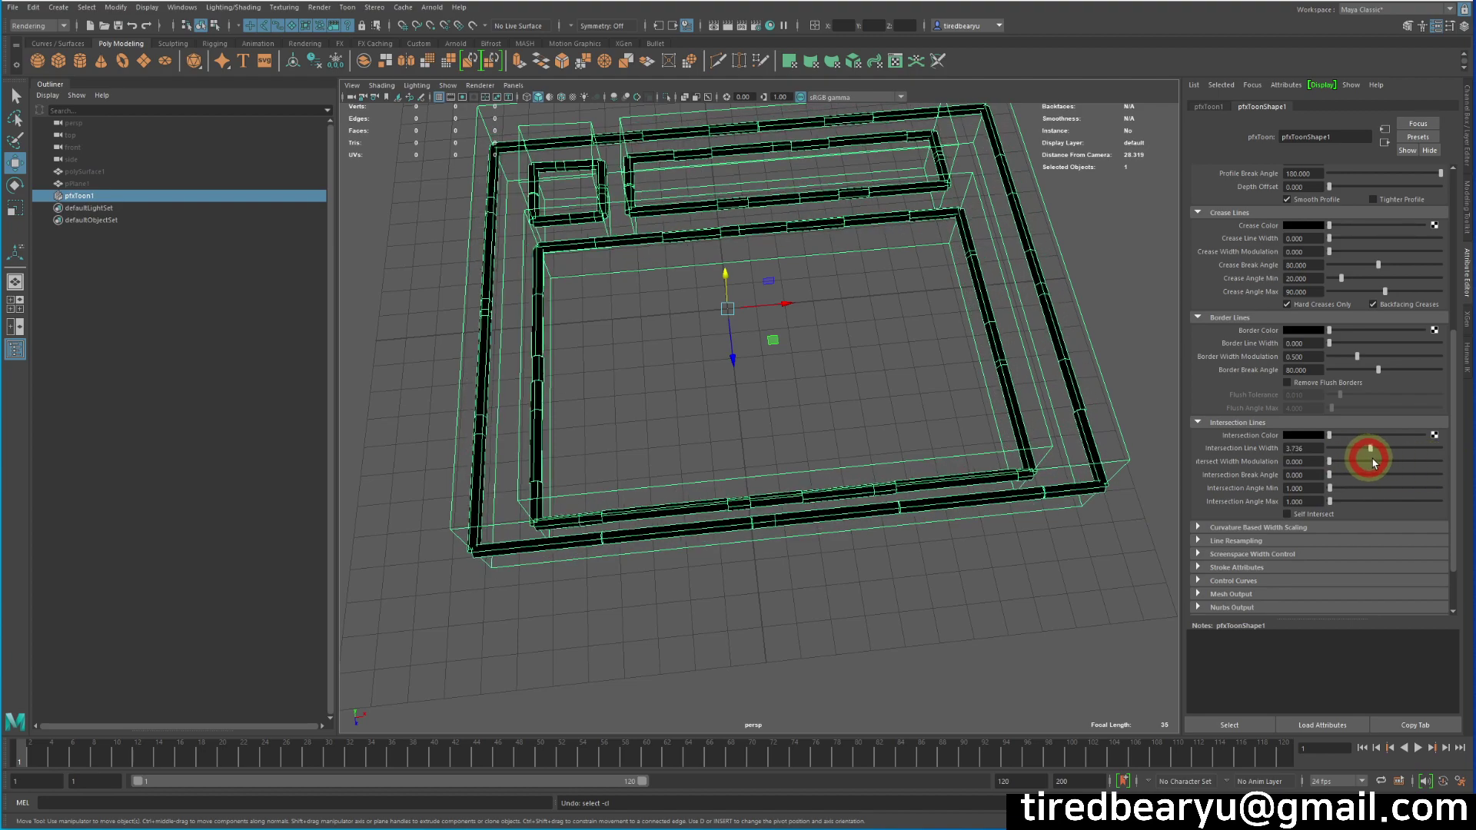
key(ctrl+z)
key(alt)
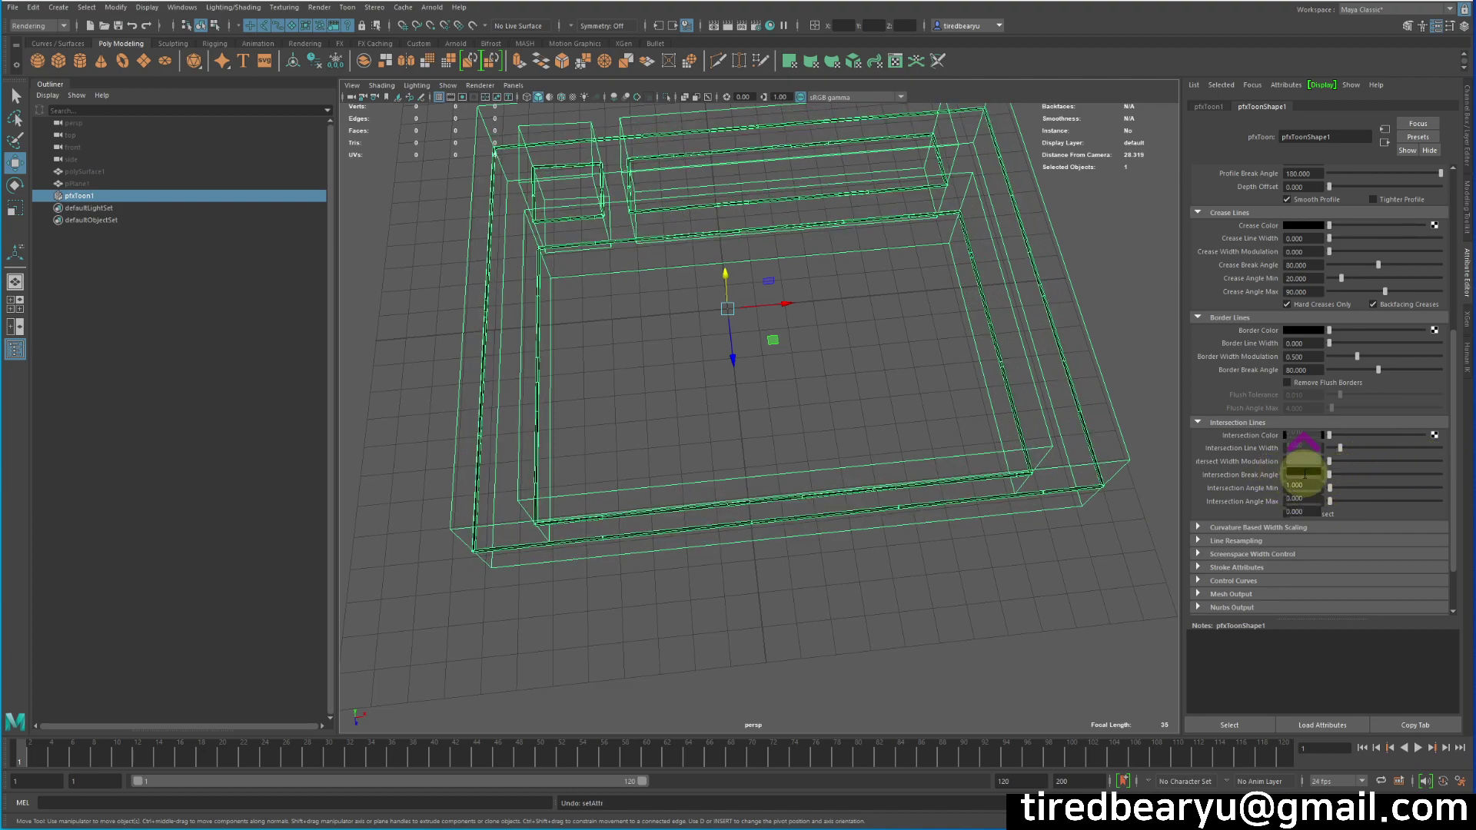
Try a much larger overall Line Width for the toon outline and undo it
scroll(1305, 474, up, 5)
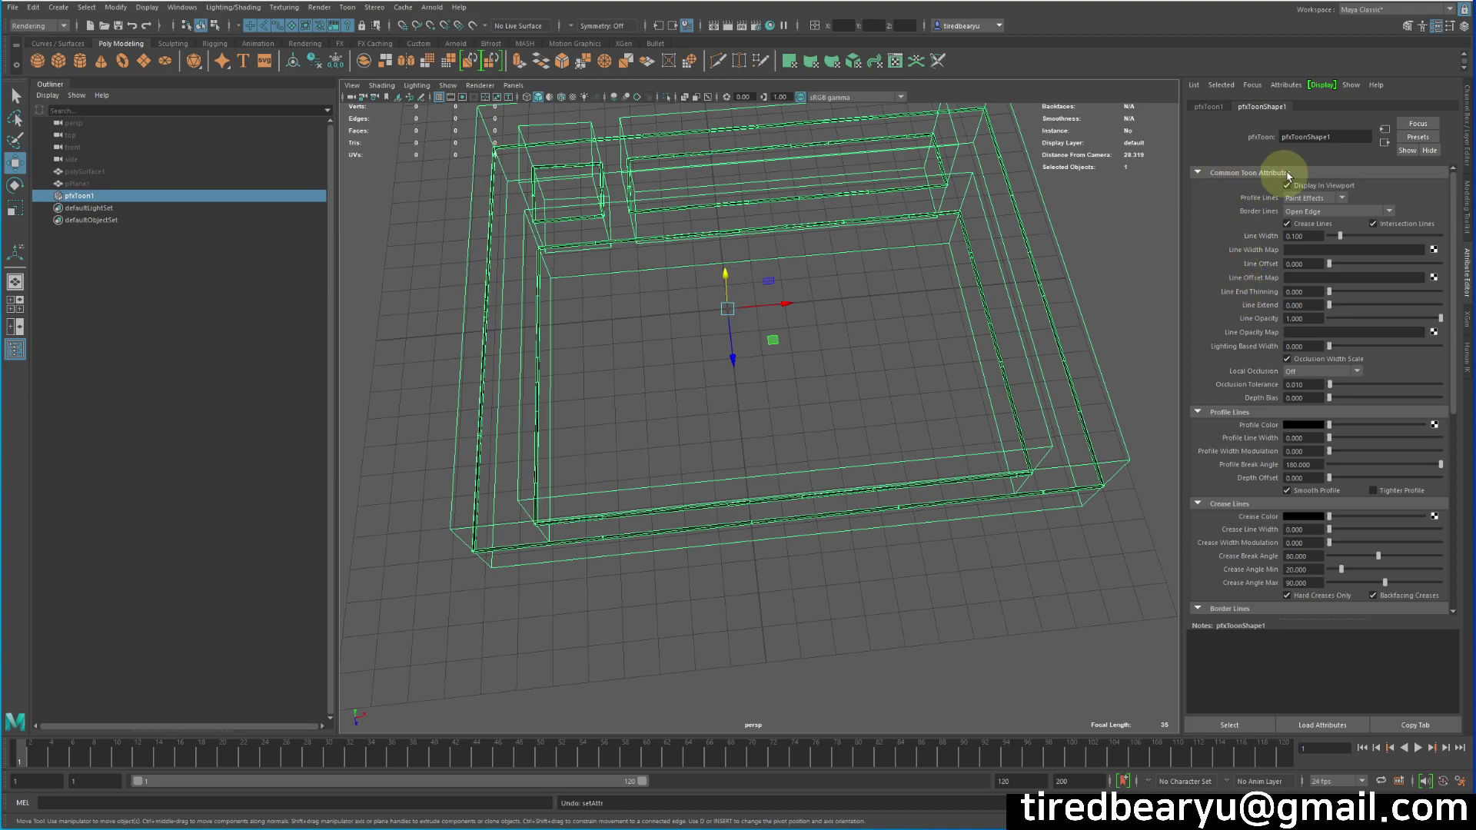
scroll(896, 290, up, 3)
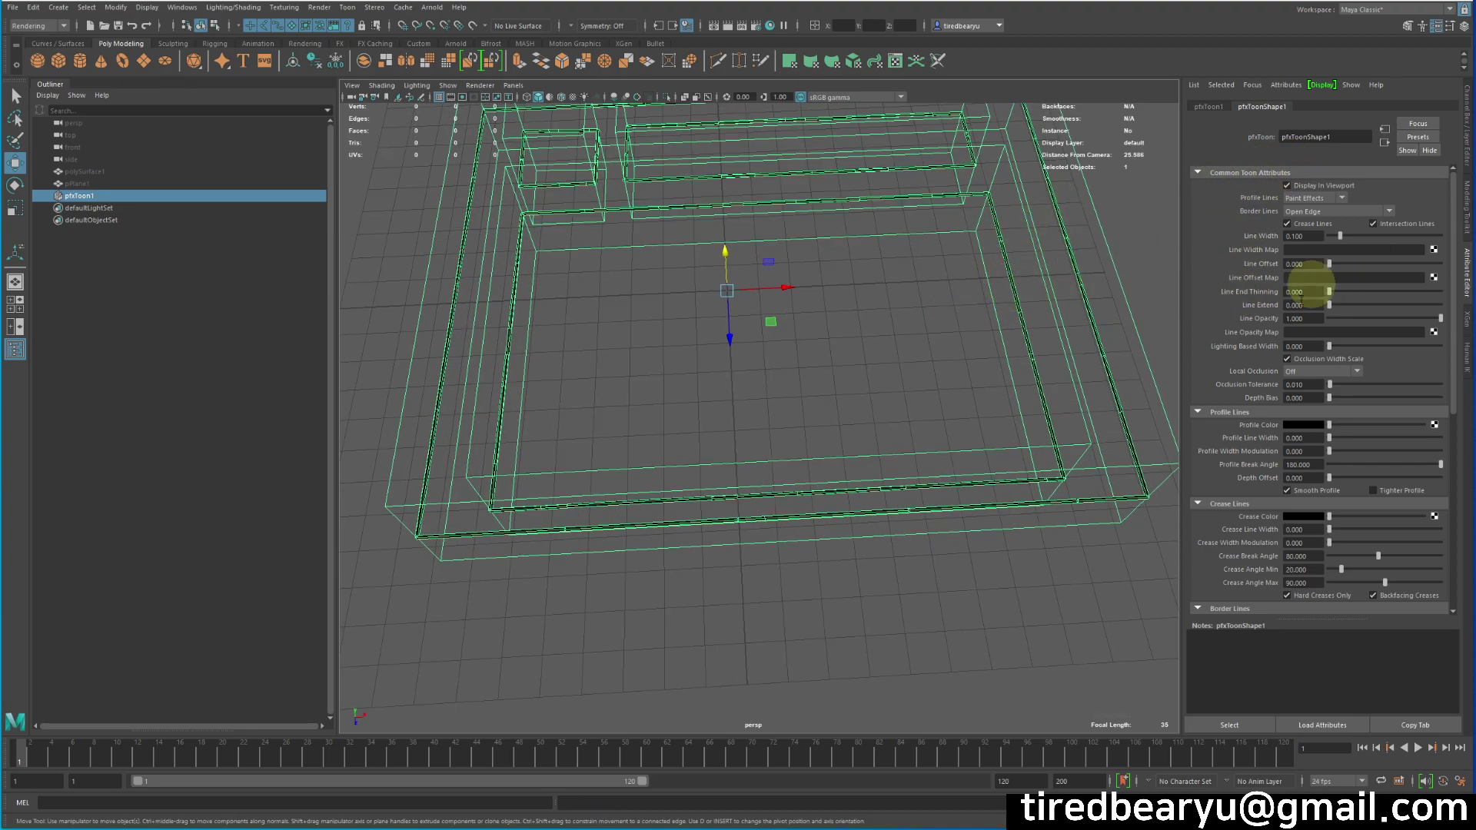
scroll(988, 343, up, 1)
drag(1346, 243, 1450, 237)
key(ctrl+z)
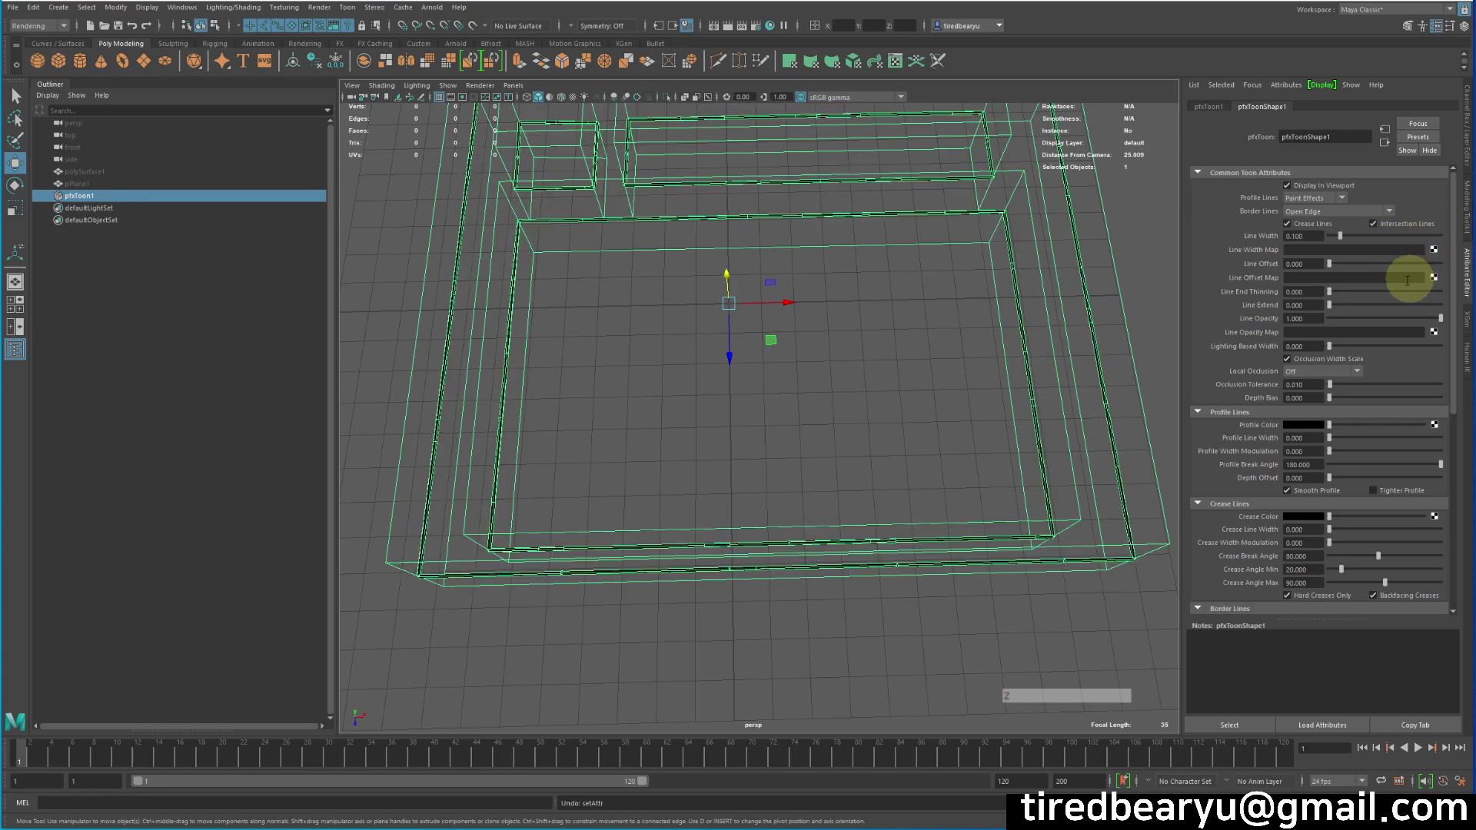
Try a Line Extend of about 2.1 on the toon outline, inspect the extended corners, and undo it
drag(1342, 267, 1228, 285)
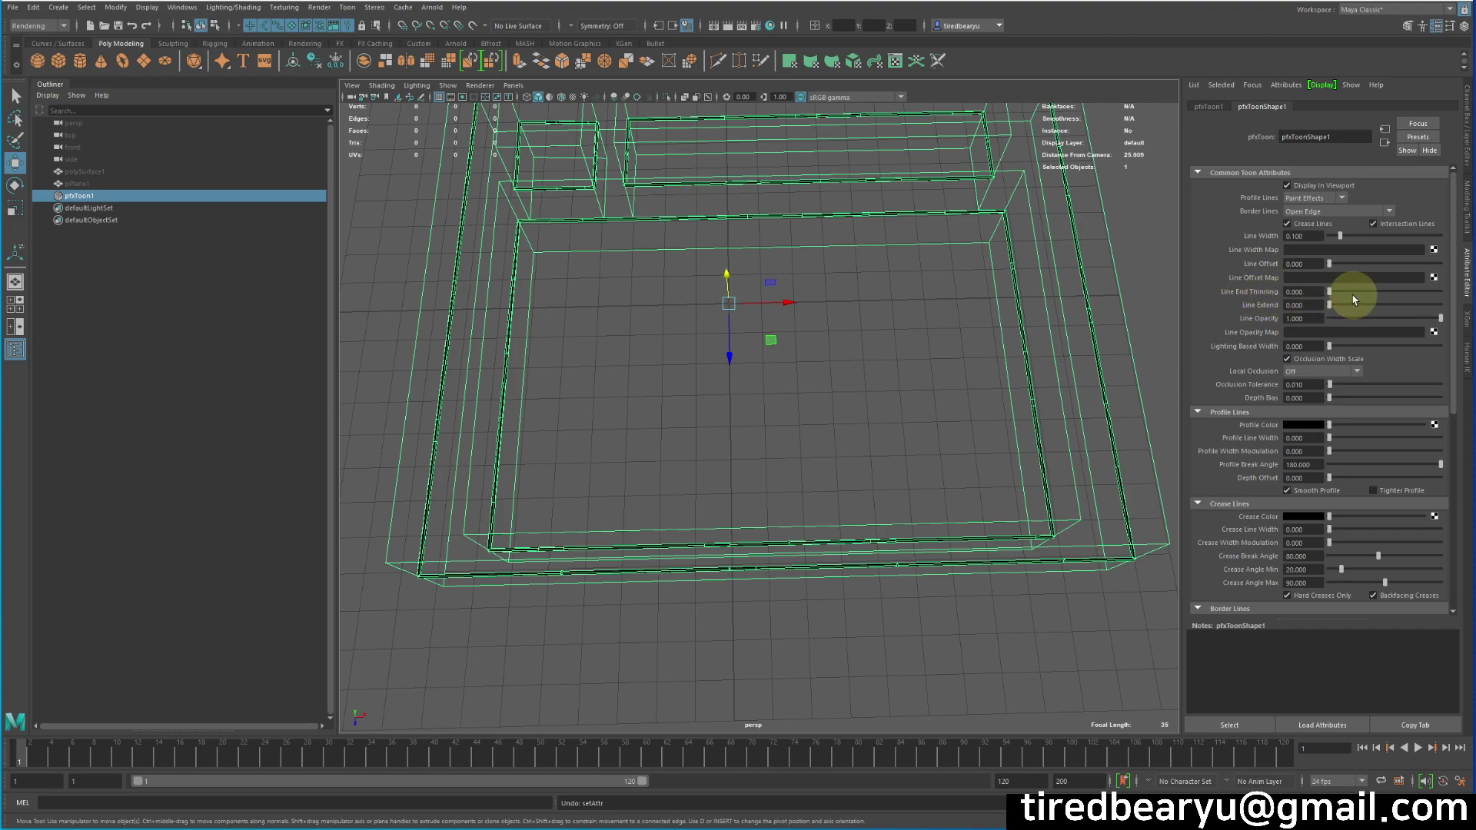
drag(1353, 294, 1292, 297)
drag(1290, 296, 1353, 304)
alt+drag(1087, 350, 821, 511)
click(801, 492)
alt+right_drag(820, 510, 942, 492)
alt+drag(942, 492, 1064, 500)
drag(947, 379, 1029, 507)
alt+drag(1029, 504, 1035, 546)
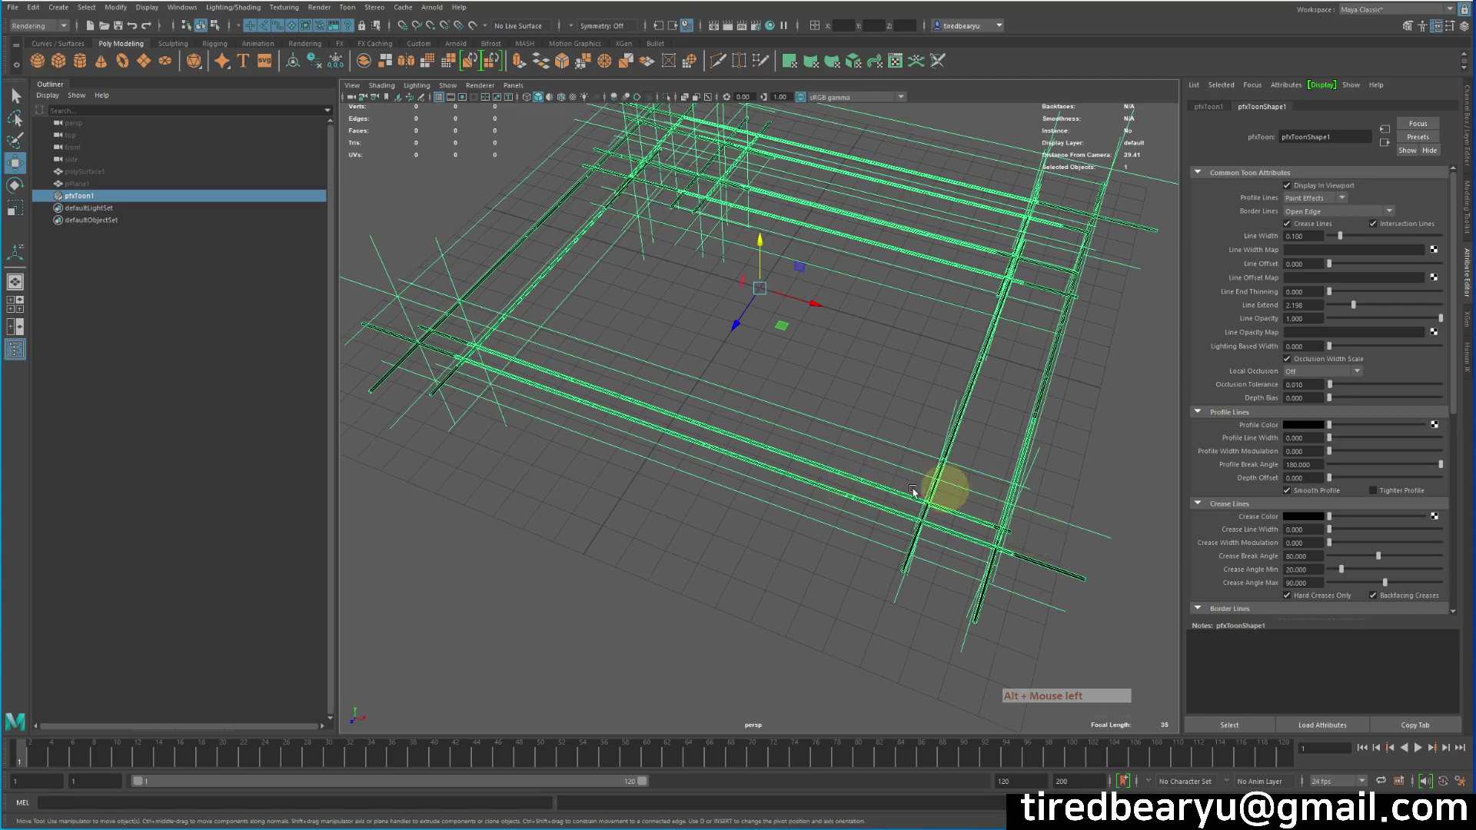
mouse_move(913, 492)
alt+mouse_down()
mouse_move(902, 497)
mouse_move(921, 500)
alt+mouse_up()
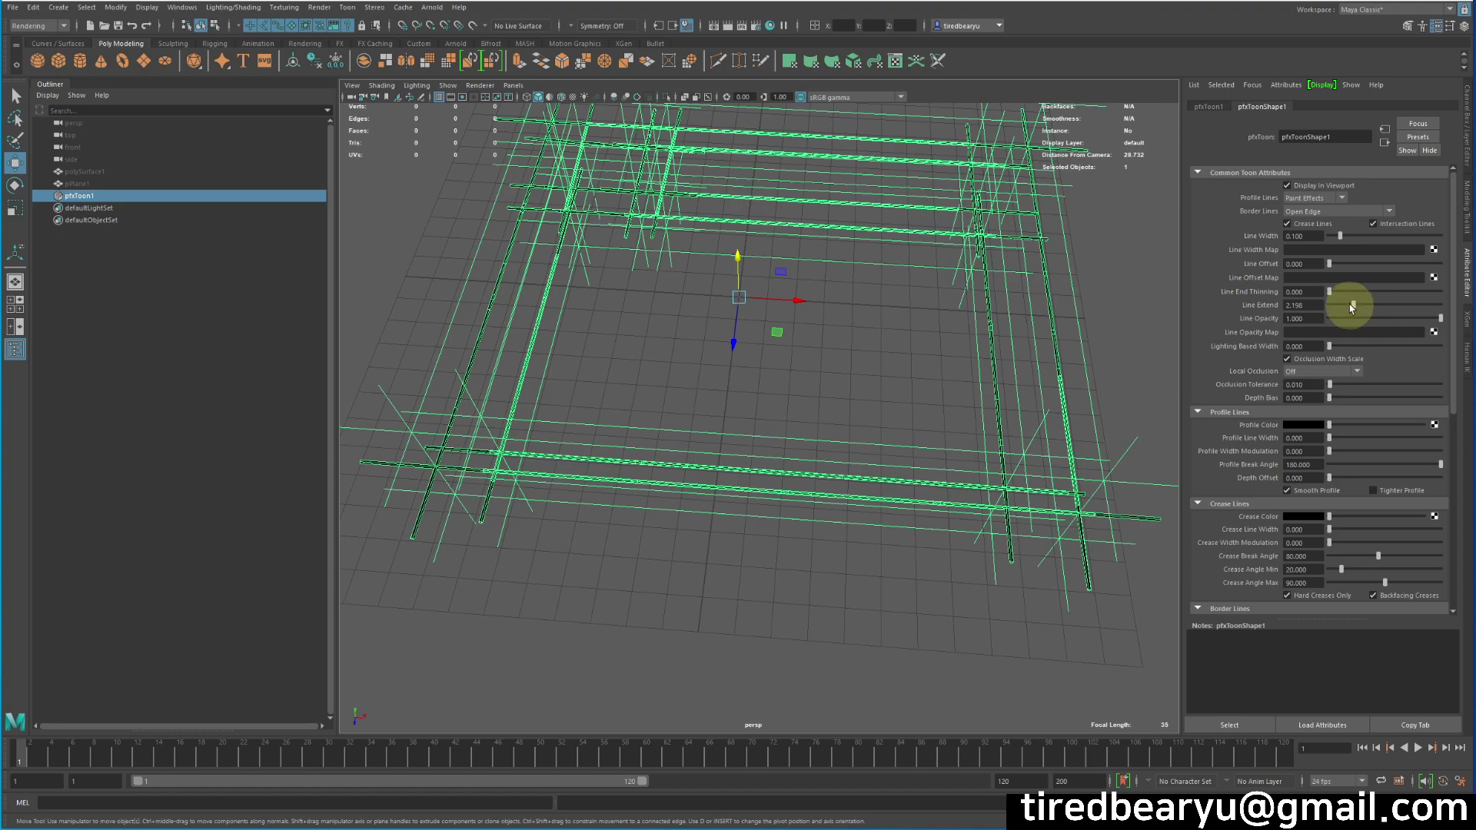
click(1041, 487)
key(ctrl+z)
key(ctrl+z)
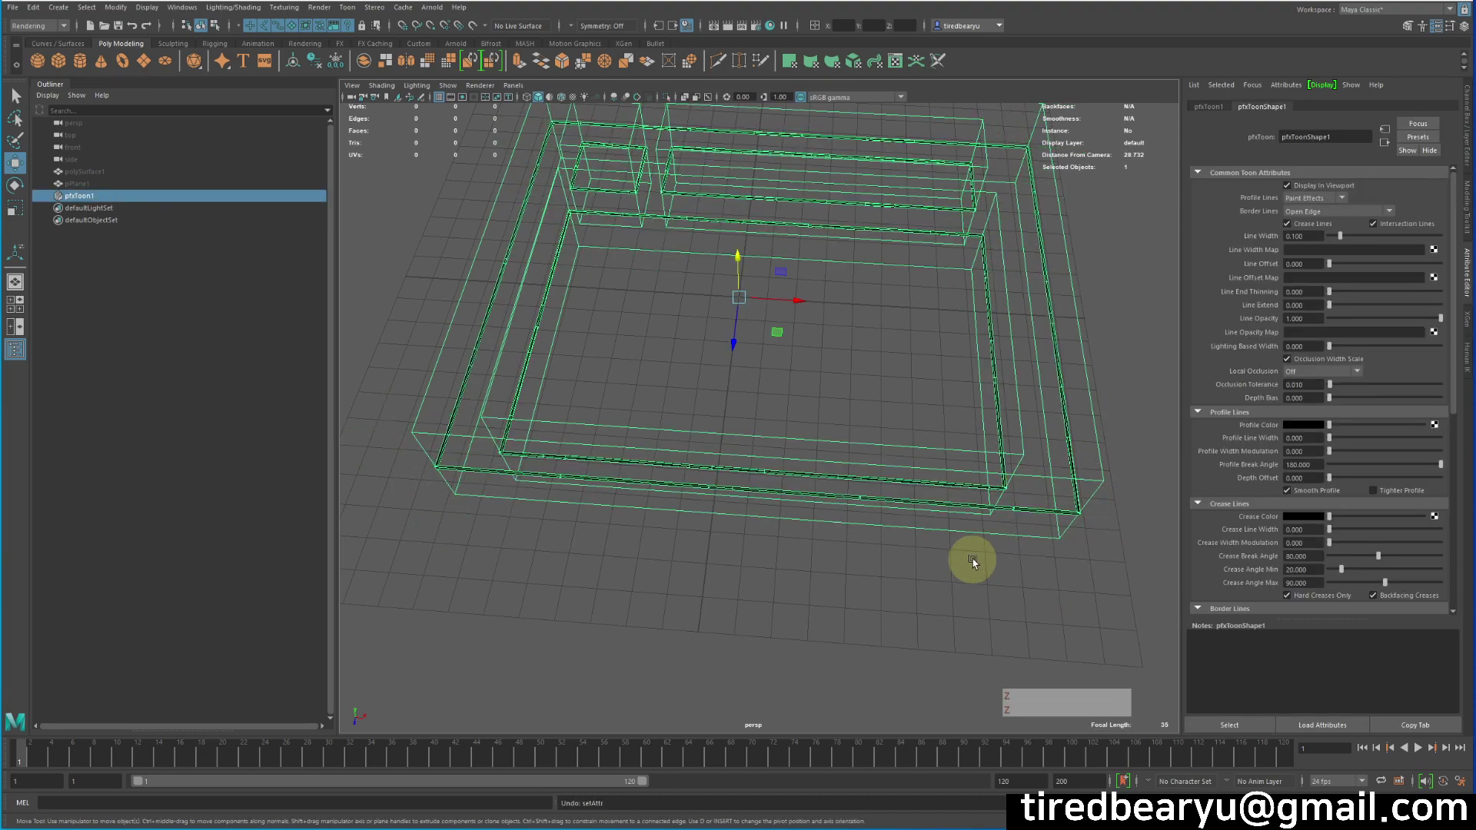
Clear the selection, view the intersection lines from several angles, and reselect the toon outline to review its common attributes
click(1061, 610)
alt+drag(1061, 609, 937, 362)
drag(791, 274, 1011, 488)
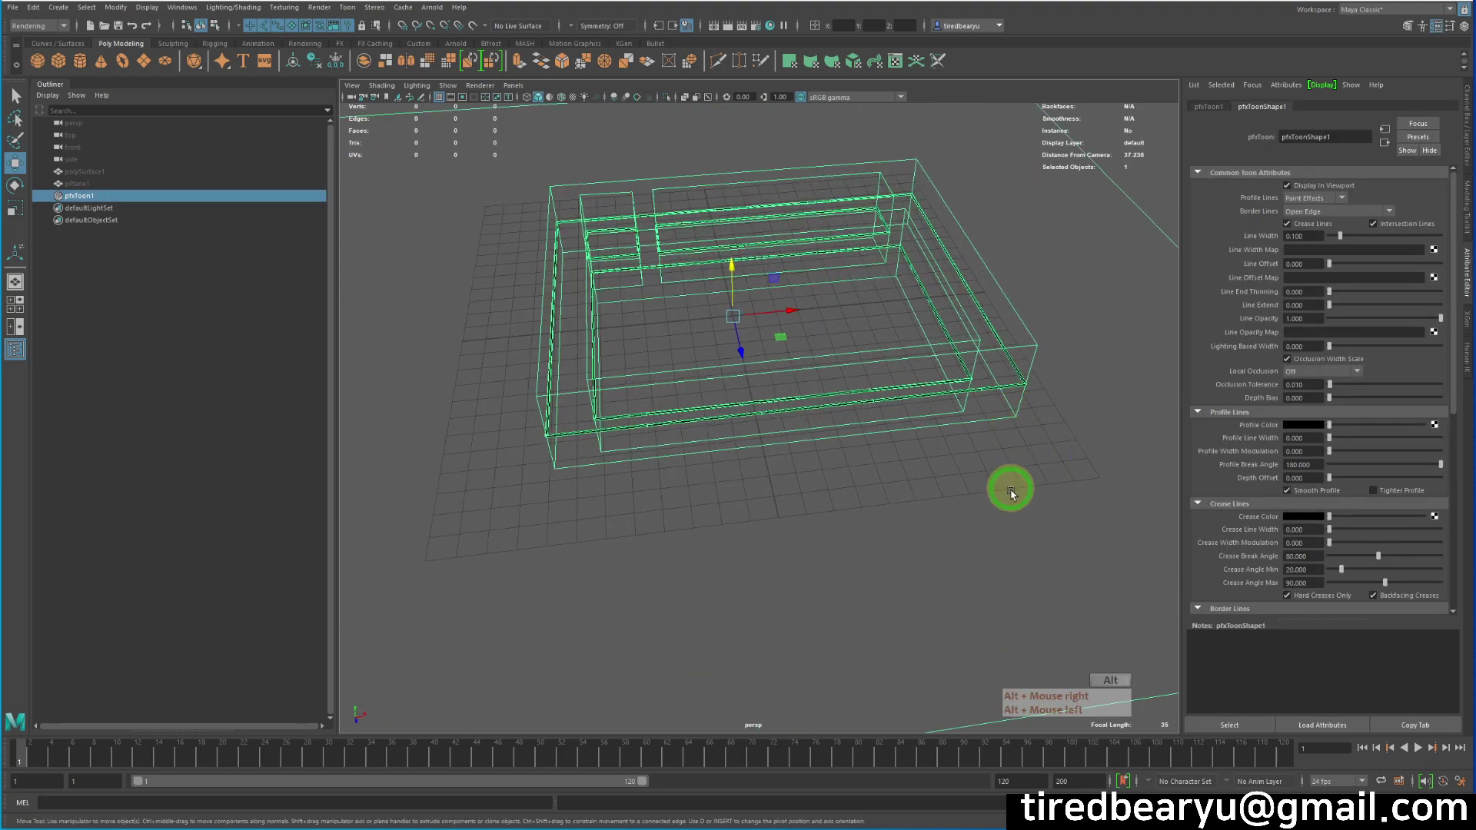
alt+middle_drag(1010, 487, 982, 428)
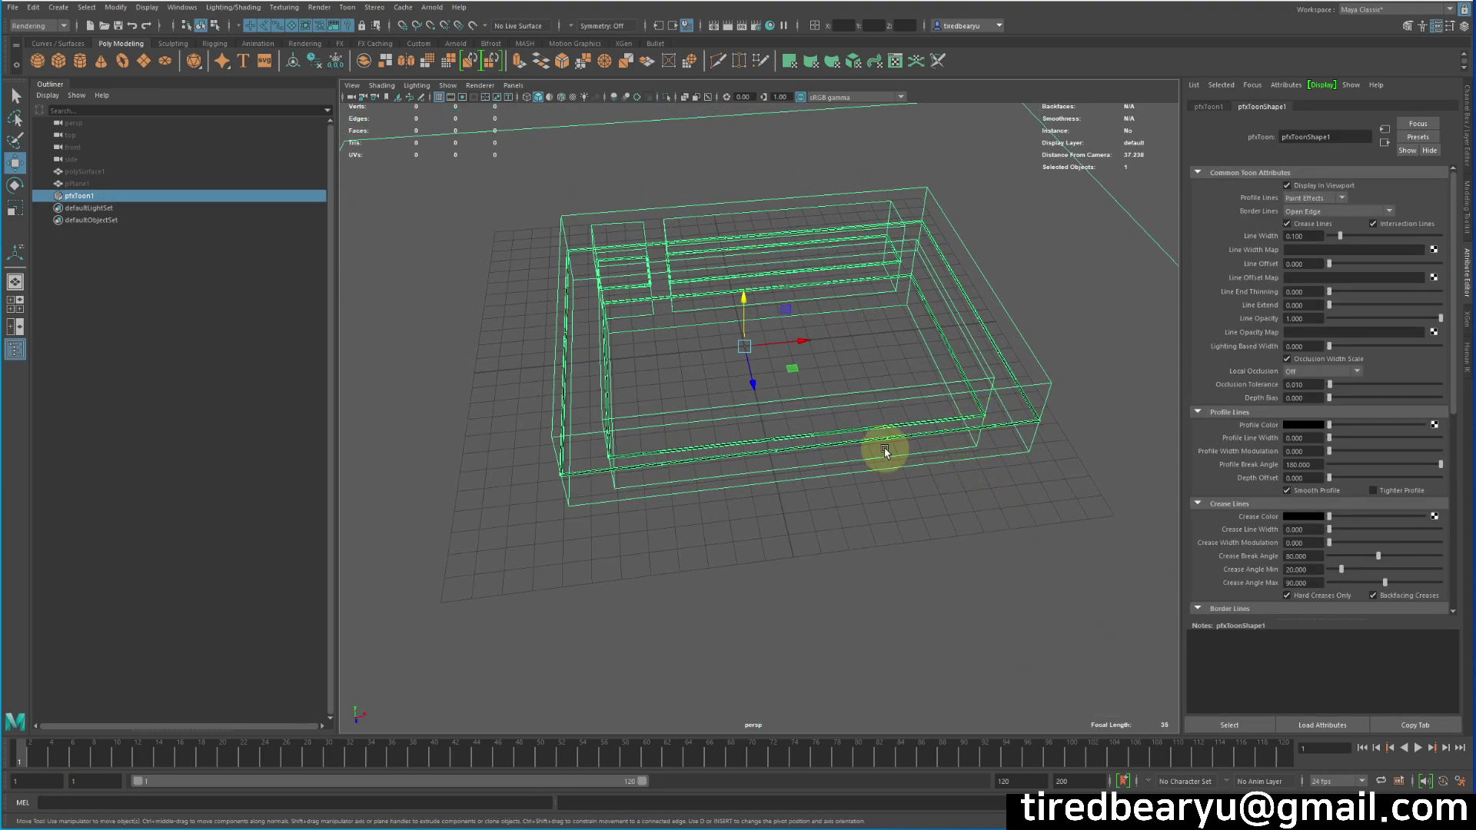
alt+drag(890, 392, 901, 382)
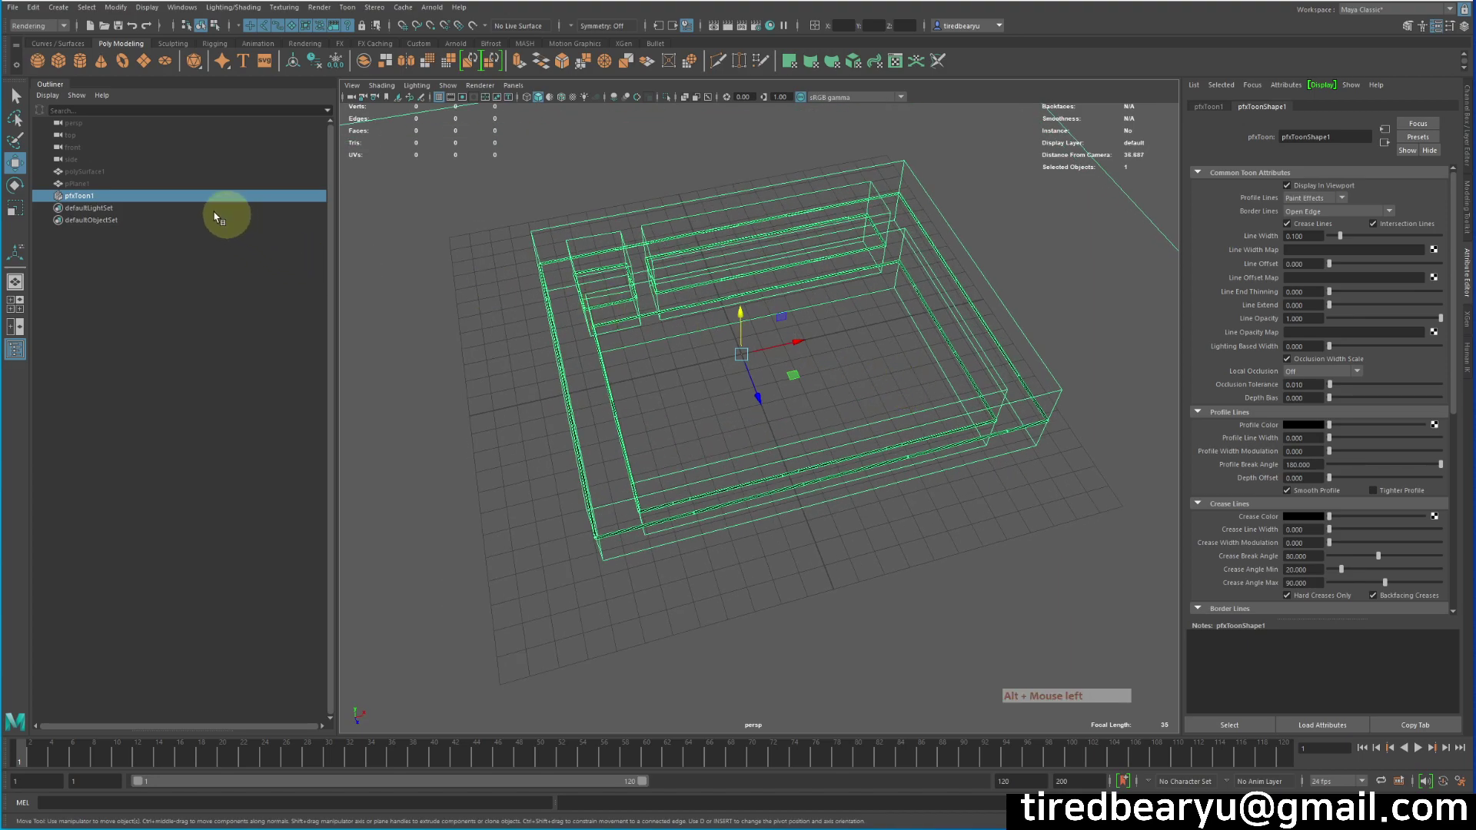
click(81, 198)
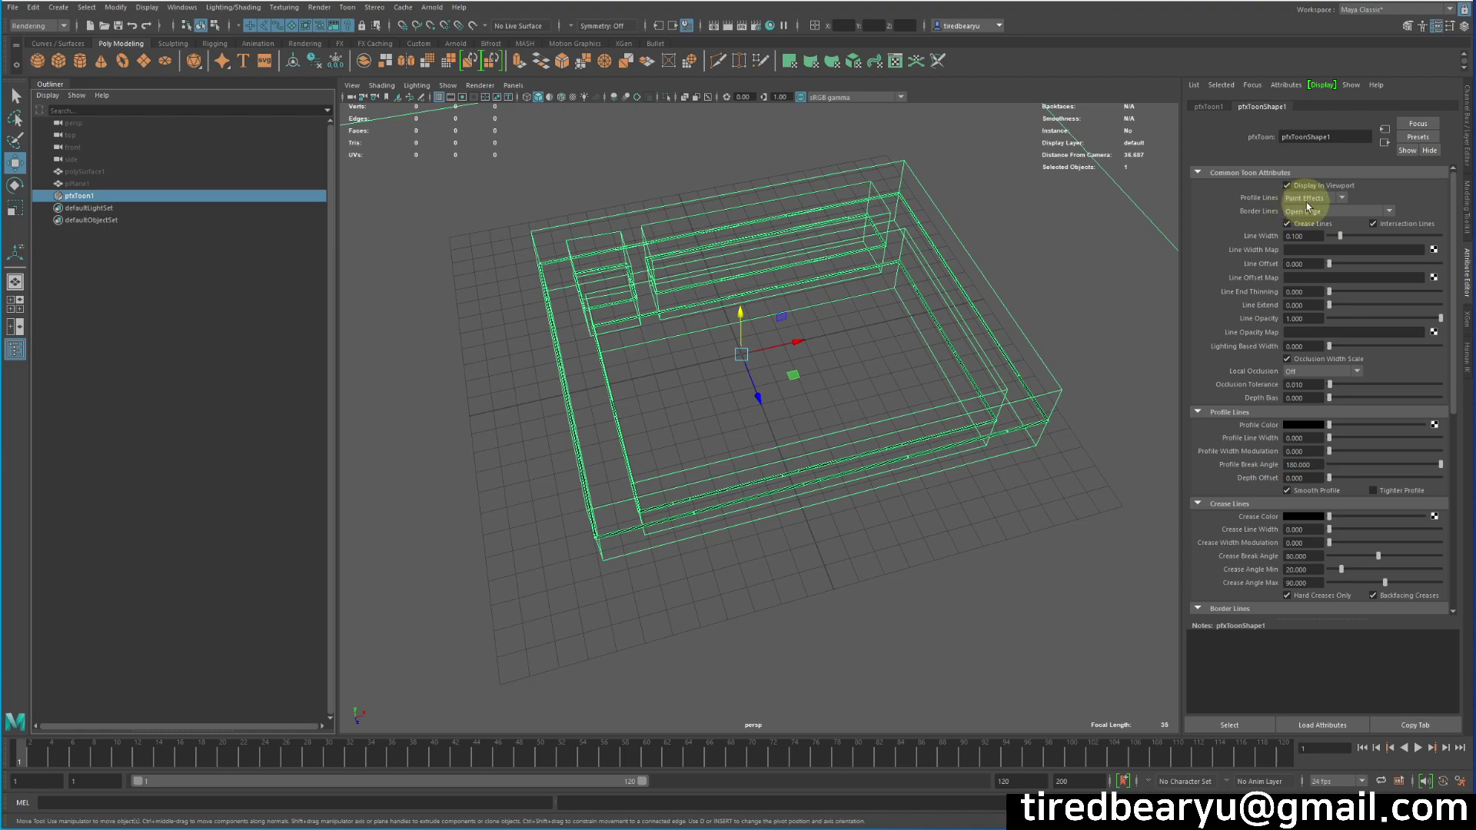
scroll(883, 274, up, 3)
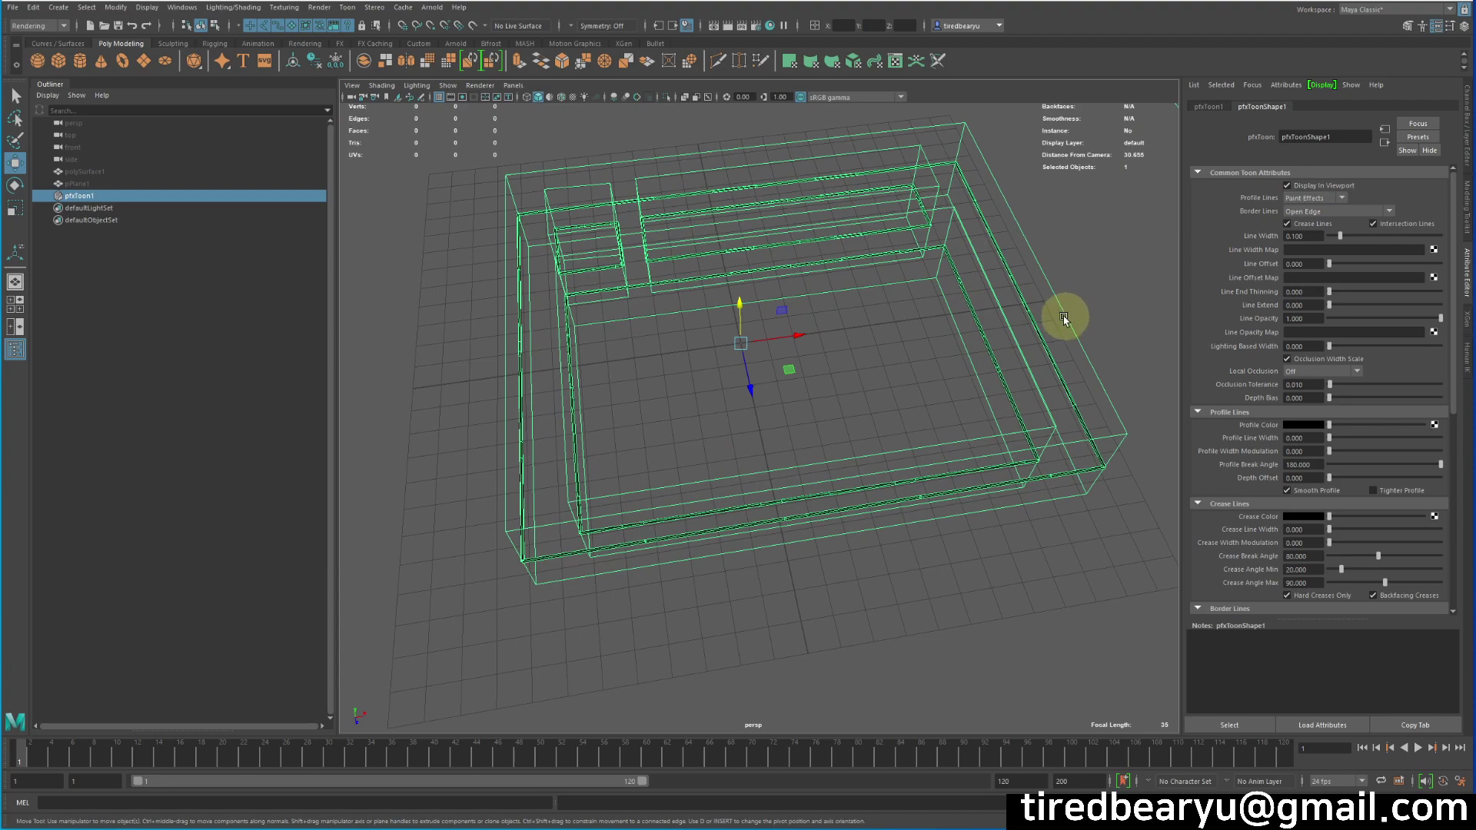
Set the toon outline's Profile Lines type to Offset Mesh and inspect the generated mesh
click(1315, 199)
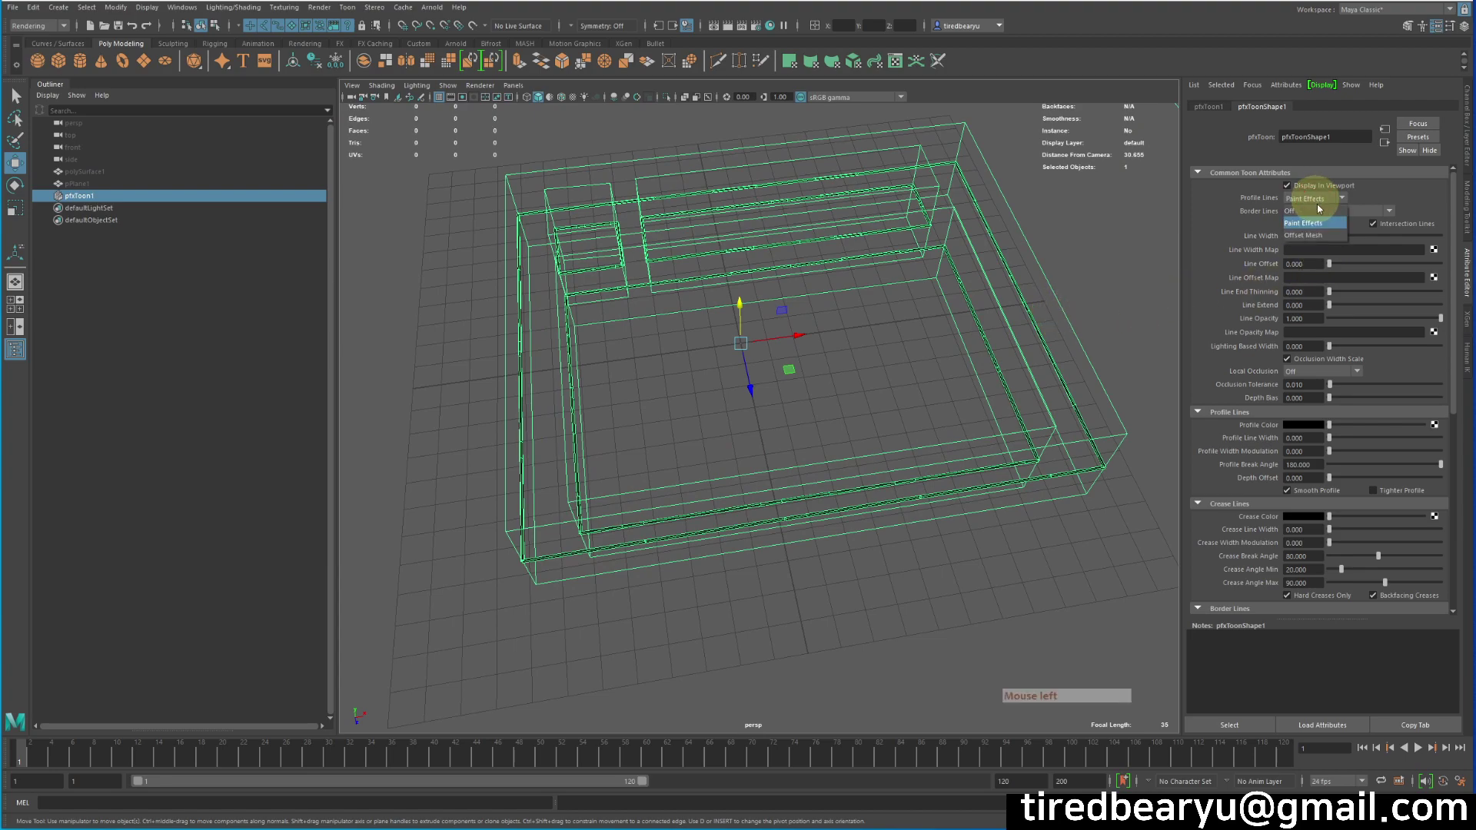
click(1324, 235)
mouse_move(1085, 271)
alt+mouse_down()
mouse_move(1110, 283)
mouse_move(1088, 273)
mouse_move(1104, 404)
mouse_move(1104, 366)
mouse_move(1048, 336)
mouse_move(1114, 346)
alt+mouse_up()
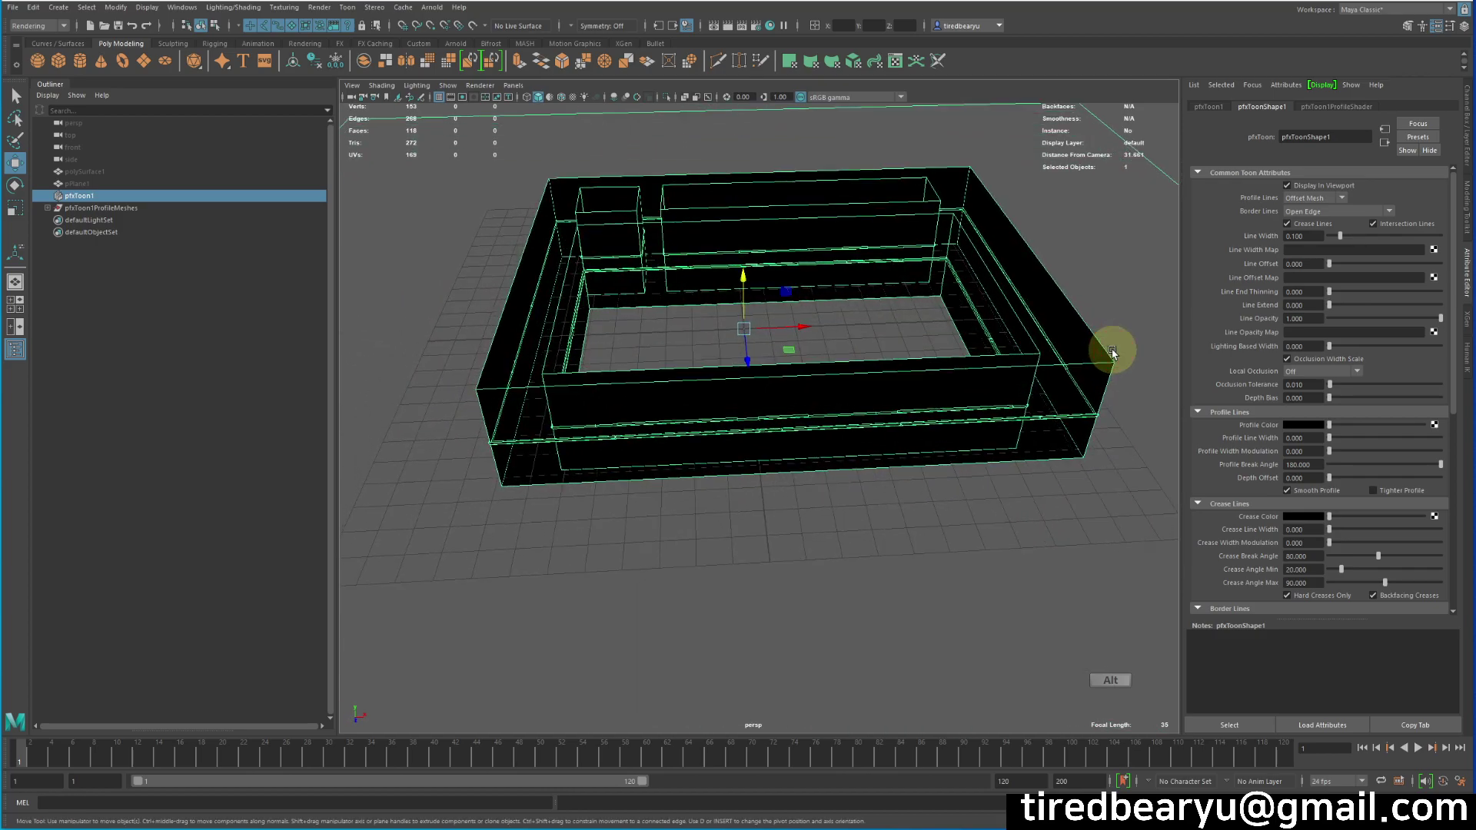
Compare the toon outline's Profile Lines types Off, Paint Effects and Offset Mesh in the viewport
click(1324, 198)
click(1316, 236)
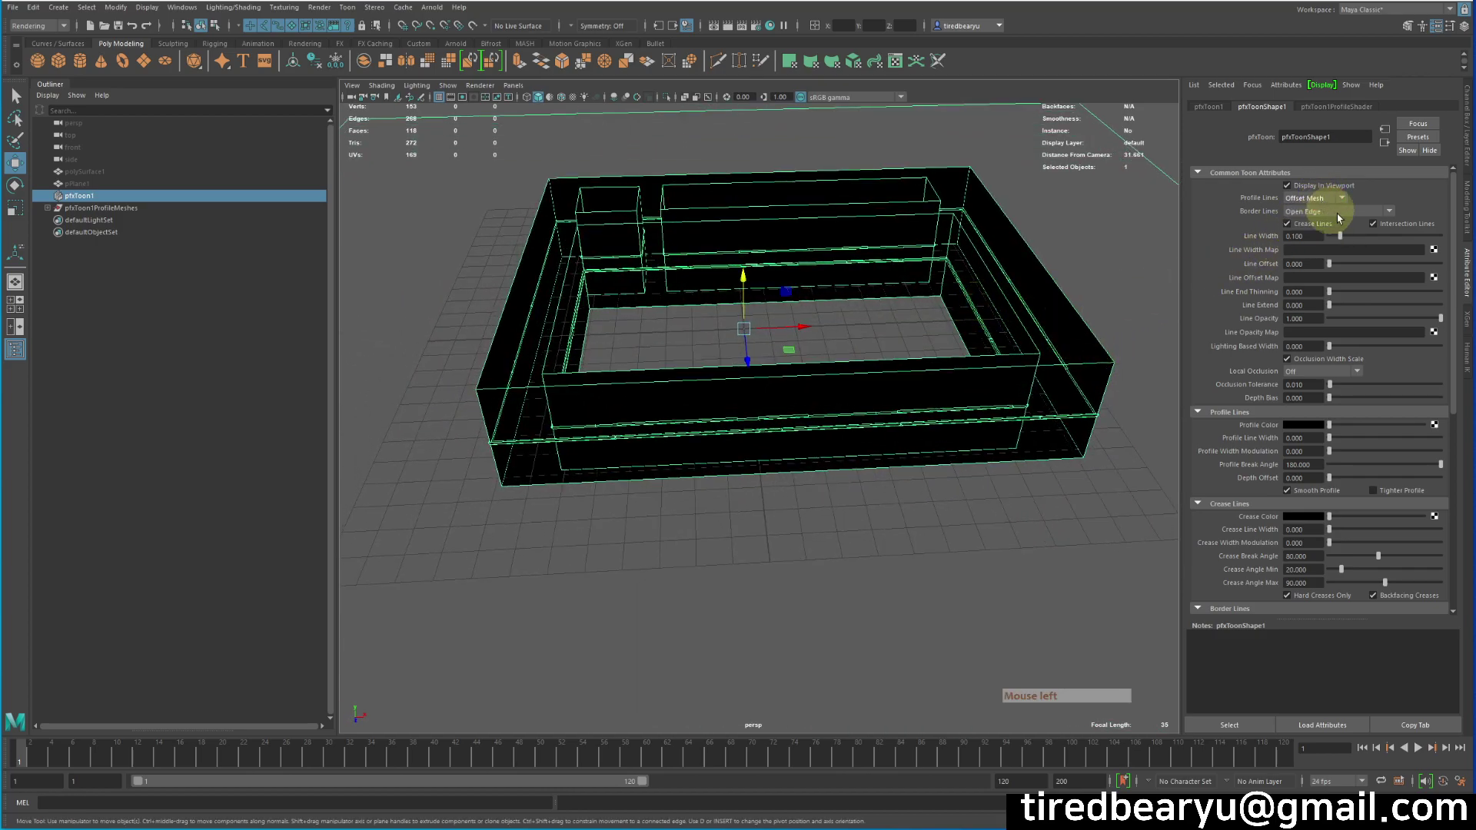
click(1326, 211)
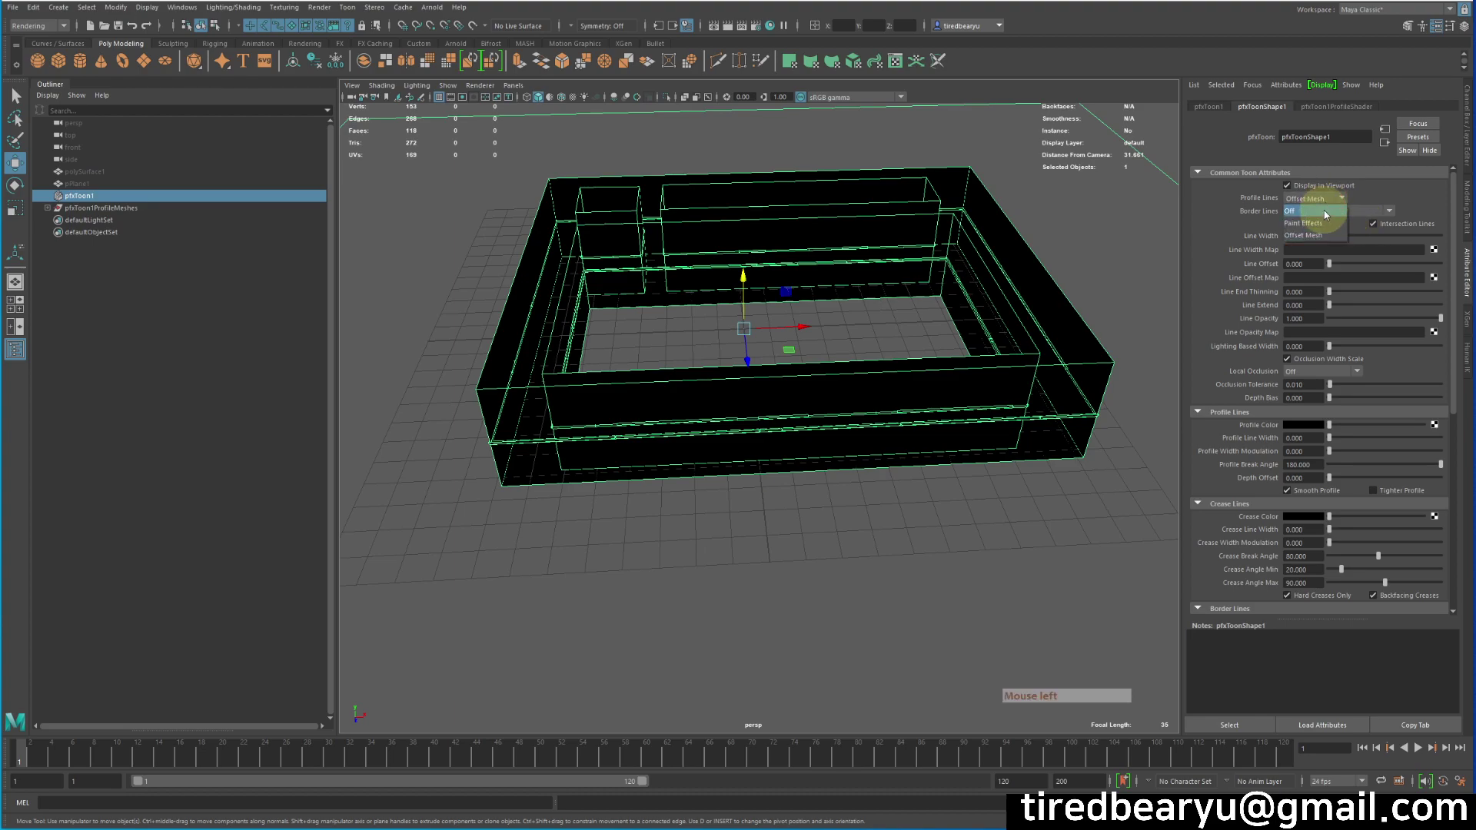
click(1324, 224)
click(1329, 196)
click(1328, 215)
alt+drag(1081, 249, 1076, 283)
click(1327, 199)
click(1315, 235)
click(1332, 201)
click(1326, 223)
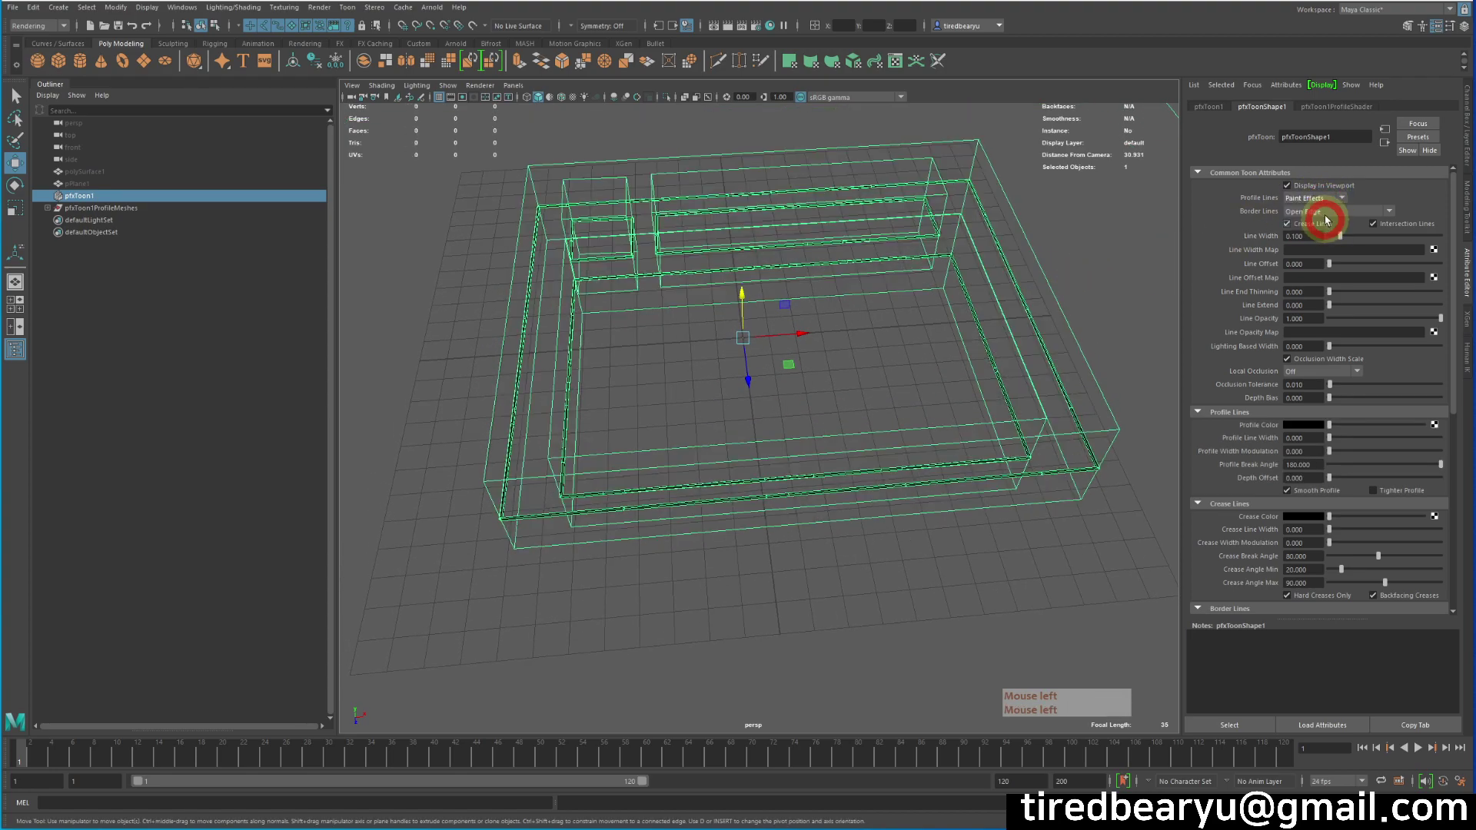
click(1330, 198)
click(1329, 236)
Try other Border Lines options, including Edge and Shader Boundary and Off, and return the toon outline to Open Edge
click(1331, 211)
click(1346, 250)
click(1347, 216)
click(1342, 234)
click(1341, 212)
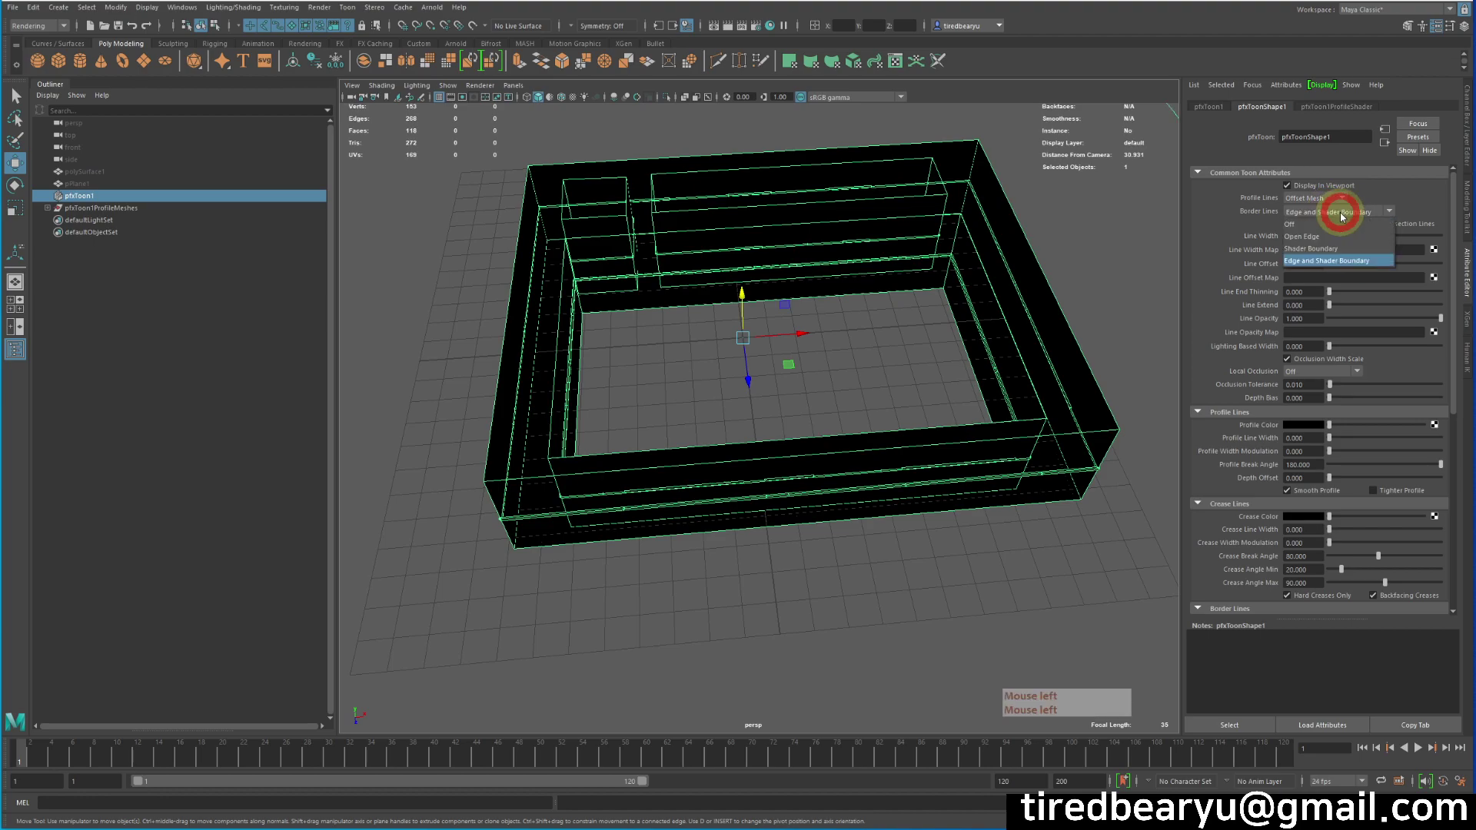
click(1336, 201)
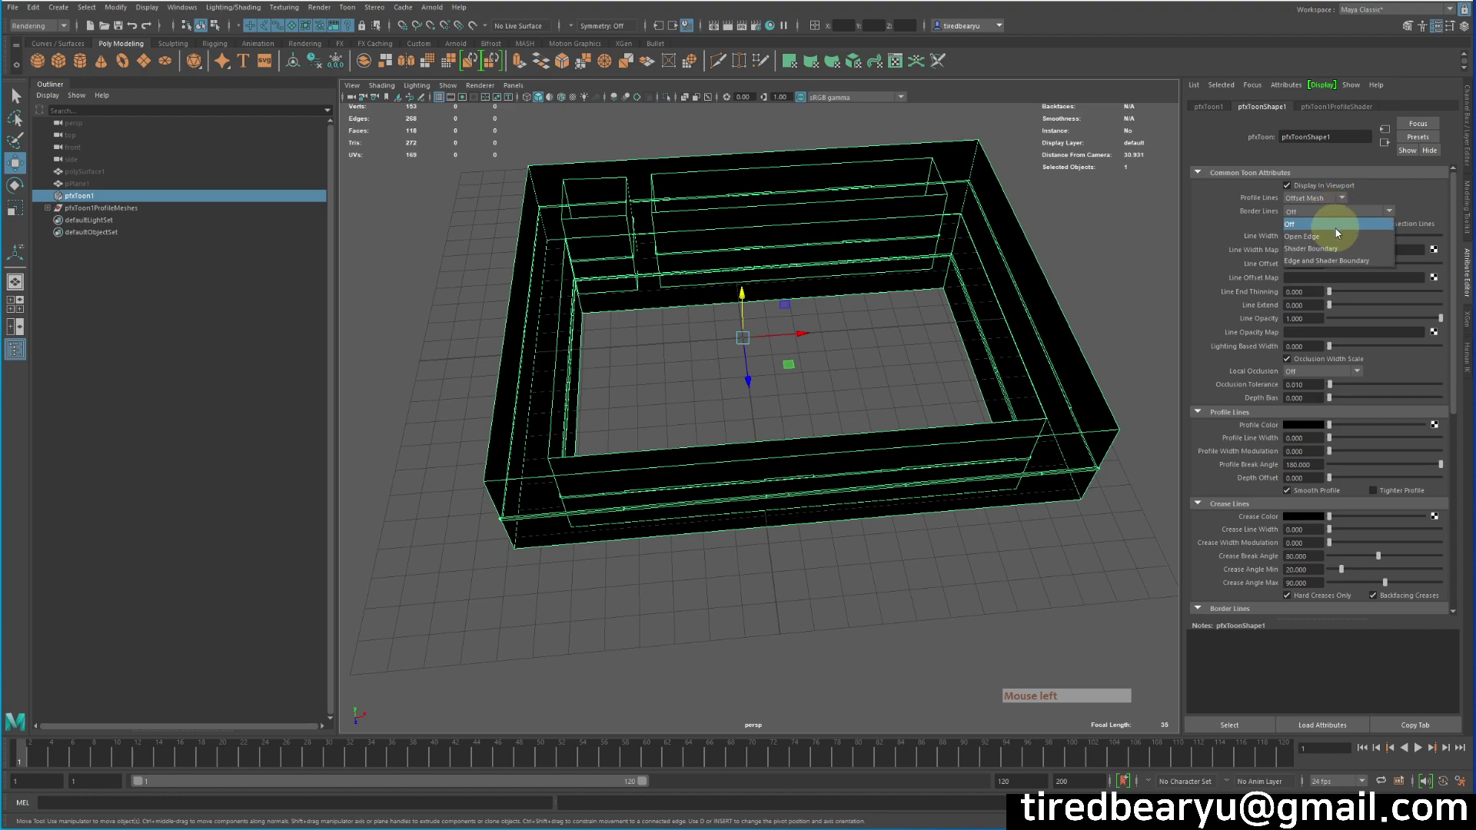
click(1336, 236)
Set the toon outline's Profile Lines type to Paint Effects
click(1322, 211)
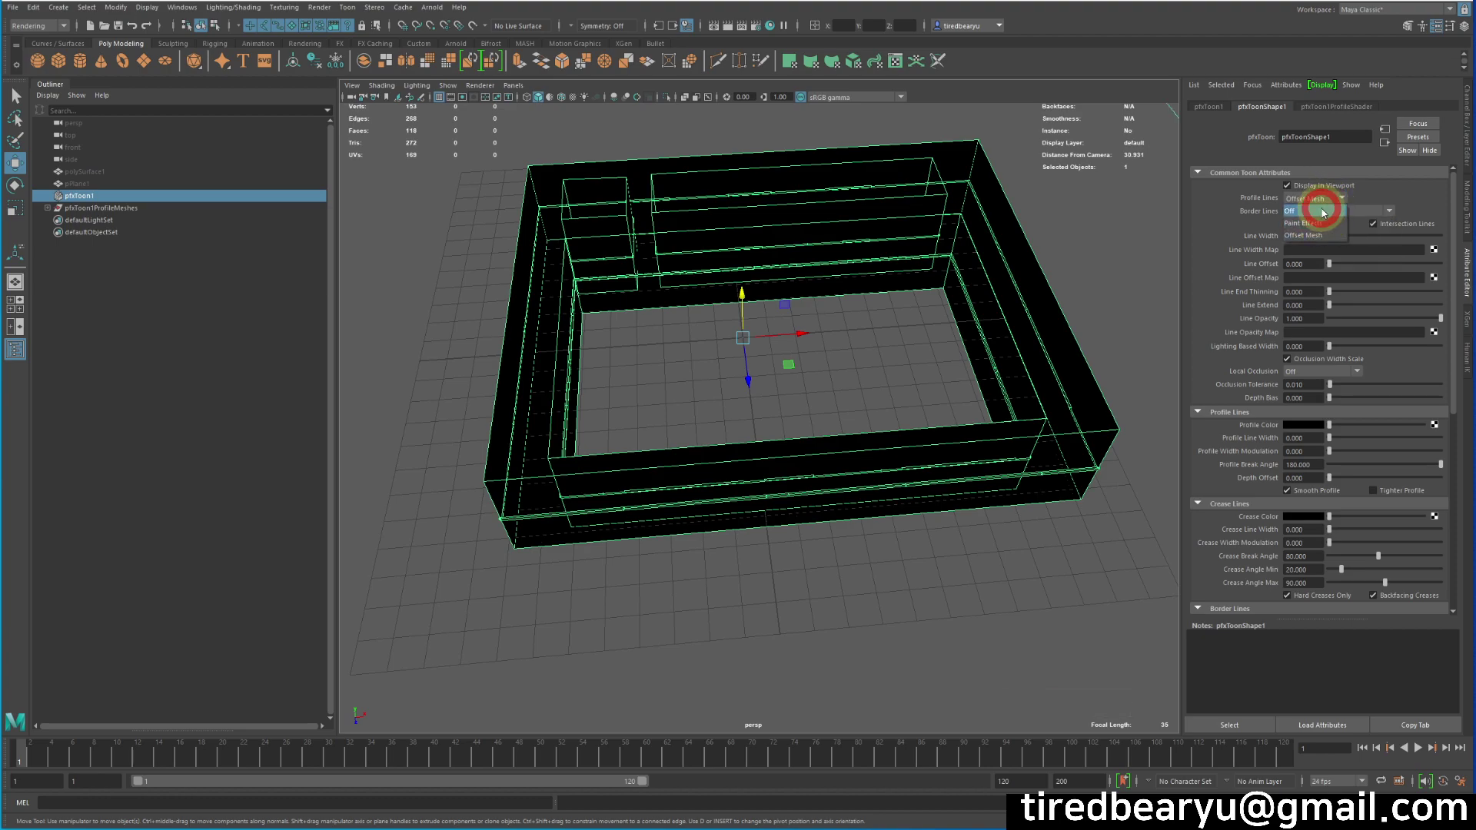
click(1323, 223)
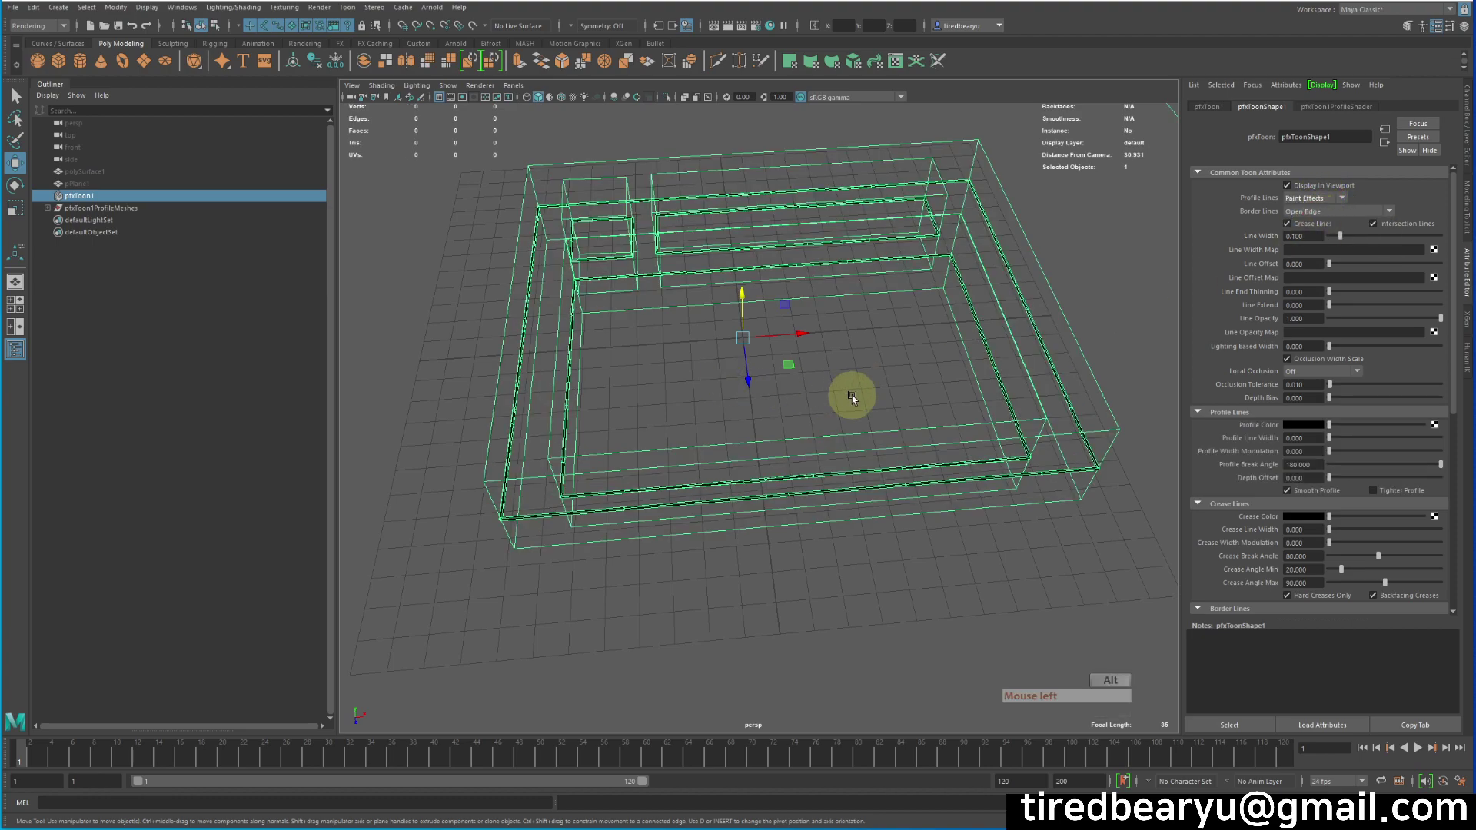
alt+right_drag(852, 395, 1295, 237)
mouse_move(1295, 238)
alt+mouse_down()
mouse_move(982, 290)
mouse_move(1106, 278)
alt+mouse_up()
click(1045, 395)
click(1053, 463)
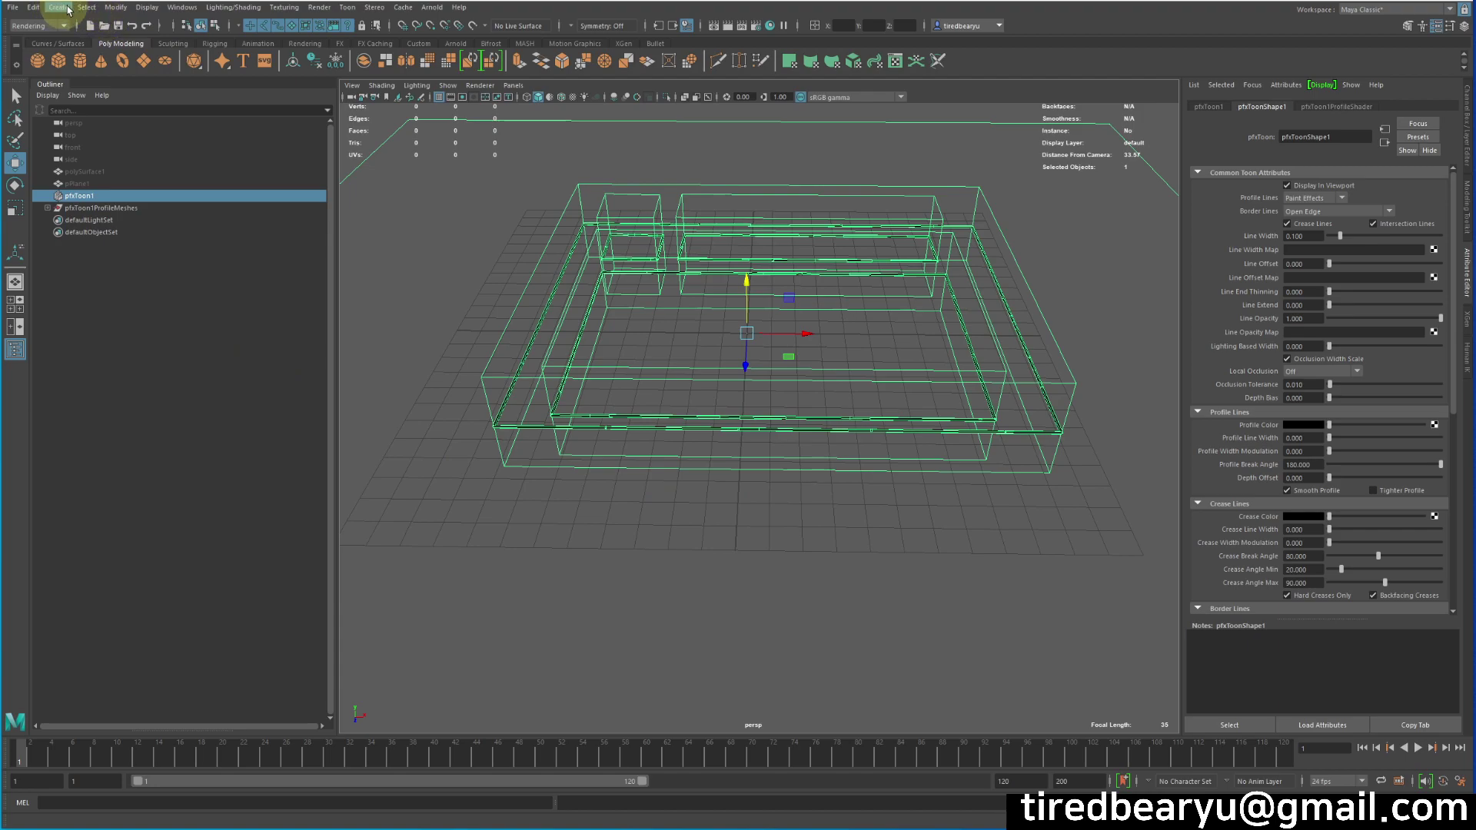
Convert the selected toon outline from Paint Effects to polygons and clear the selection
click(123, 8)
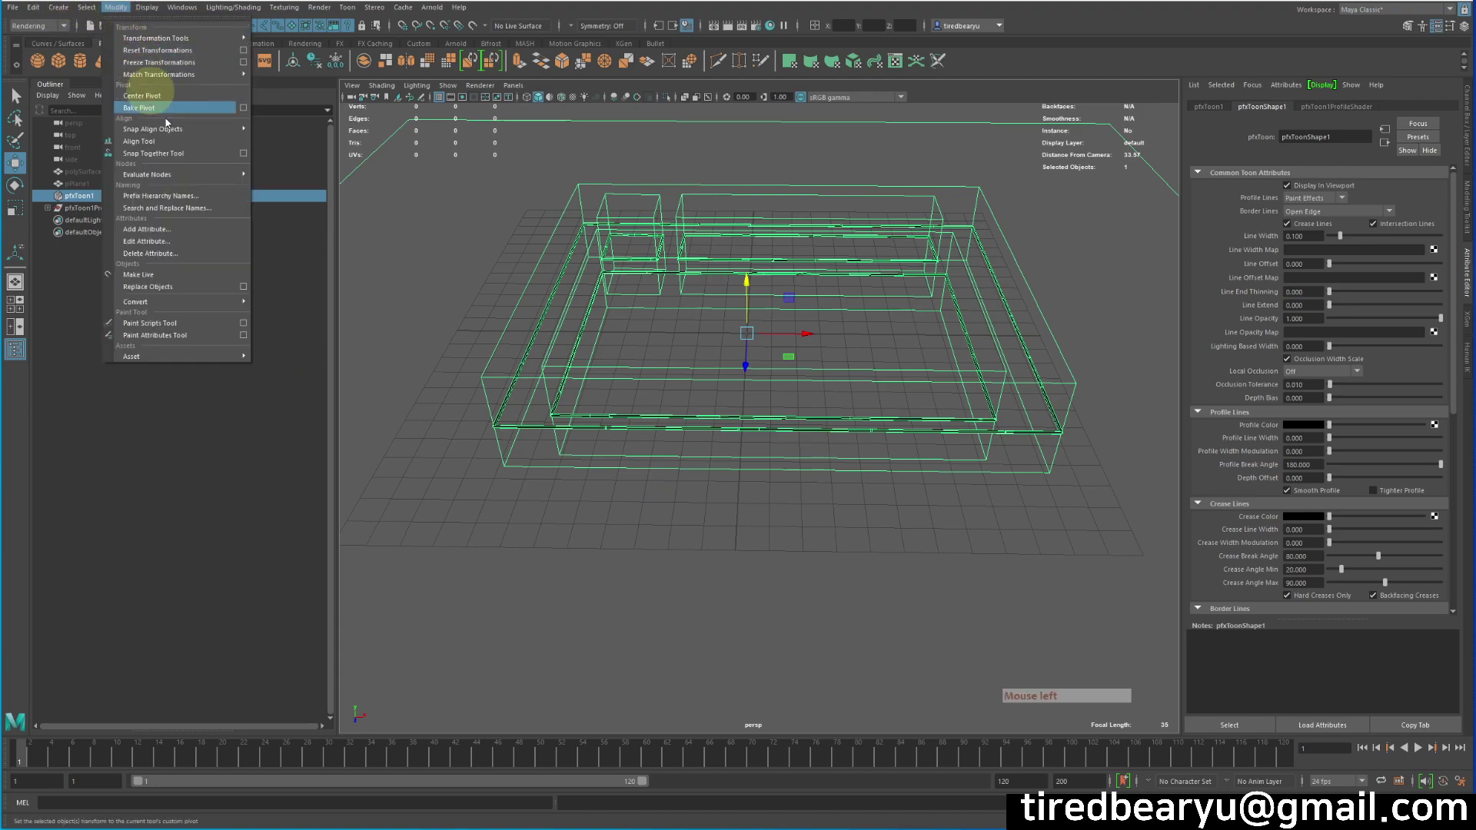
mouse_move(223, 302)
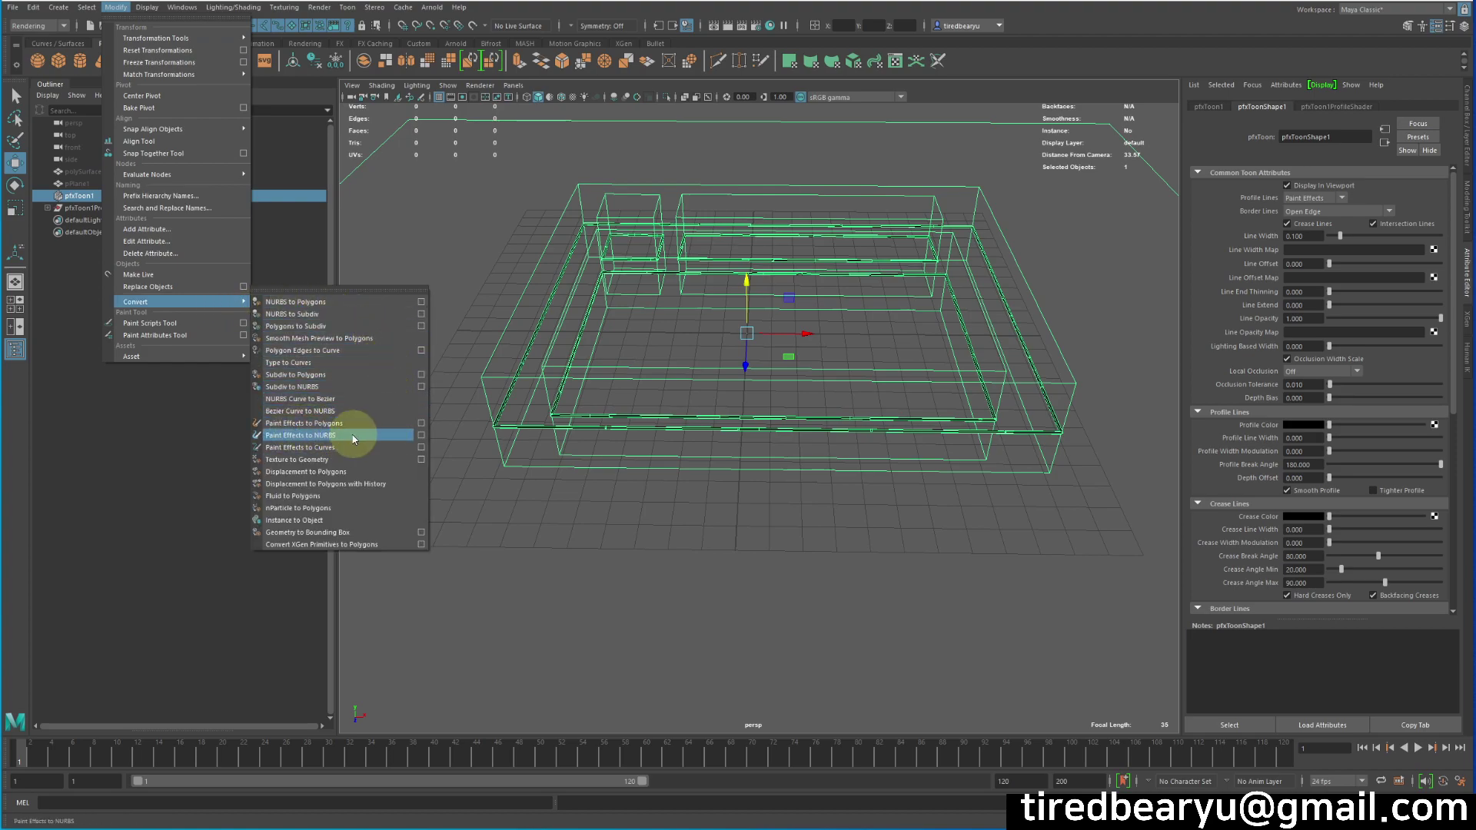
click(303, 424)
alt+drag(668, 445, 895, 510)
click(915, 521)
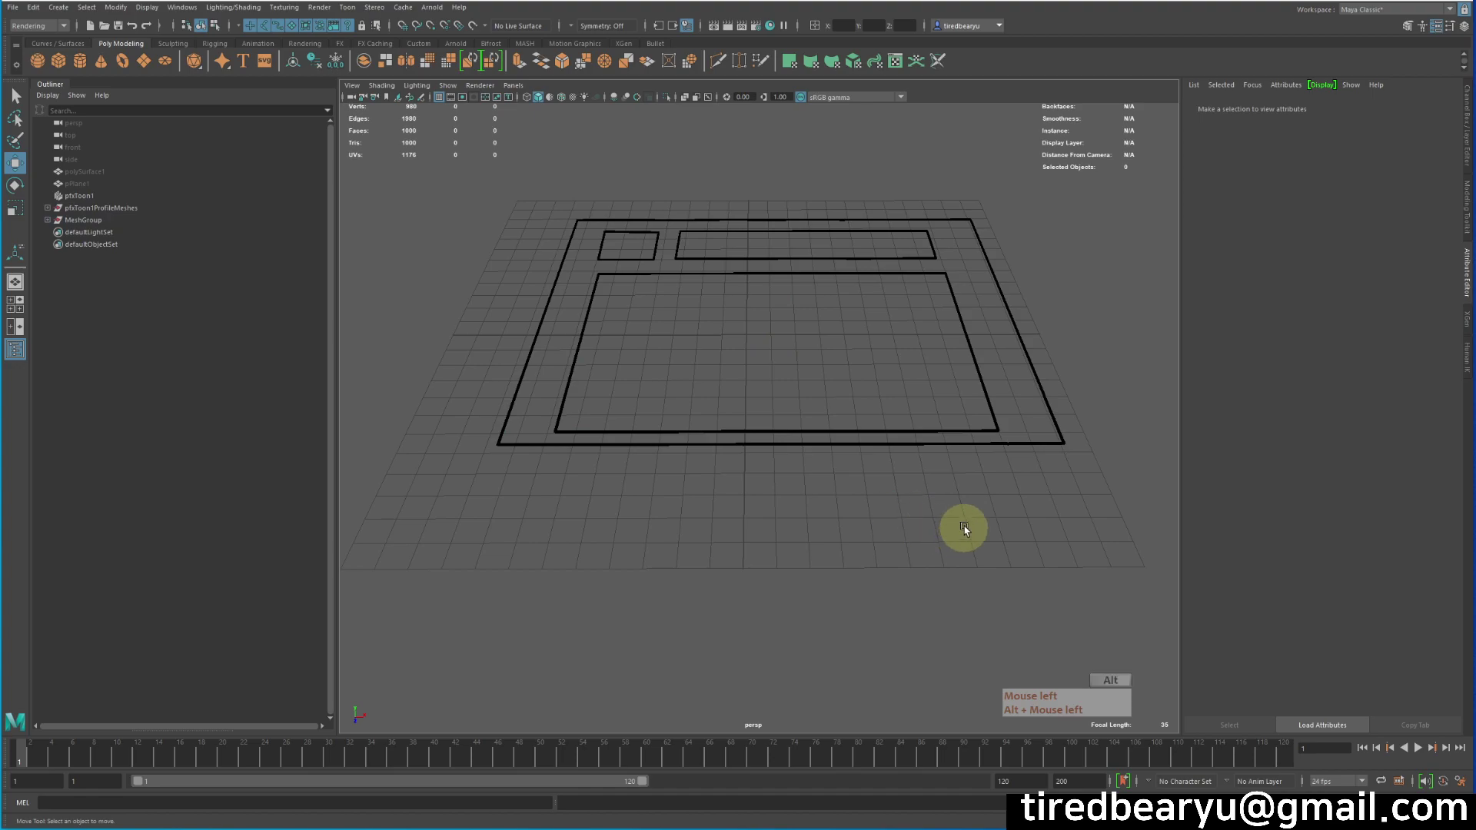
Inspect the converted mesh group up close and hide the original pfxToon1 outline
click(985, 395)
alt+drag(1013, 496, 999, 512)
key(q)
click(81, 220)
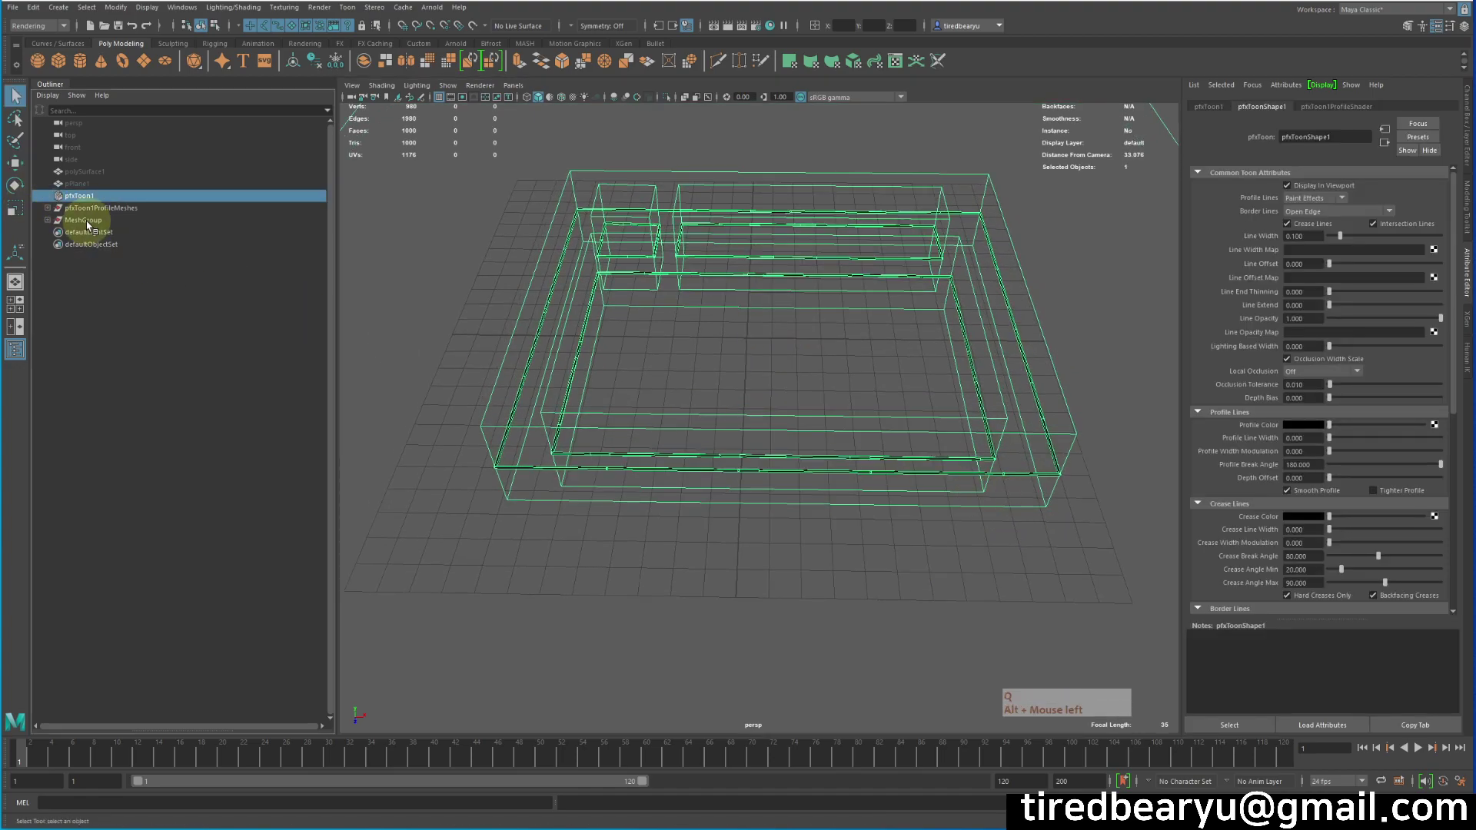
alt+right_drag(879, 346, 911, 366)
alt+middle_drag(911, 366, 684, 347)
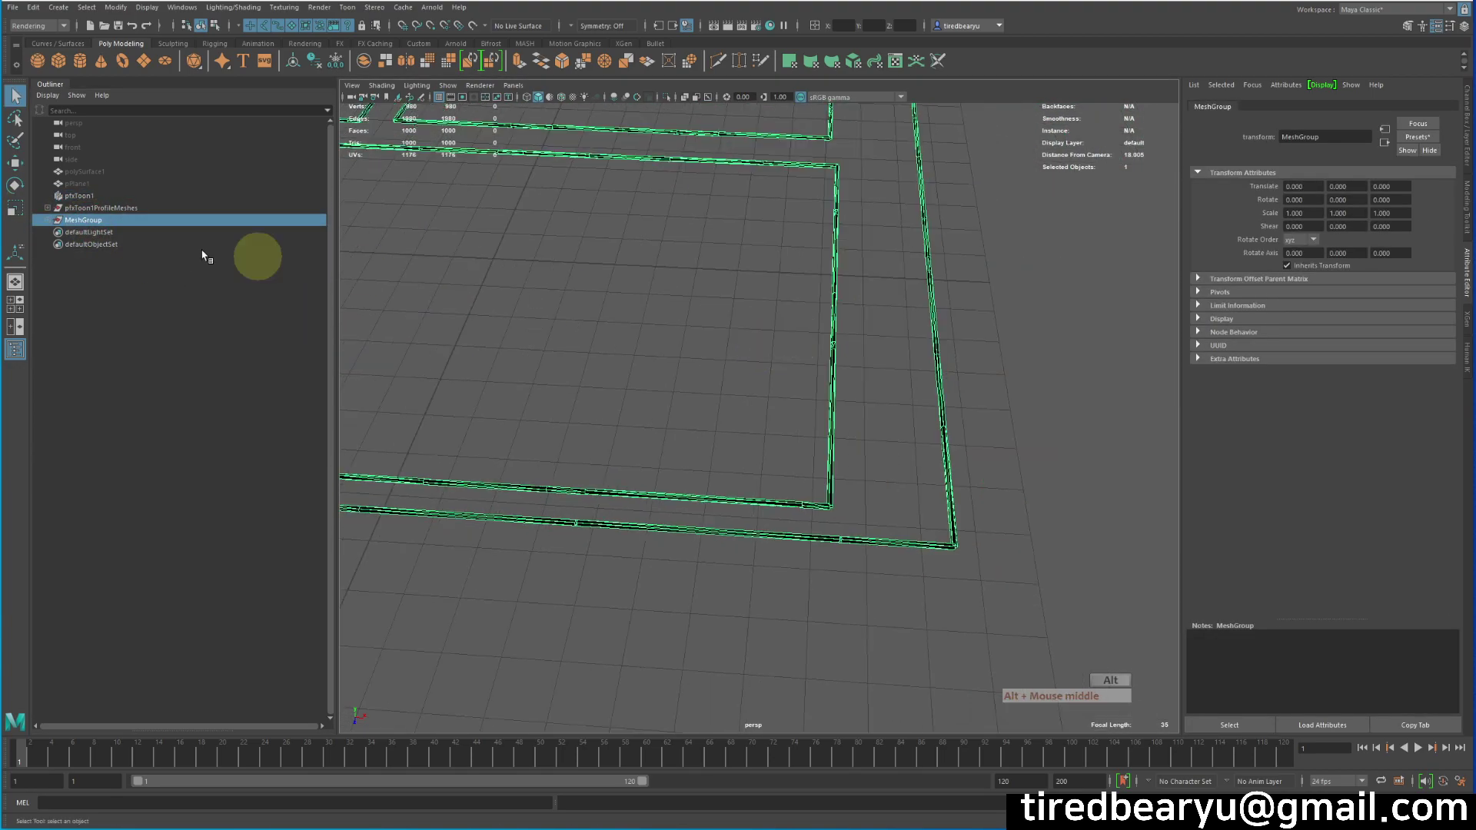
click(78, 196)
key(h)
Try moving the outer corner vertices of the converted mesh, undo the move, return to object mode and clear the selection
drag(912, 271, 1006, 375)
right_drag(1054, 227, 994, 228)
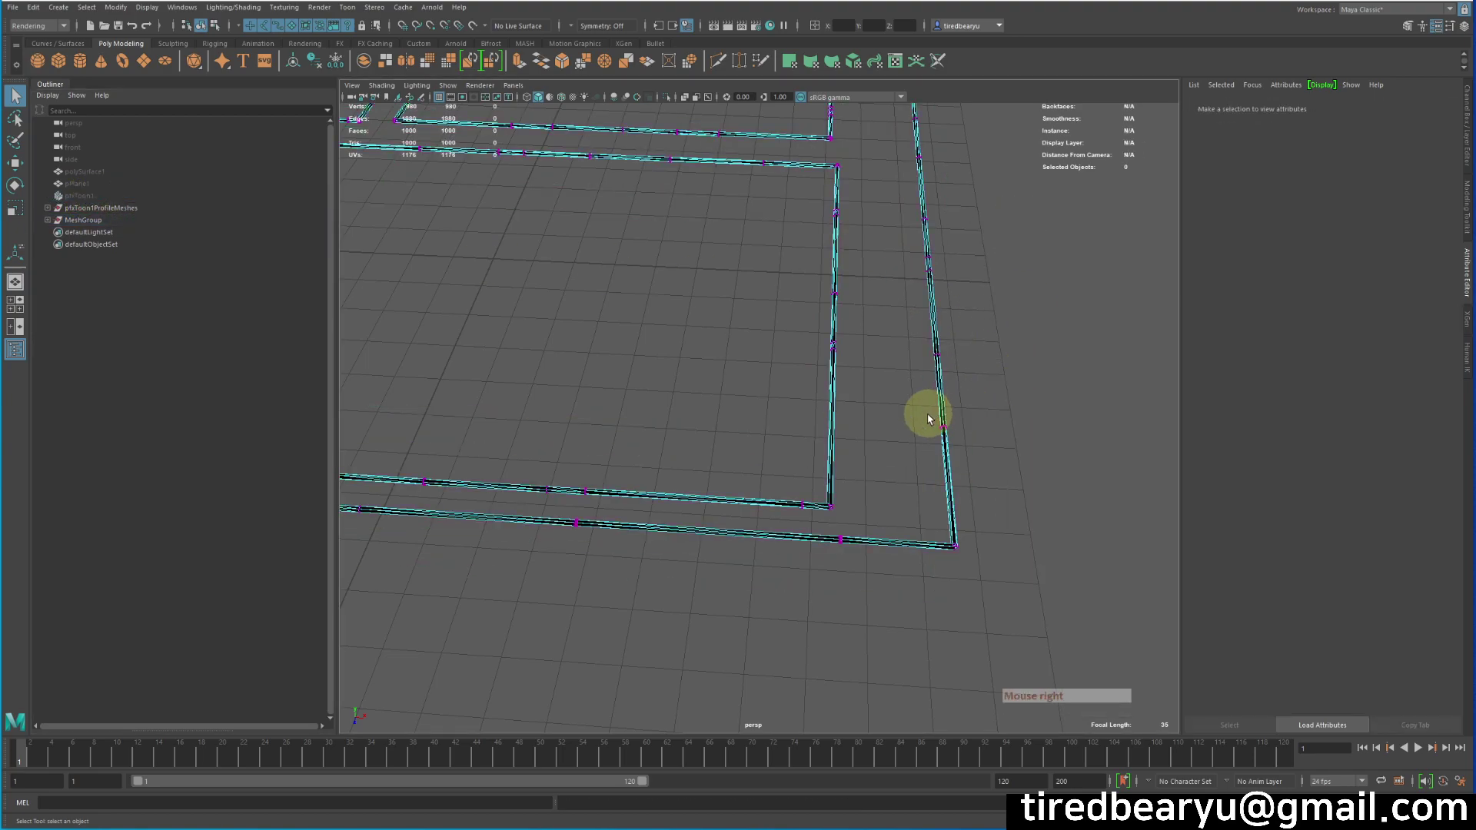
drag(929, 418, 1088, 600)
key(w)
middle_drag(1087, 599, 1031, 392)
key(z)
right_drag(838, 275, 896, 254)
click(1037, 265)
alt+right_drag(1022, 267, 885, 261)
alt+drag(884, 261, 941, 436)
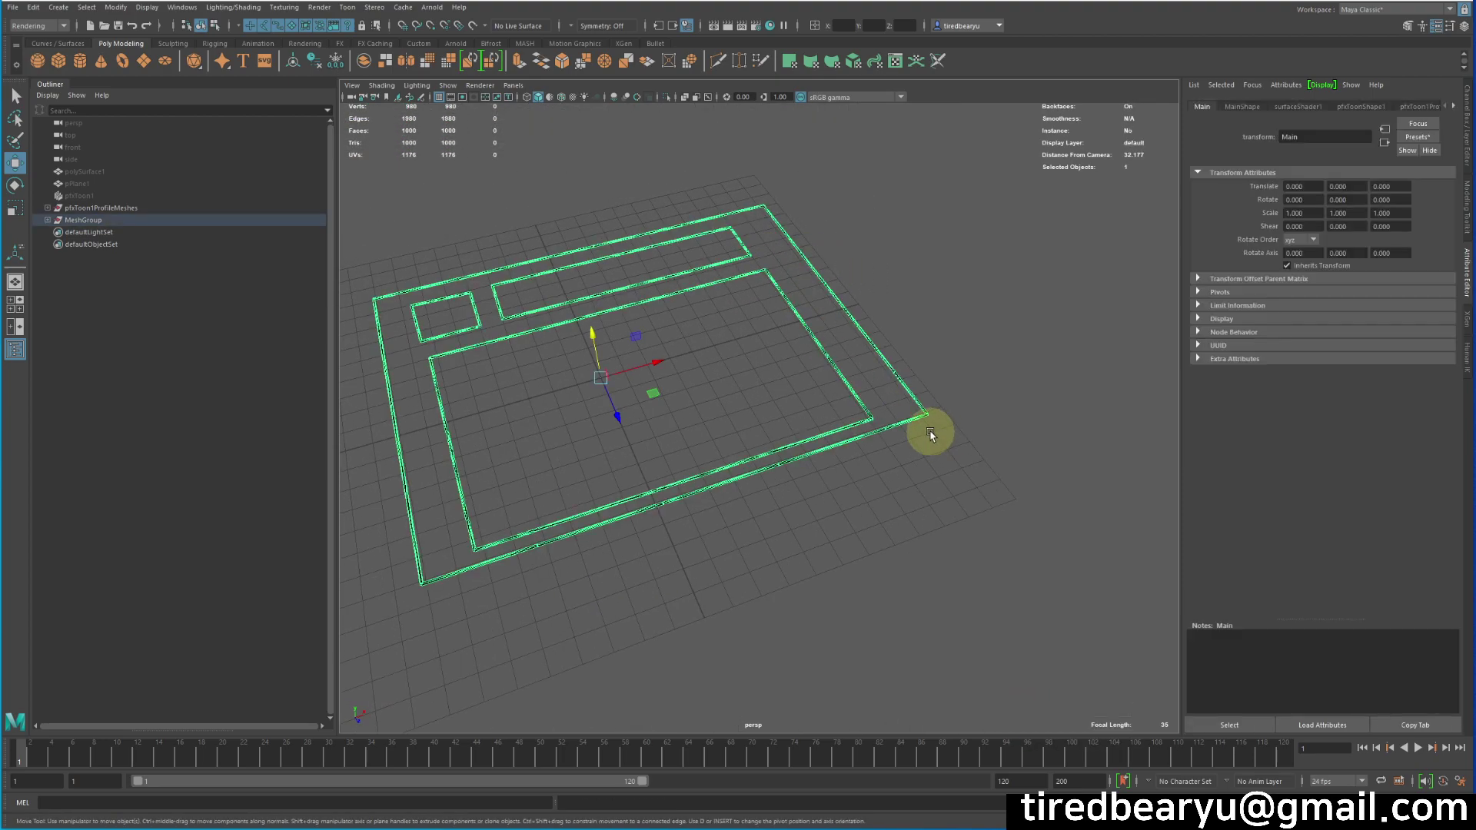
alt+right_drag(819, 272, 699, 270)
alt+drag(699, 270, 800, 252)
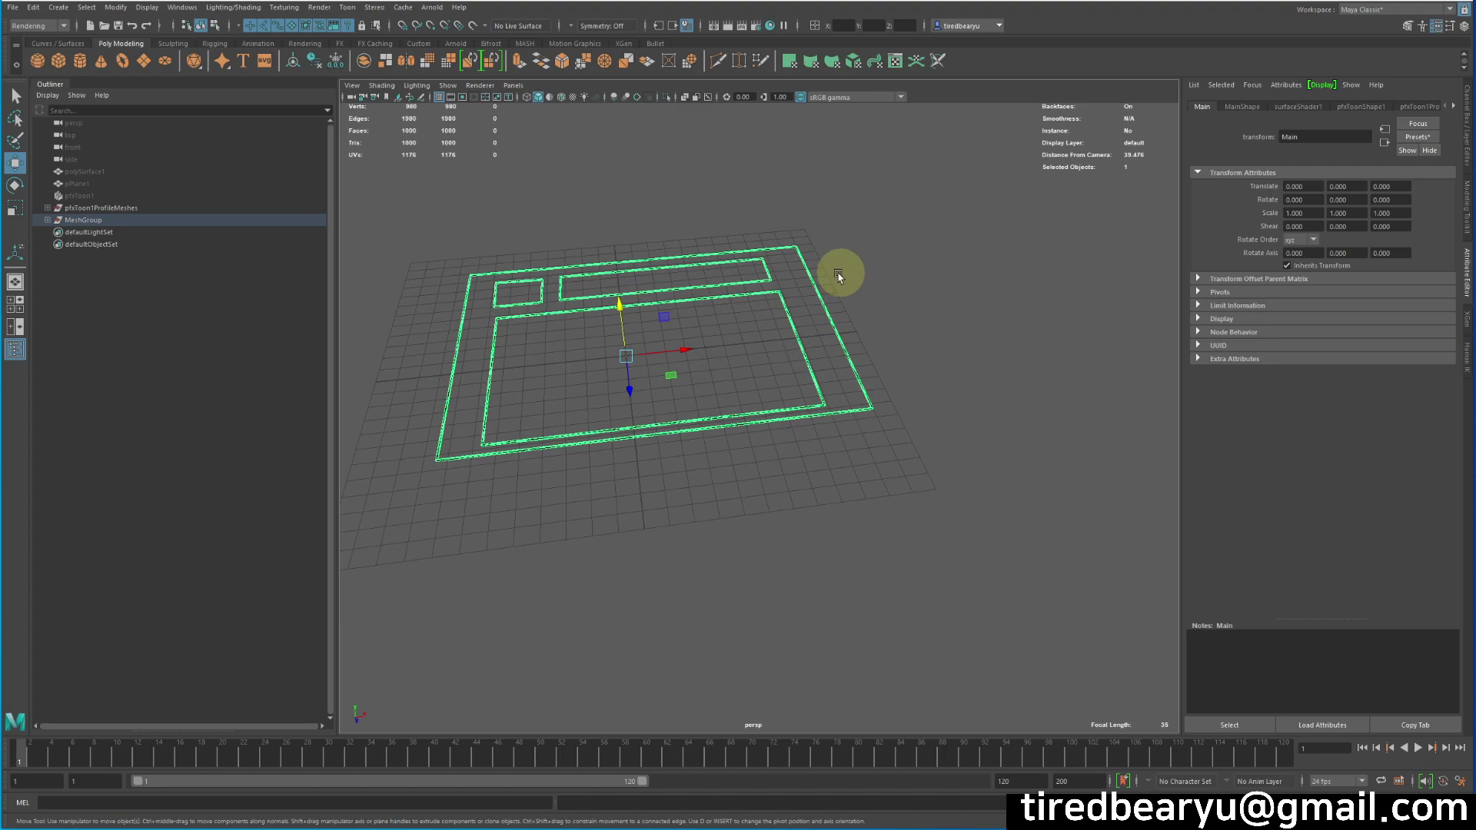
click(933, 307)
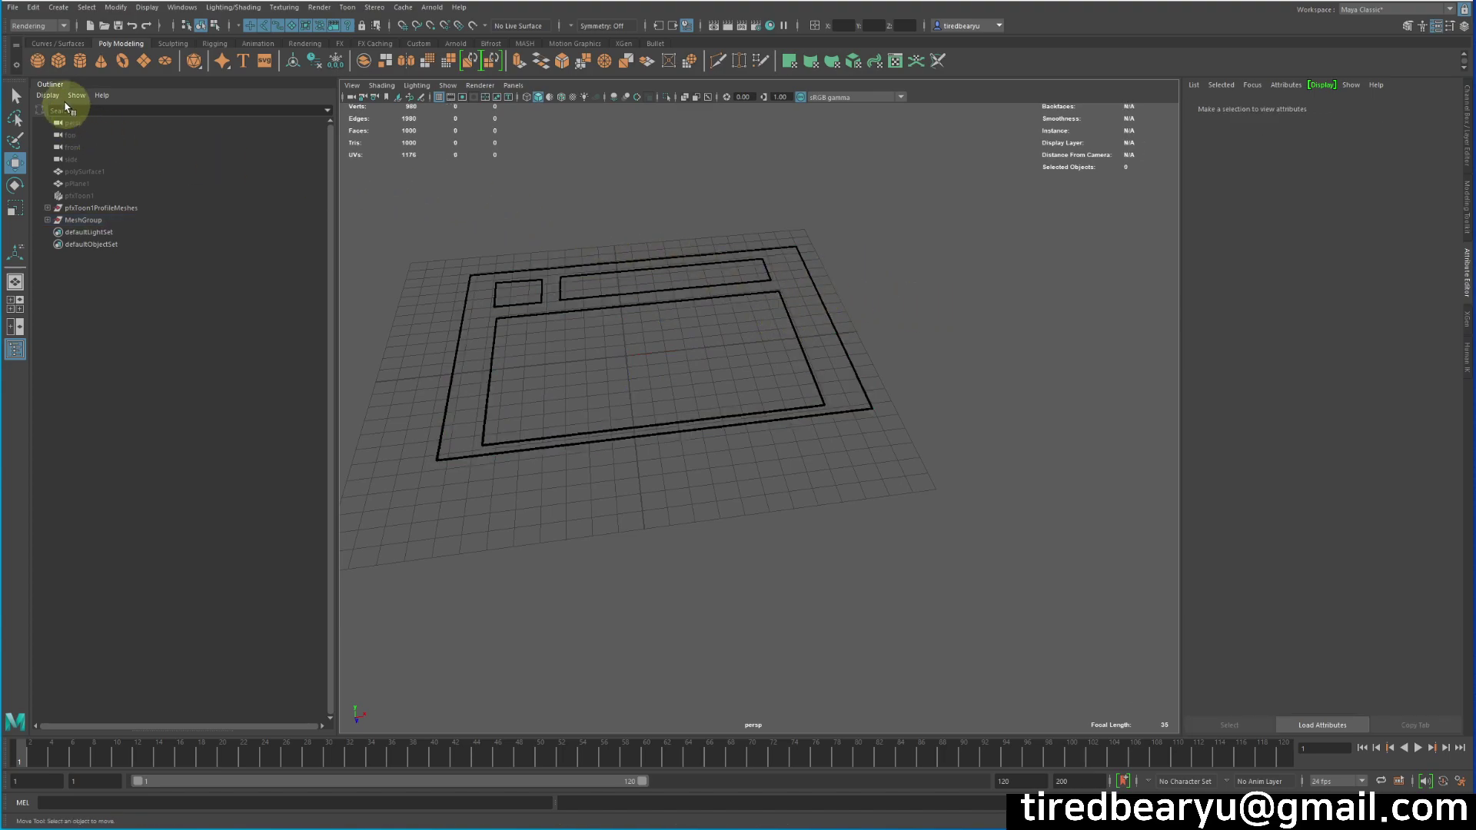
Create a polygon sphere, scale it uniformly to about 6, and move it beside the floor plan to about X 16.4, Y 2.3
click(37, 62)
key(r)
middle_drag(899, 264, 1034, 286)
key(w)
drag(680, 360, 1065, 331)
alt+drag(1065, 330, 935, 244)
alt+drag(932, 243, 909, 272)
alt+right_drag(909, 273, 995, 323)
key(q)
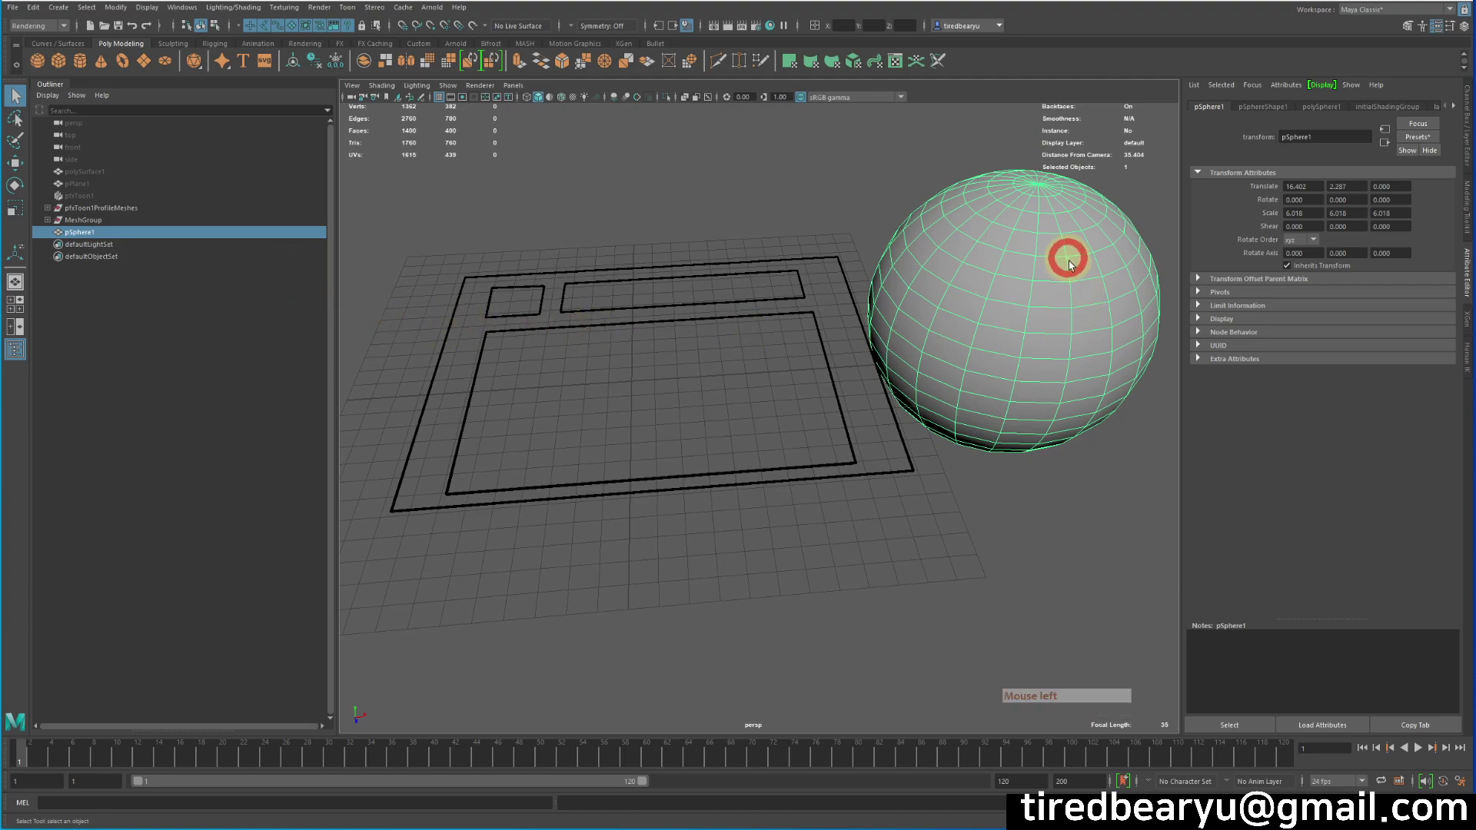
Assign the existing pfxToonShape1 outline to the sphere alone
ctrl+click(108, 186)
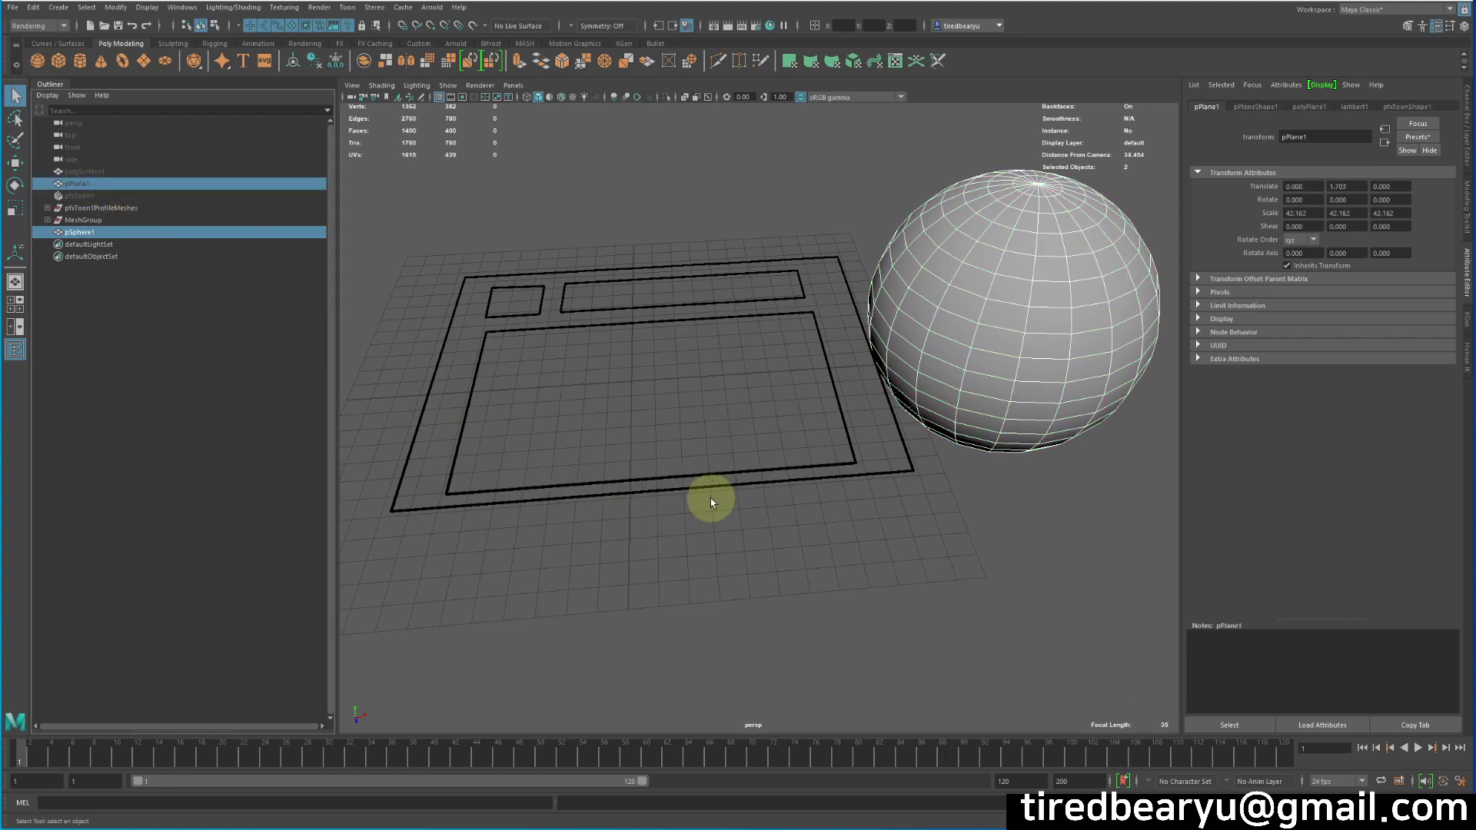
click(1097, 270)
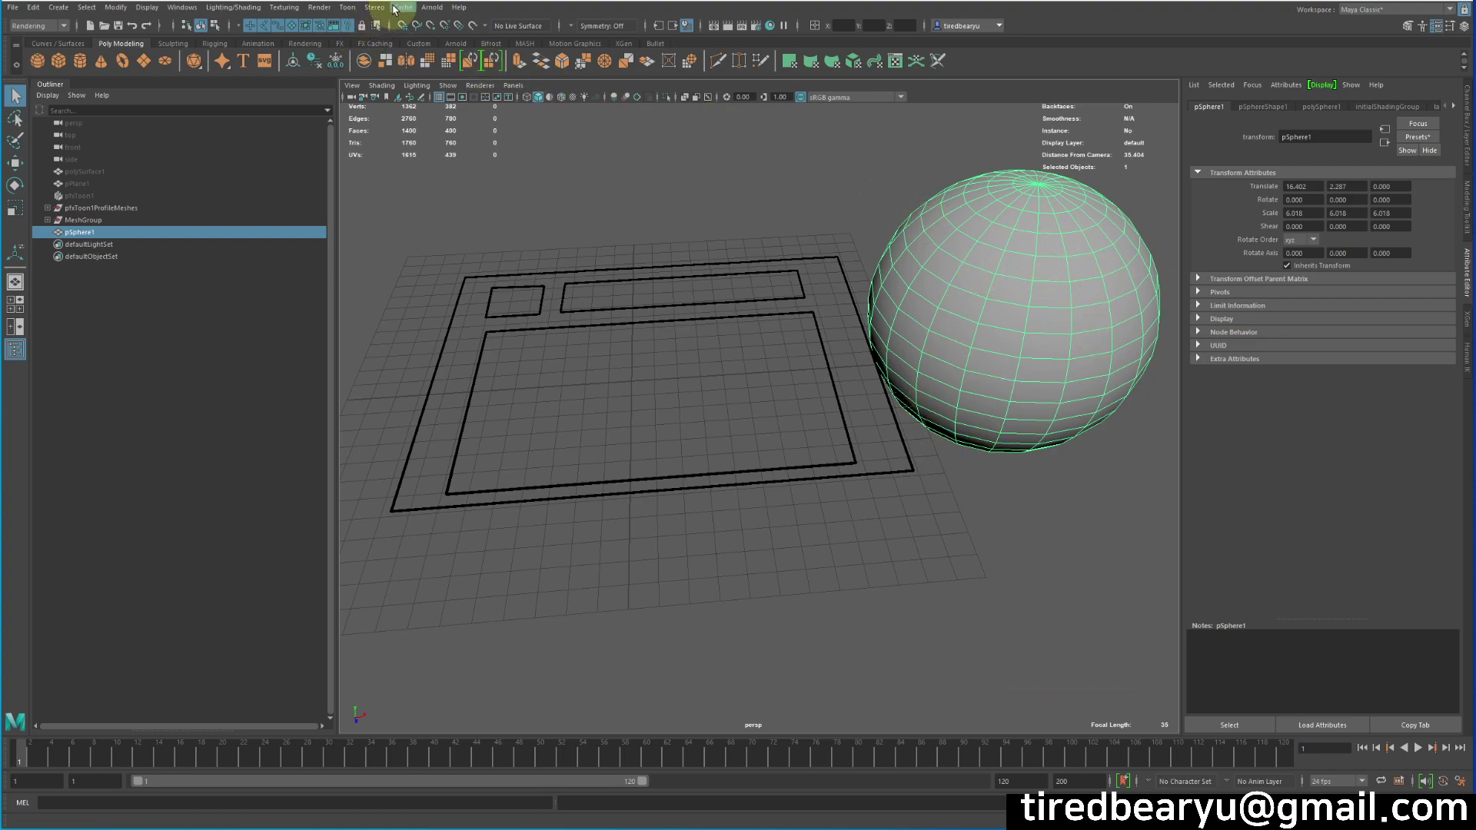
click(40, 88)
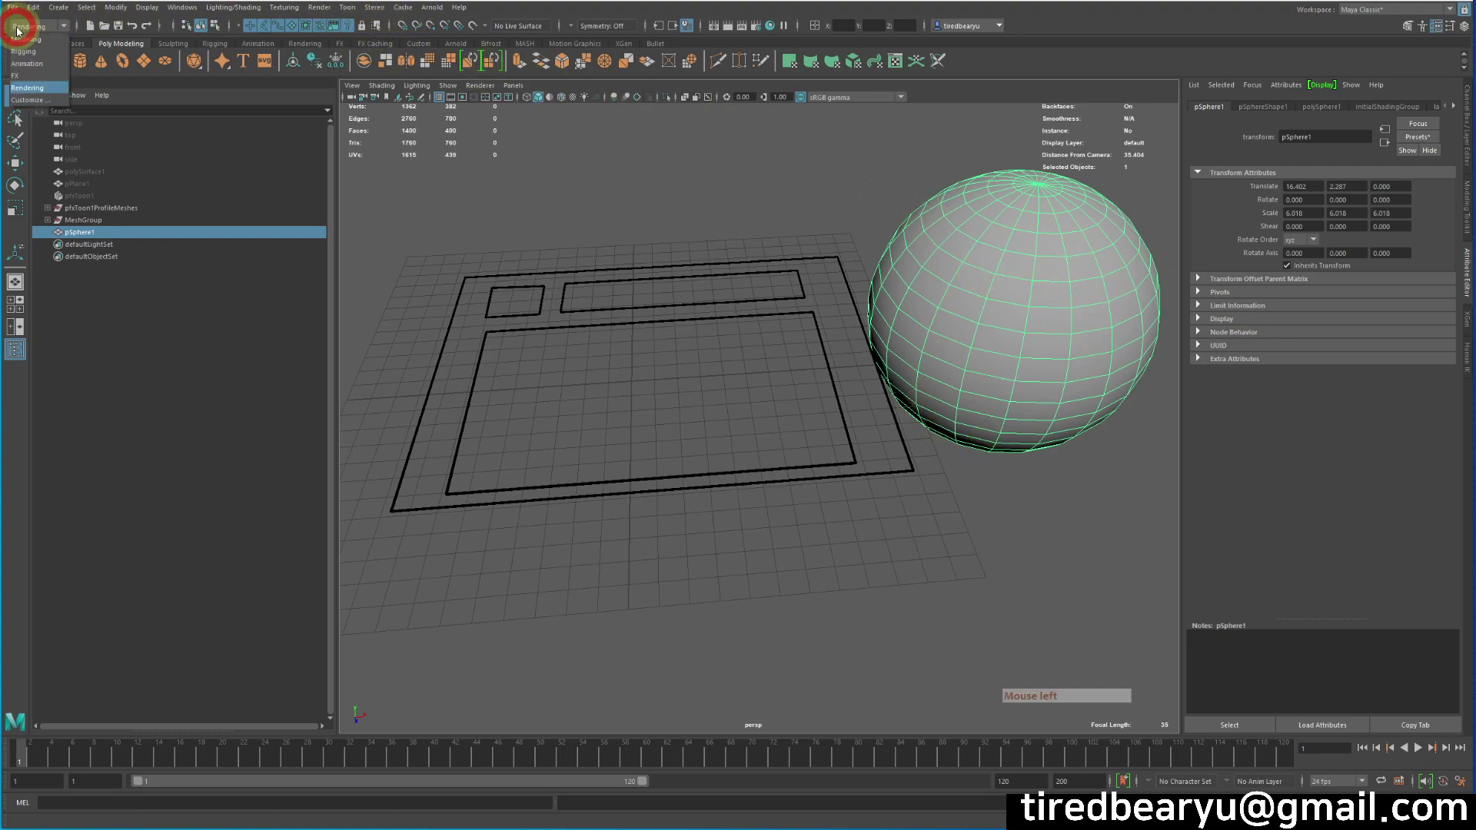
click(347, 7)
mouse_move(382, 52)
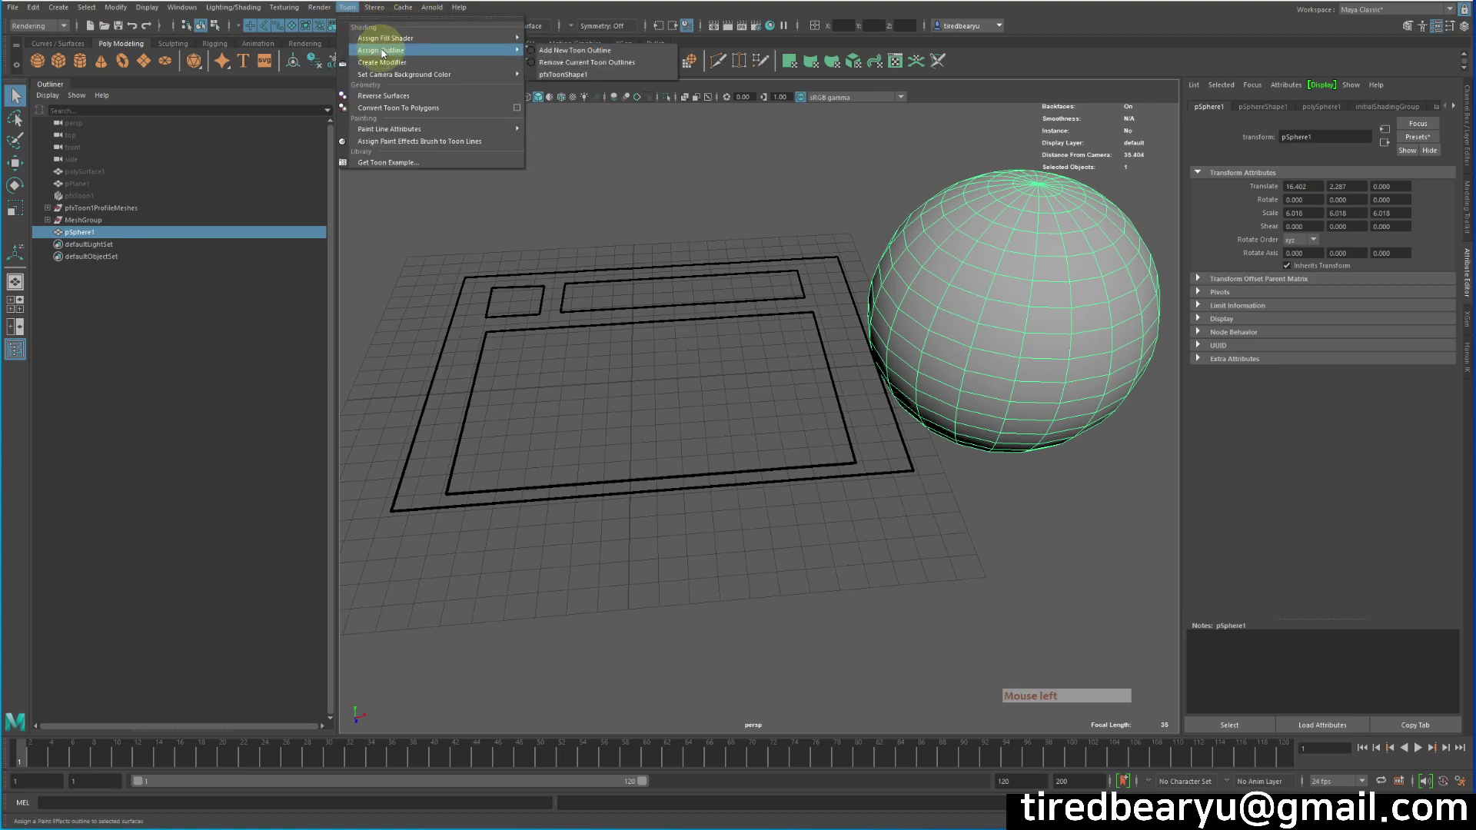
click(563, 76)
Hide the sphere and move it into the floor plan walls at about X 3.1, Y 4.2
drag(1084, 492, 1034, 361)
drag(70, 233, 890, 313)
key(ctrl+h)
key(w)
drag(1088, 329, 689, 223)
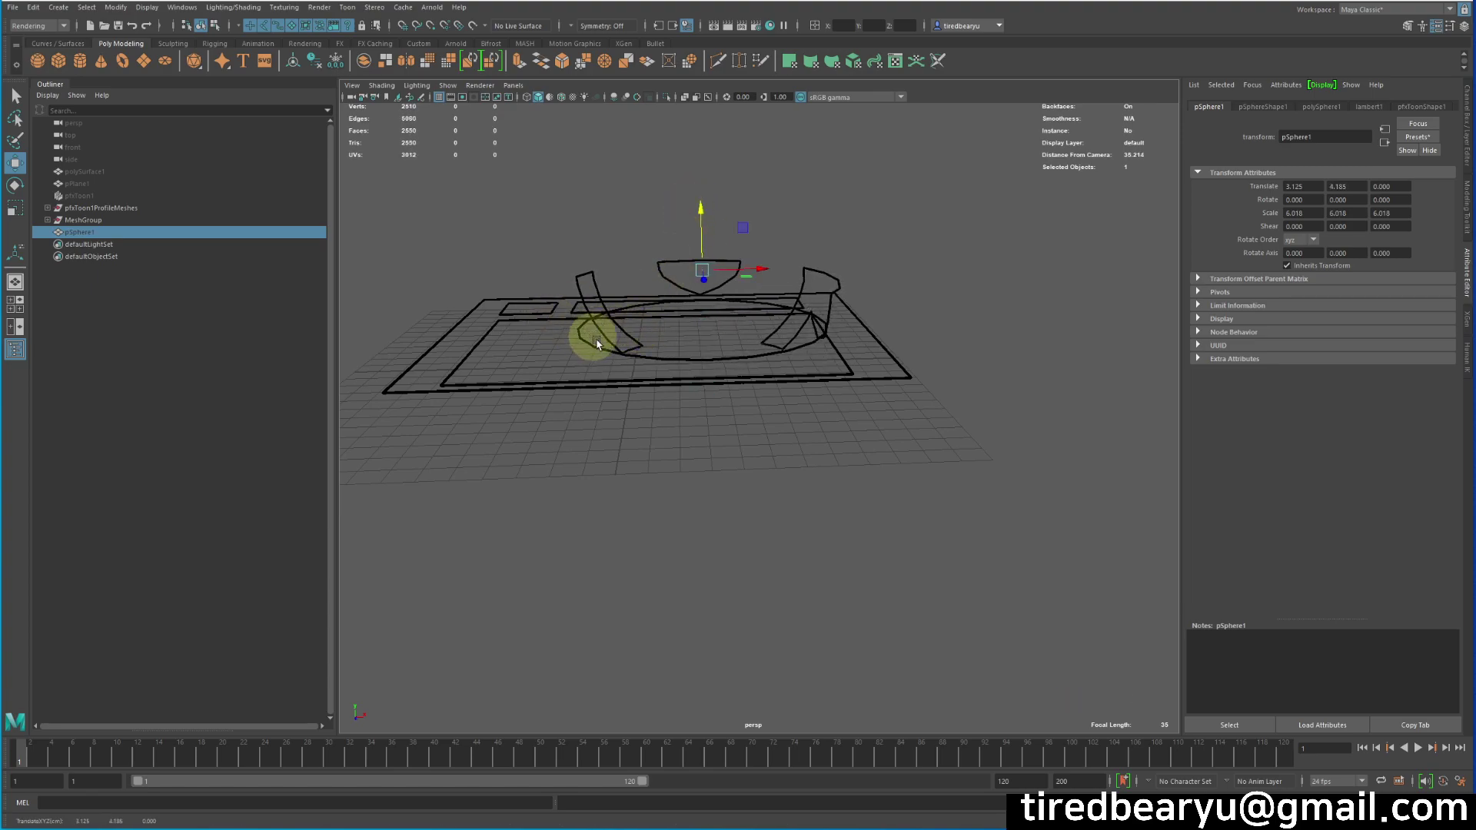
alt+drag(768, 296, 817, 329)
Try moving a group of vertices on the converted mesh near the sphere's wall intersection, and undo the edits
click(903, 395)
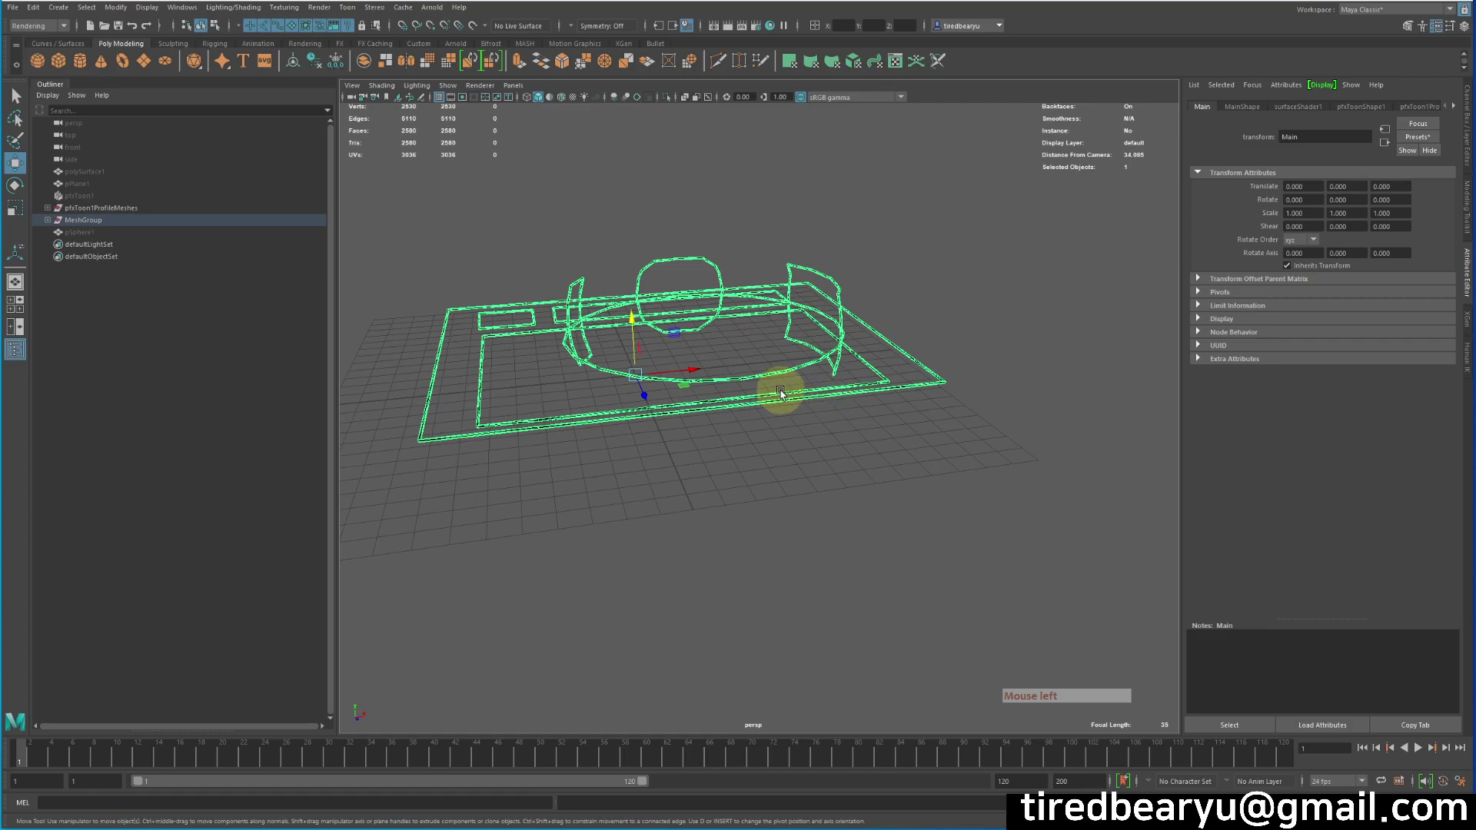
alt+right_drag(777, 396, 832, 380)
alt+drag(832, 380, 897, 237)
right_drag(877, 232, 850, 229)
drag(853, 196, 945, 249)
alt+right_drag(945, 249, 995, 252)
middle_drag(995, 252, 1061, 187)
alt+drag(1061, 188, 817, 223)
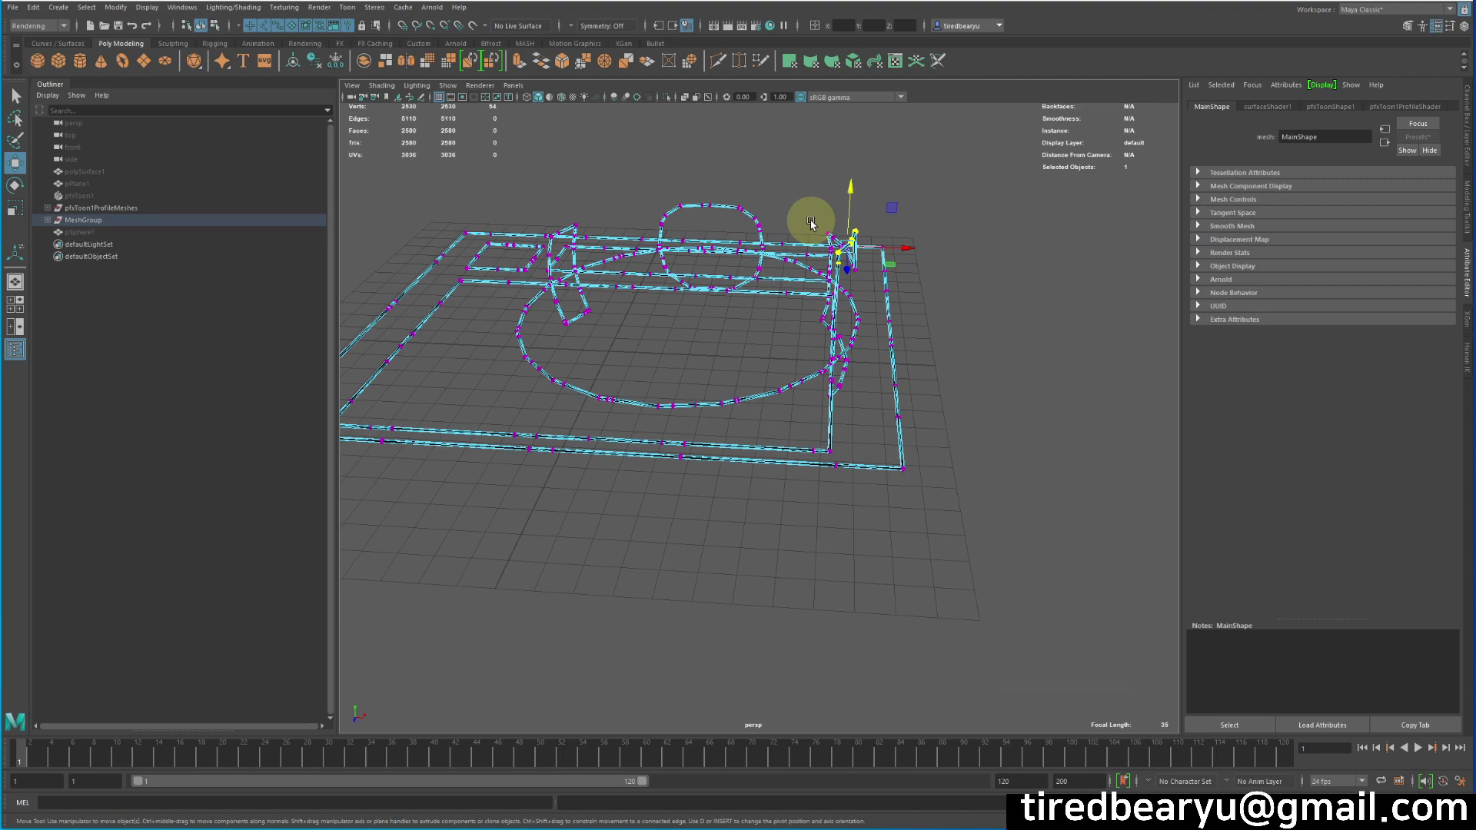
right_click(791, 326)
key(z)
key(z)
key(z)
key(z)
key(z)
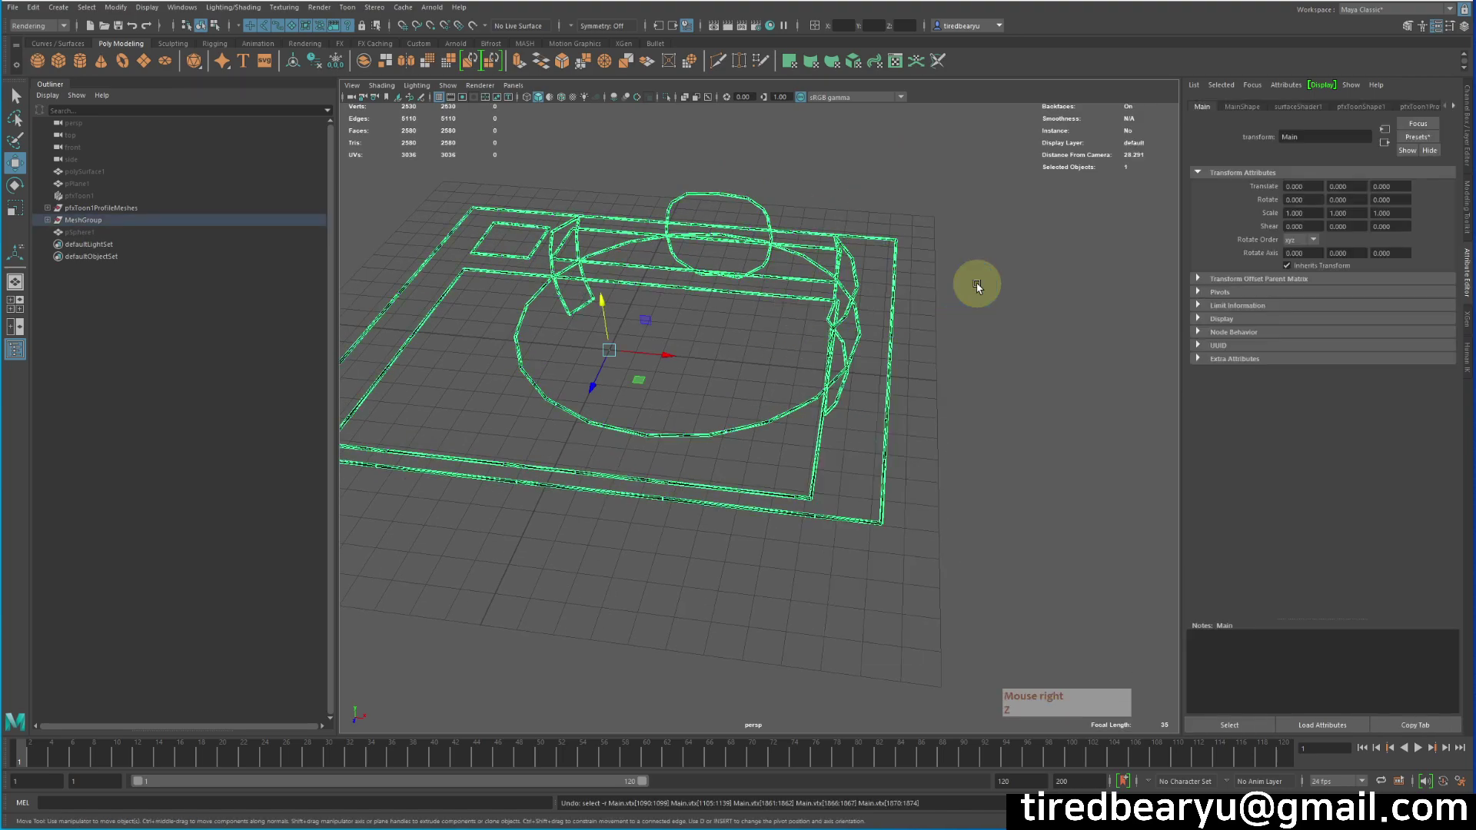
Clear the selection and view the combined intersection lines of the sphere, walls and plane from another angle
click(946, 330)
alt+drag(946, 330, 1025, 326)
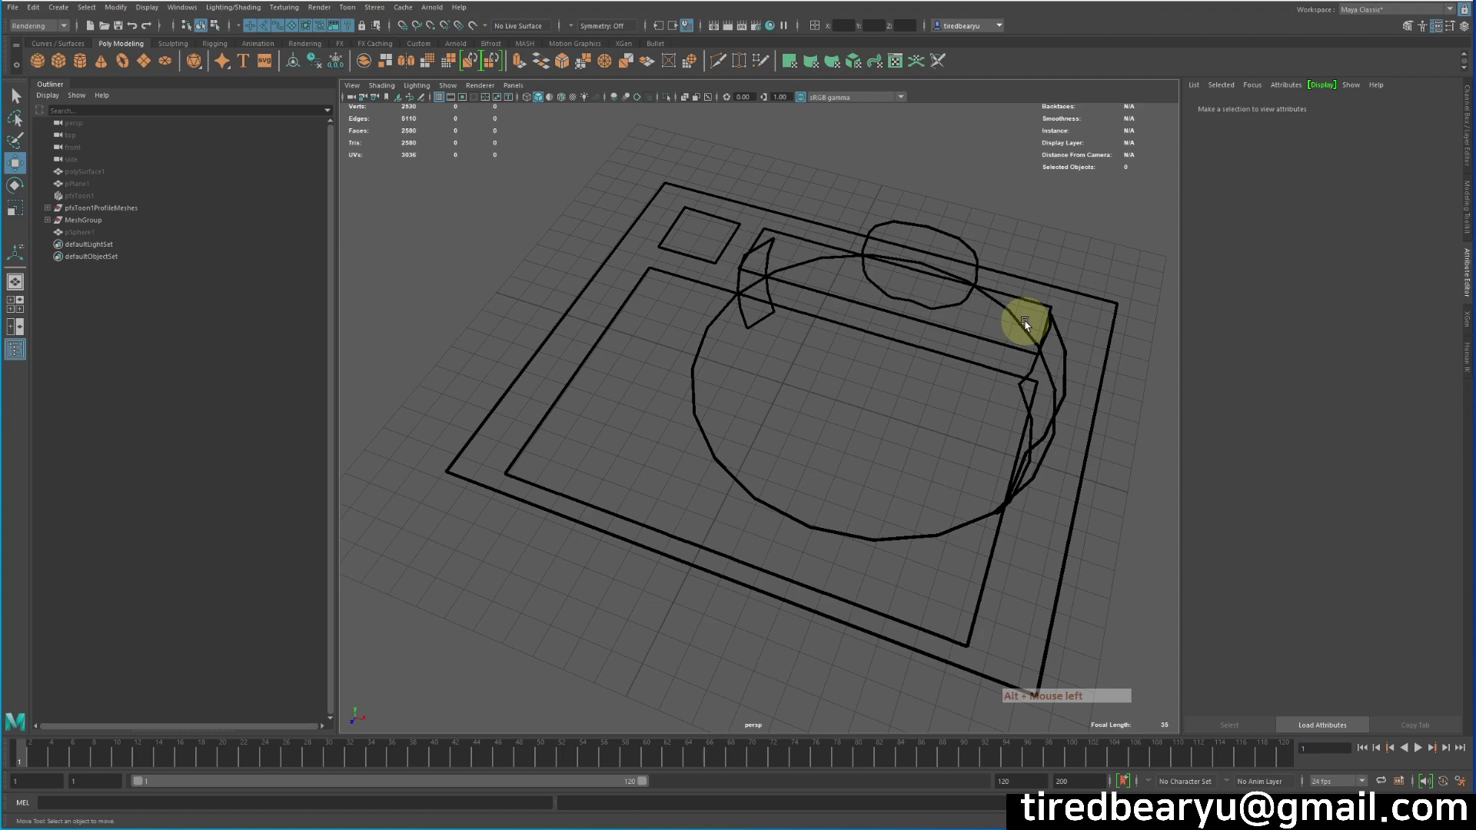
alt+middle_drag(900, 362, 808, 359)
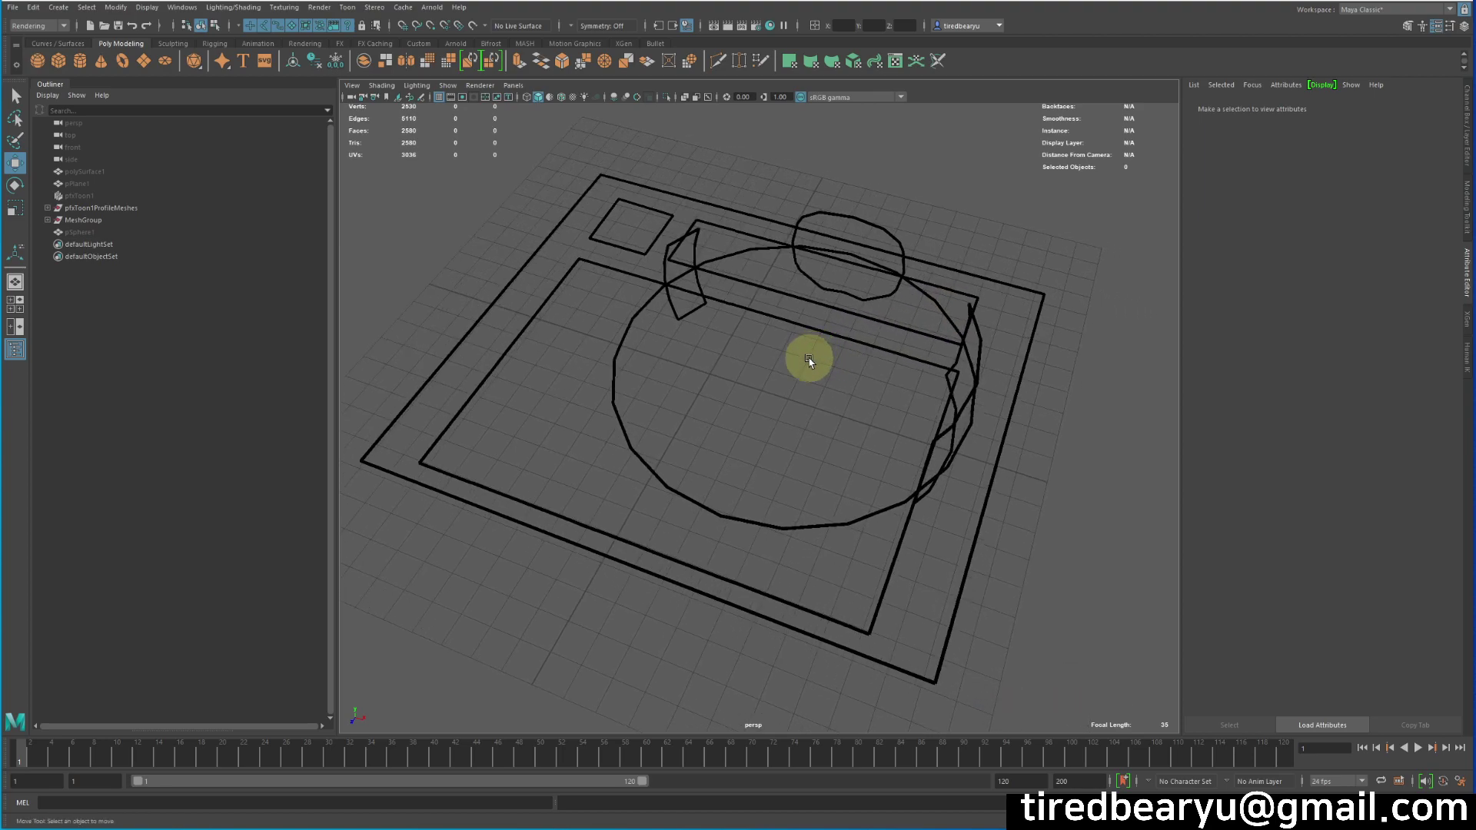
alt+right_drag(793, 359, 765, 377)
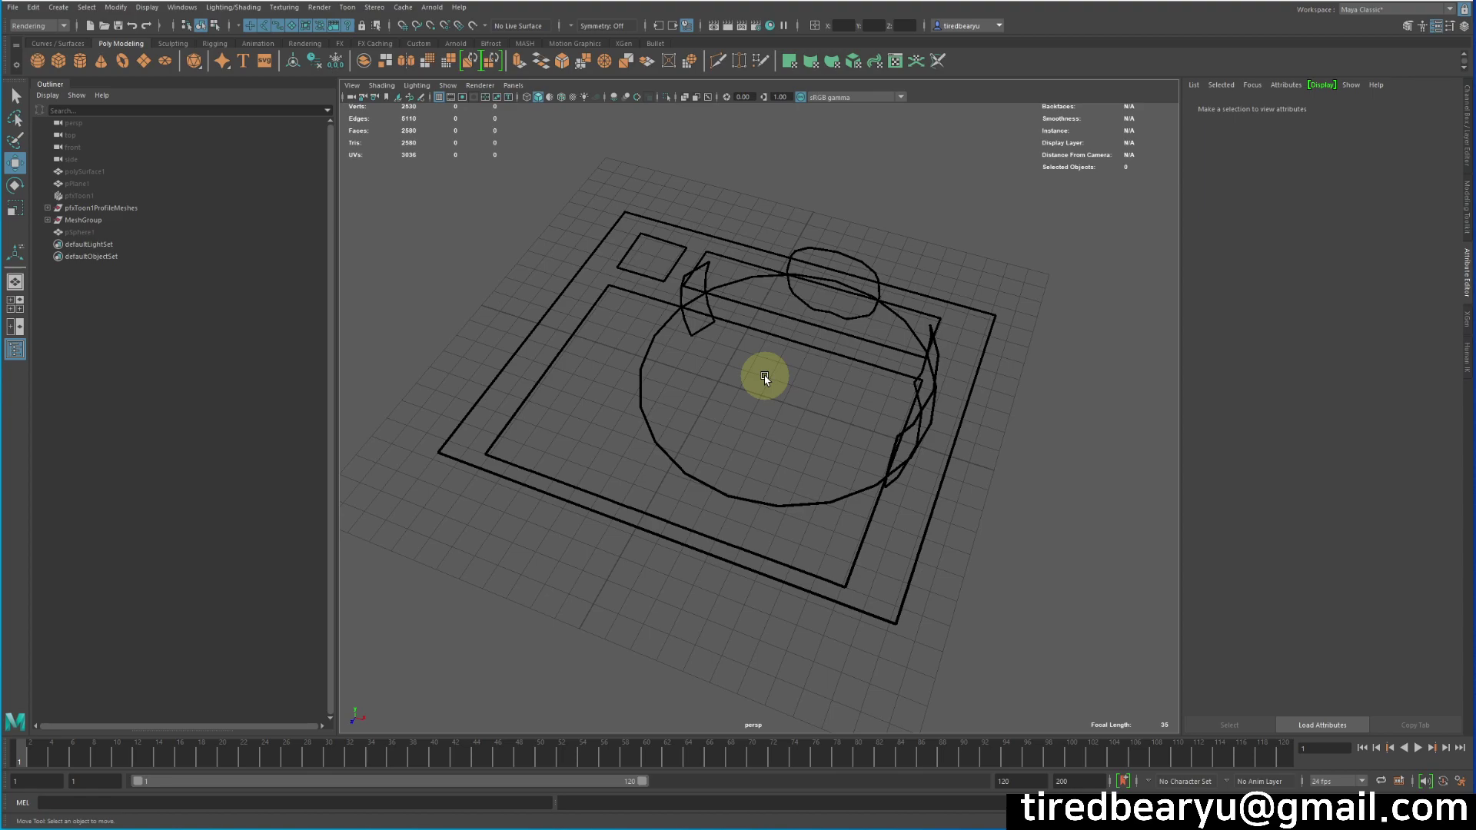
click(1351, 346)
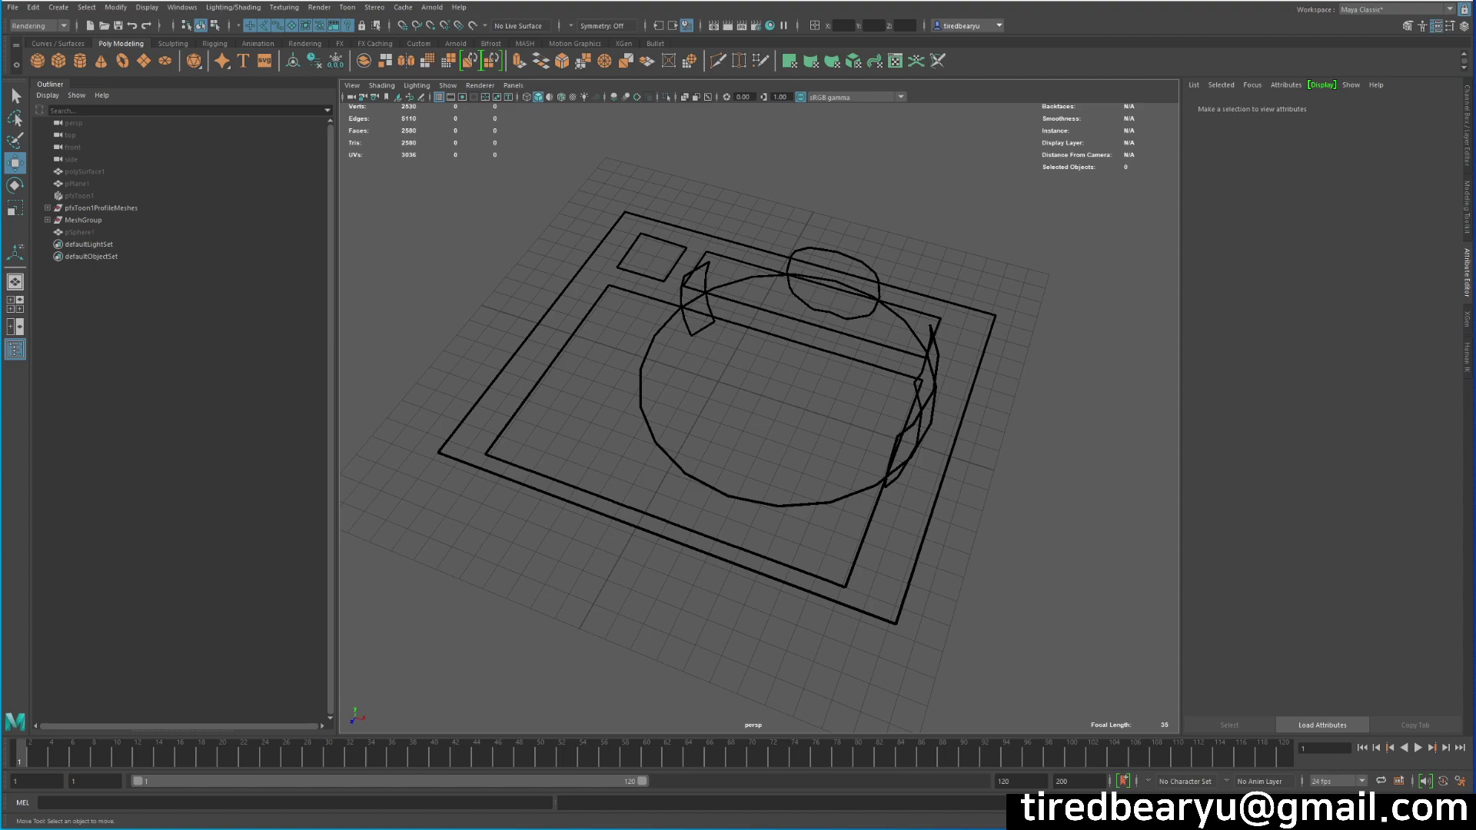